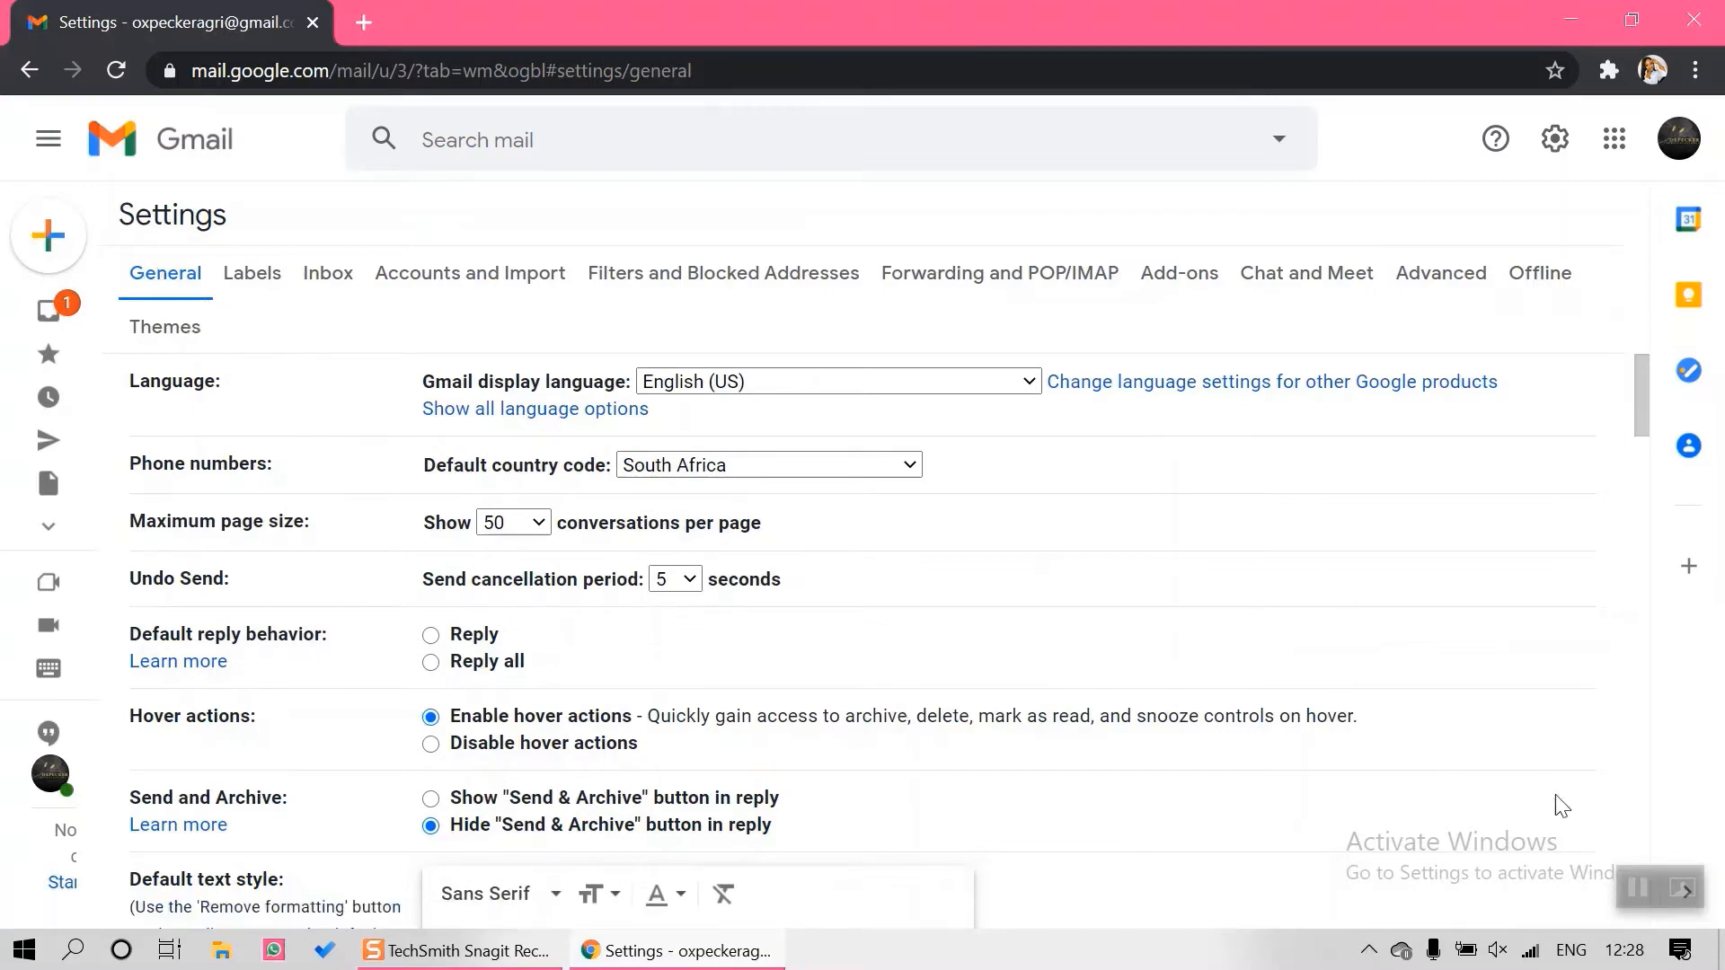
Create a new, empty signature named 'Oxpecker's Tutorial' in Gmail's signature settings
{"action": "scroll", "coordinate": [1643, 830], "scroll_direction": "down", "scroll_amount": 20}
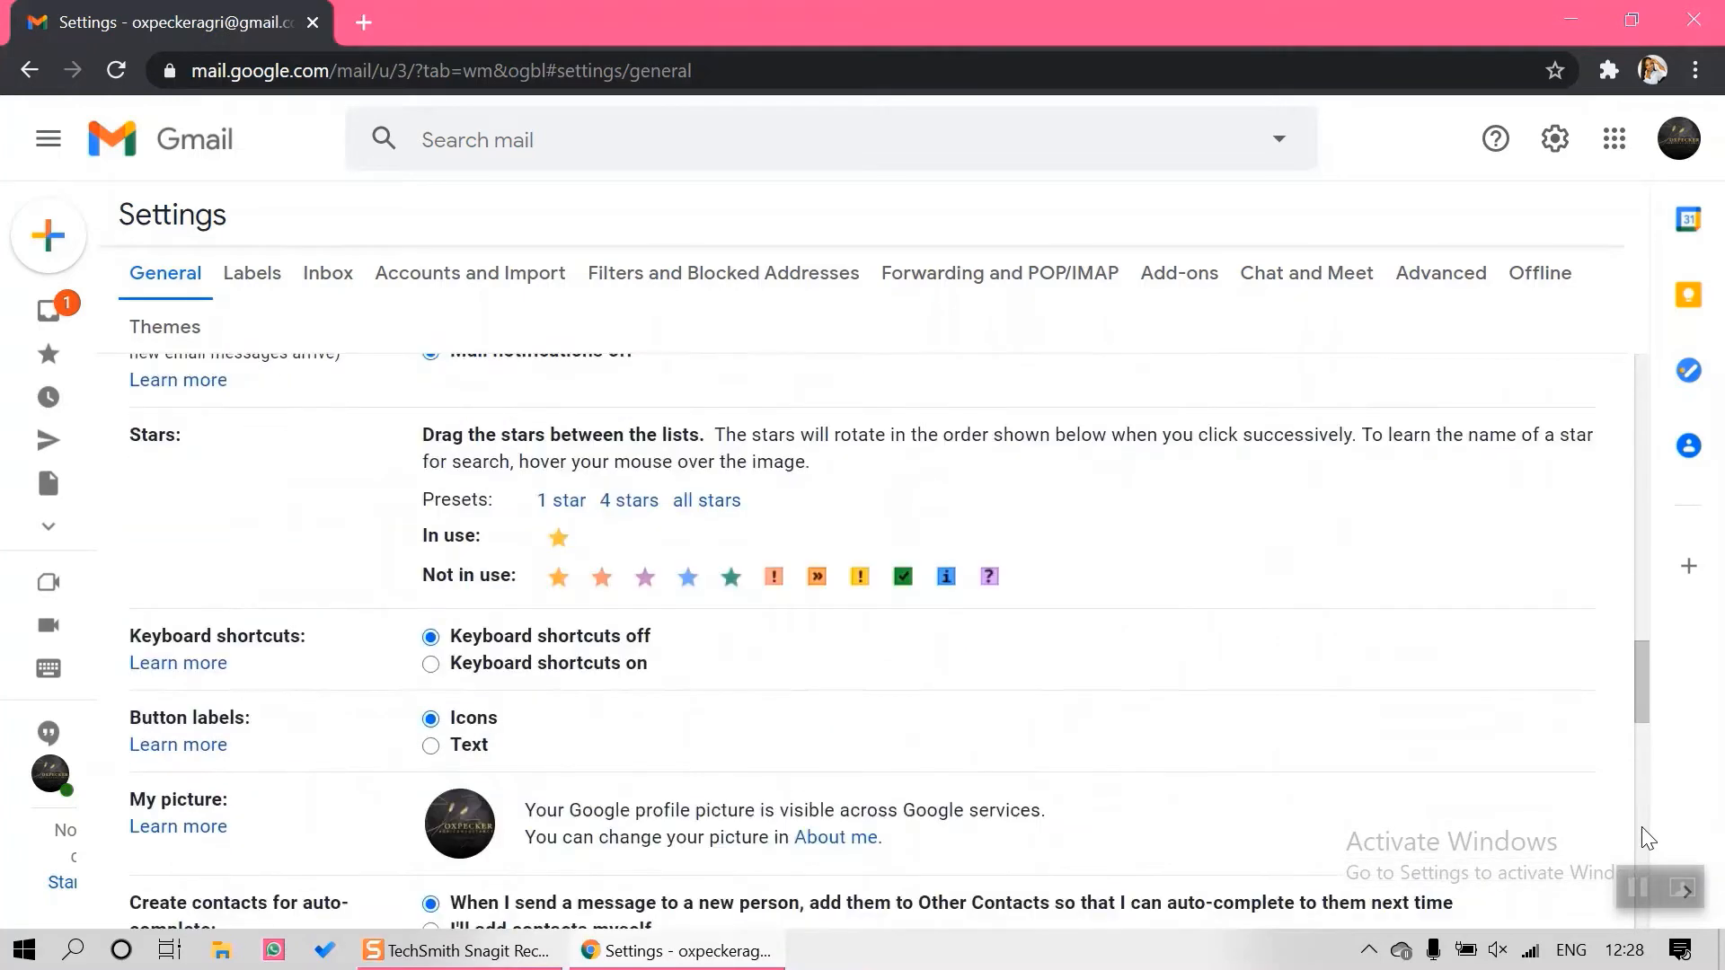
{"action": "scroll", "coordinate": [1642, 837], "scroll_direction": "down", "scroll_amount": 6}
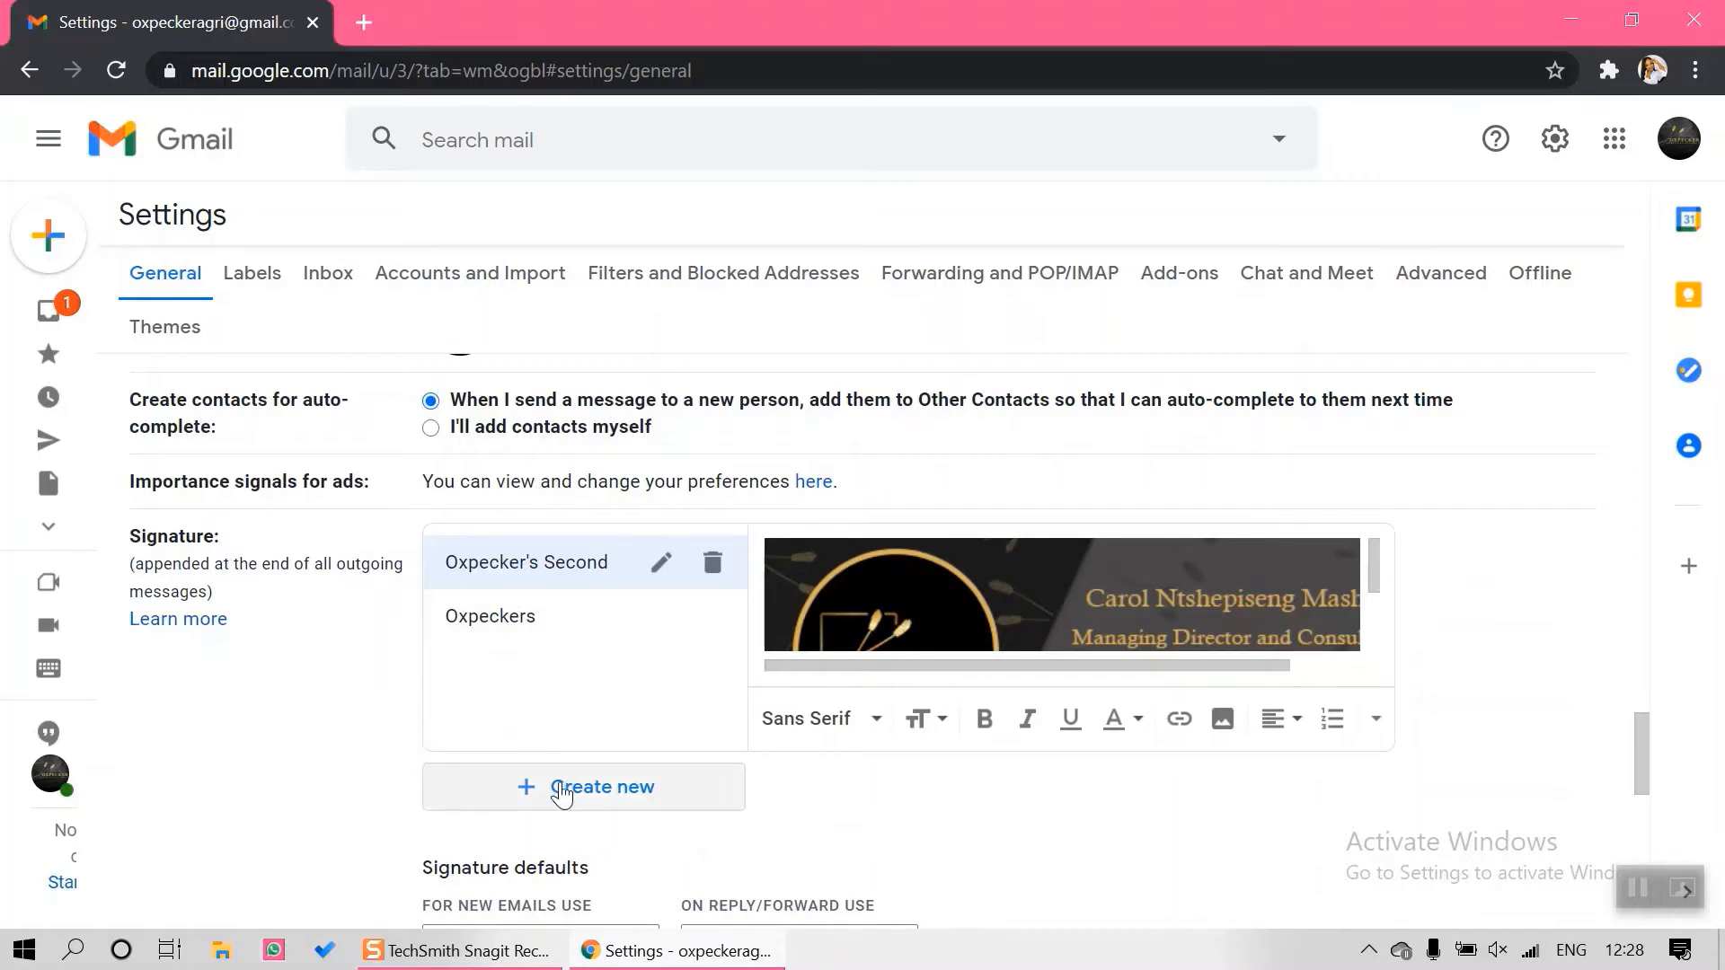
{"action": "left_click", "coordinate": [557, 798]}
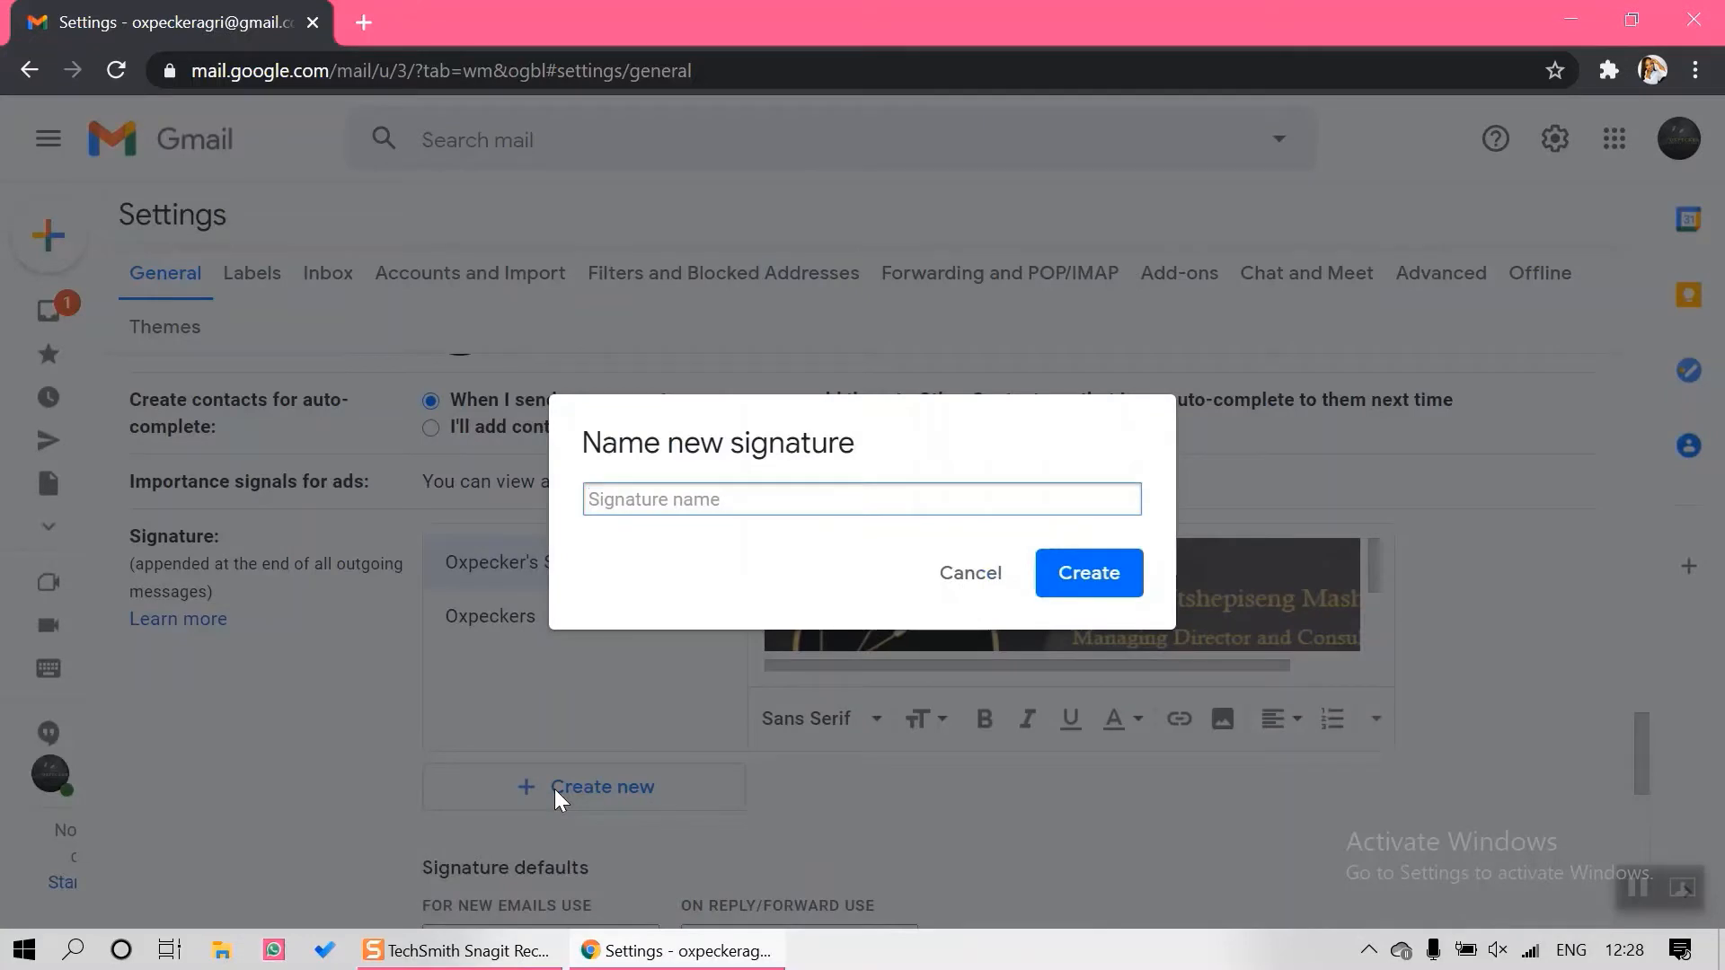
{"action": "type", "text": "Oxpecker's Tutorial"}
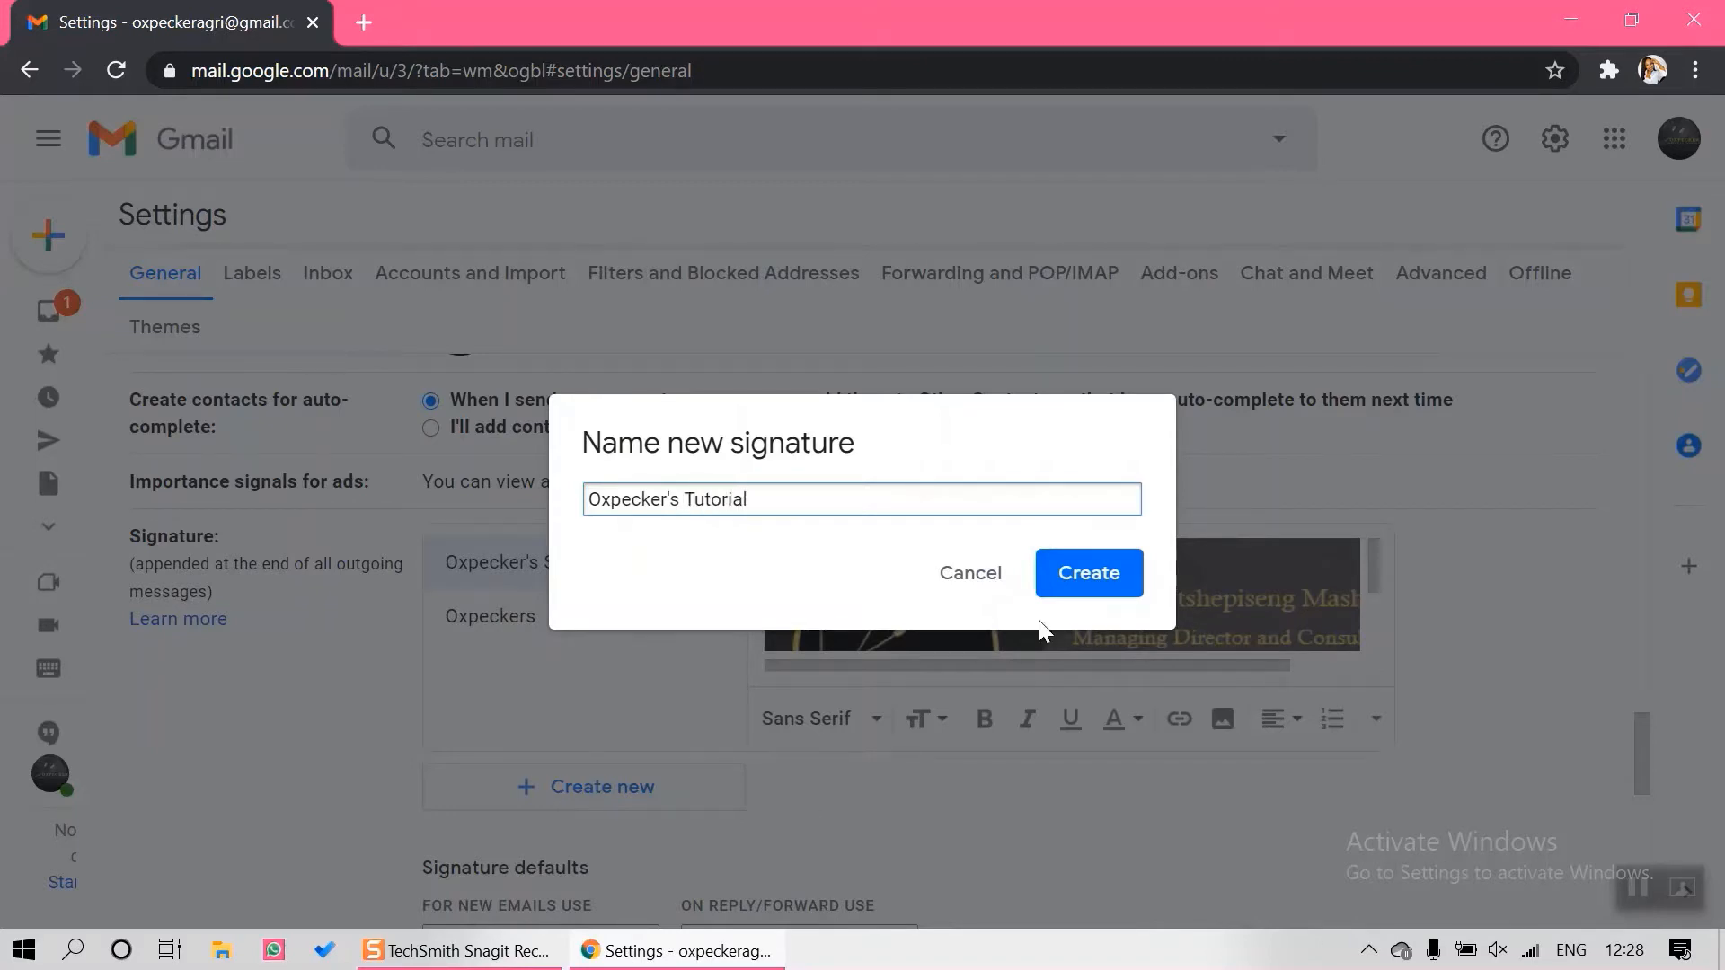
{"action": "left_click", "coordinate": [1105, 578]}
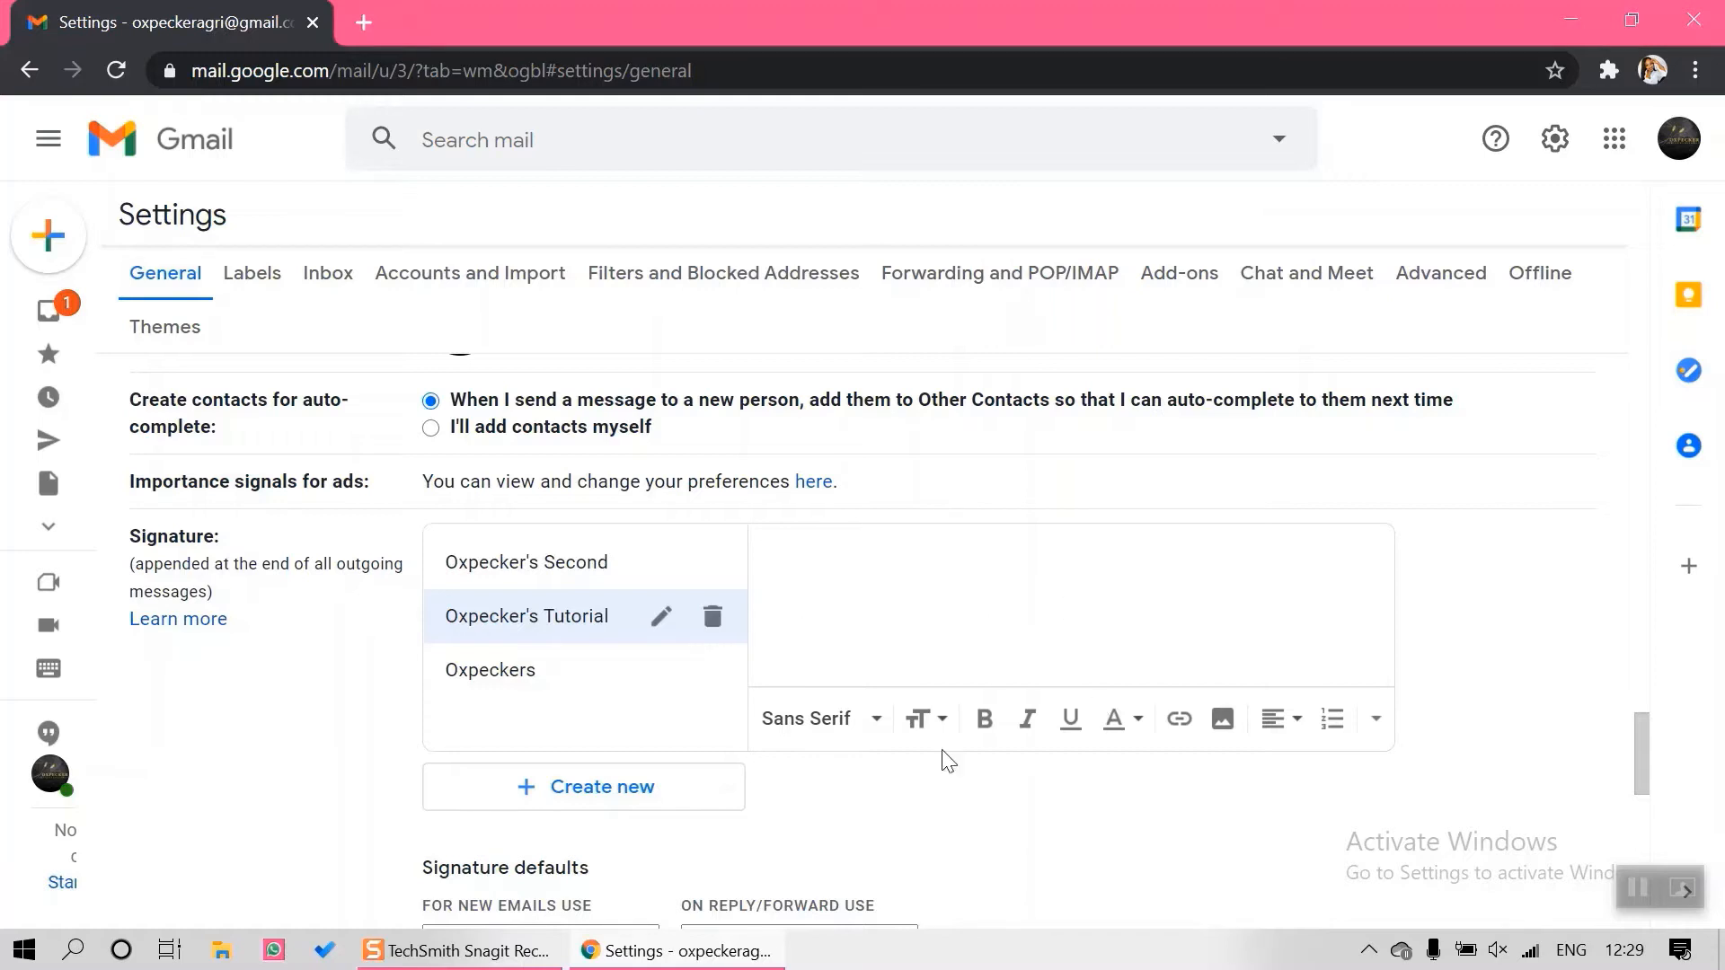
Launch Word from Windows search and start a blank document
{"action": "left_click", "coordinate": [74, 953]}
{"action": "type", "text": "word"}
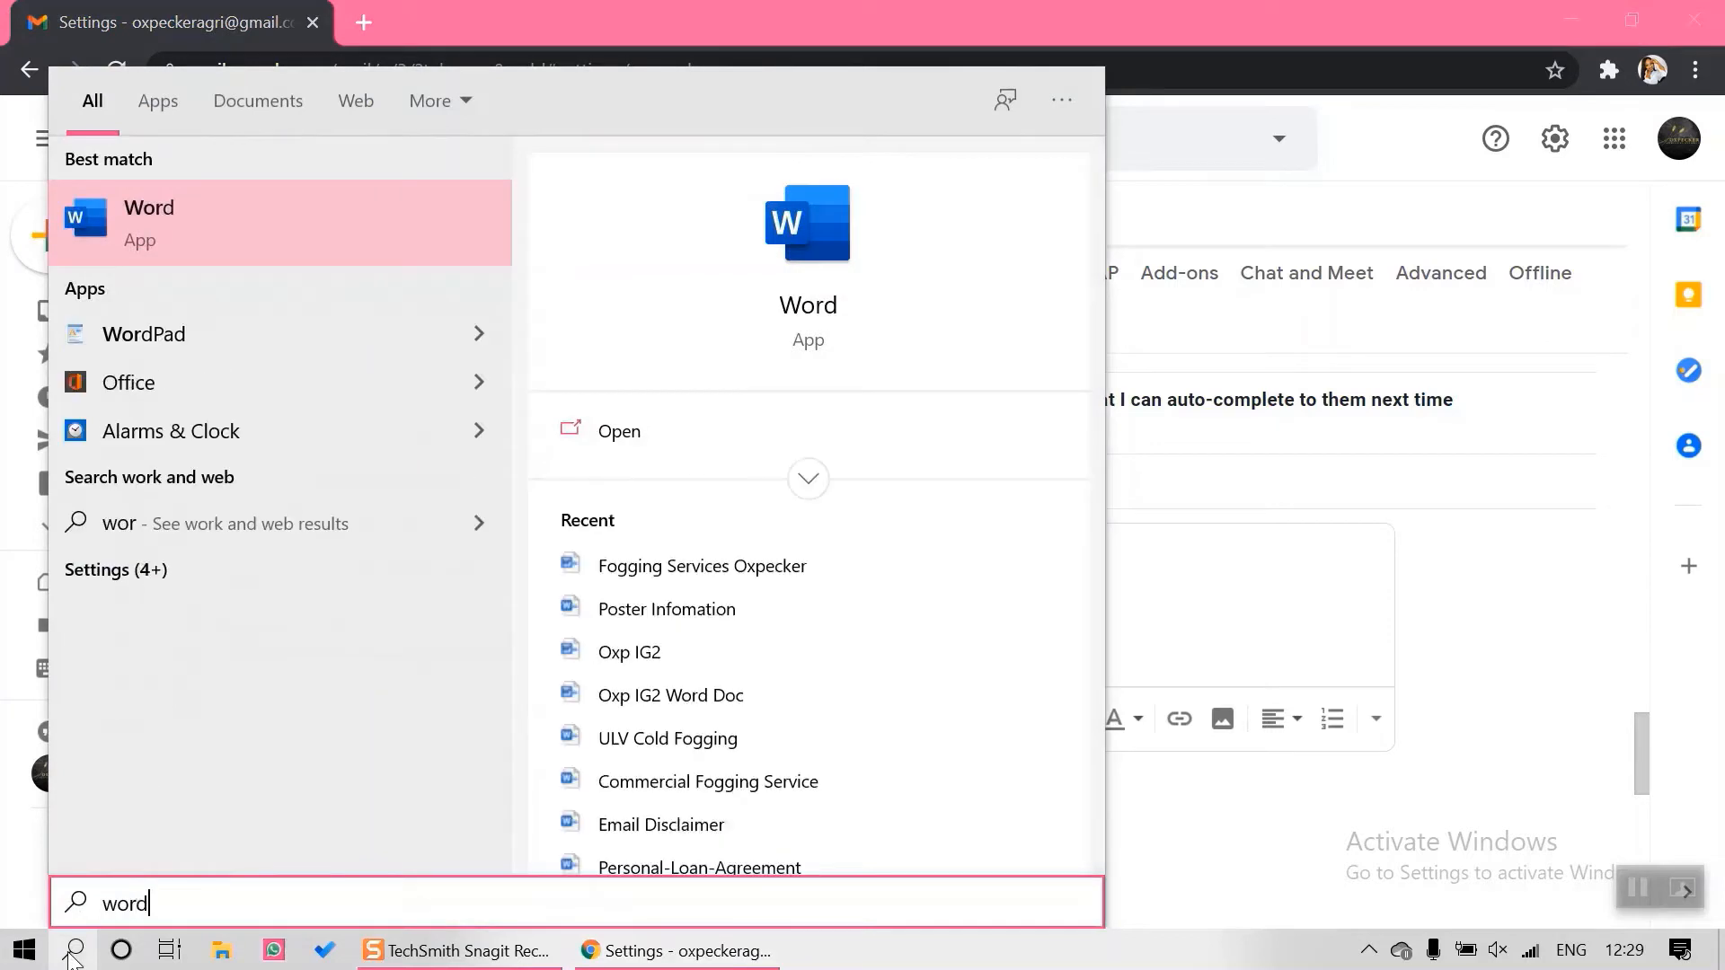
{"action": "left_click", "coordinate": [322, 225]}
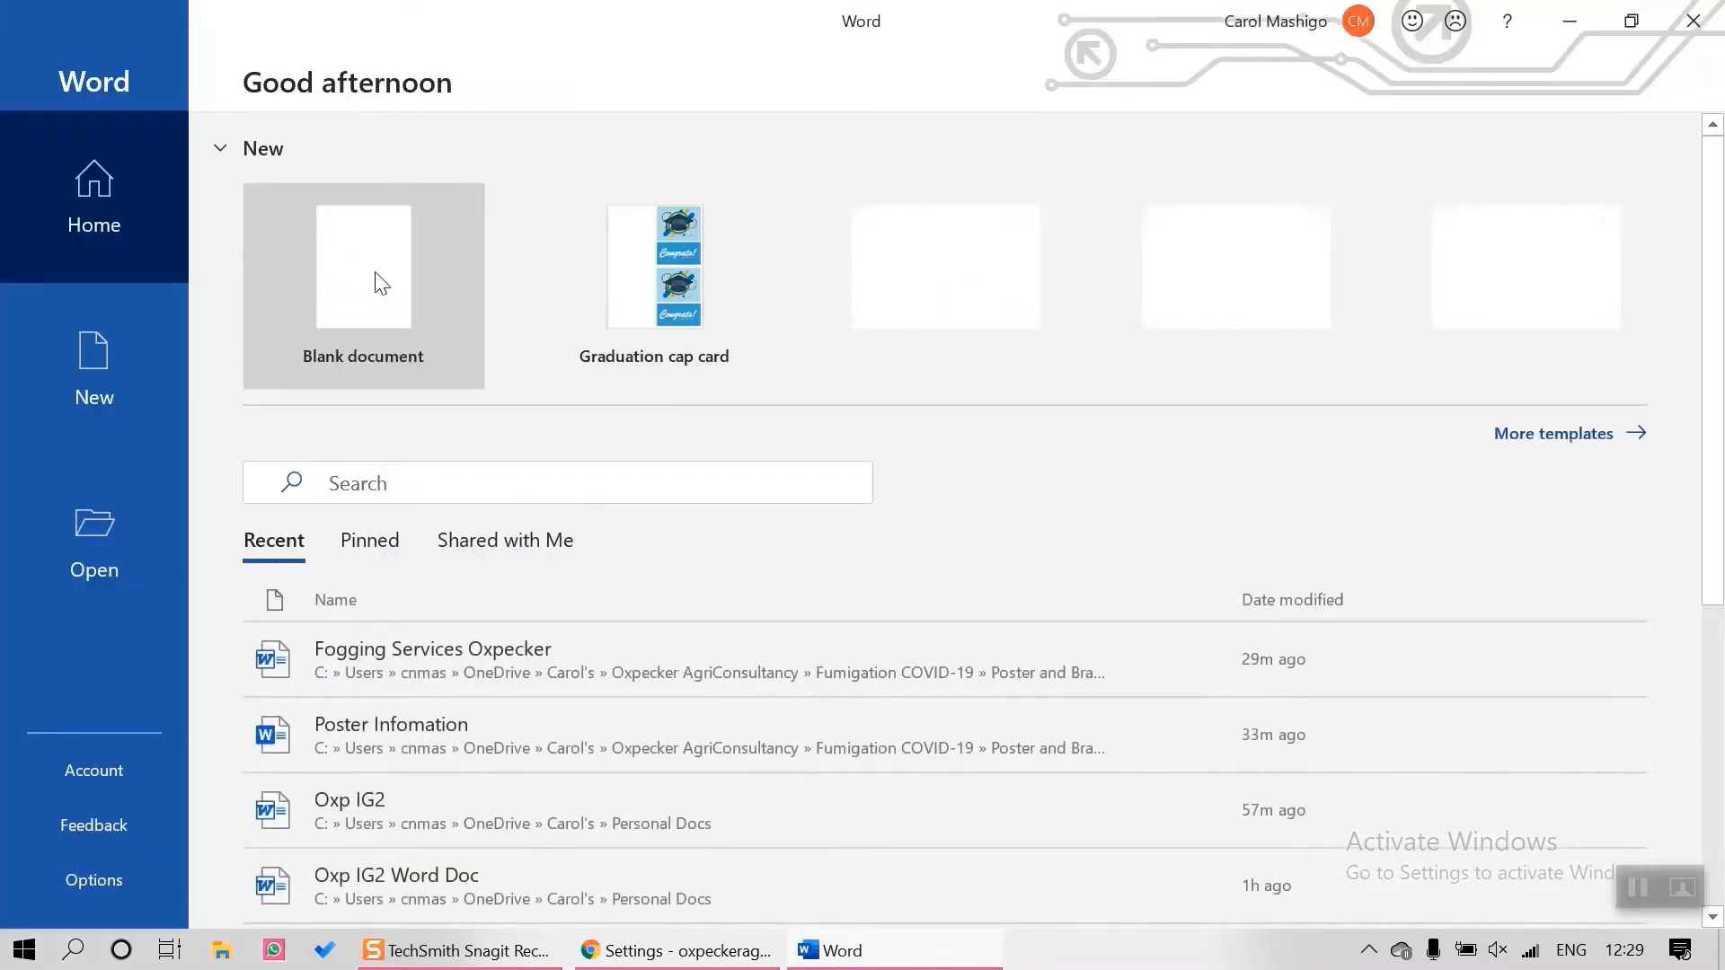
{"action": "left_click", "coordinate": [350, 270]}
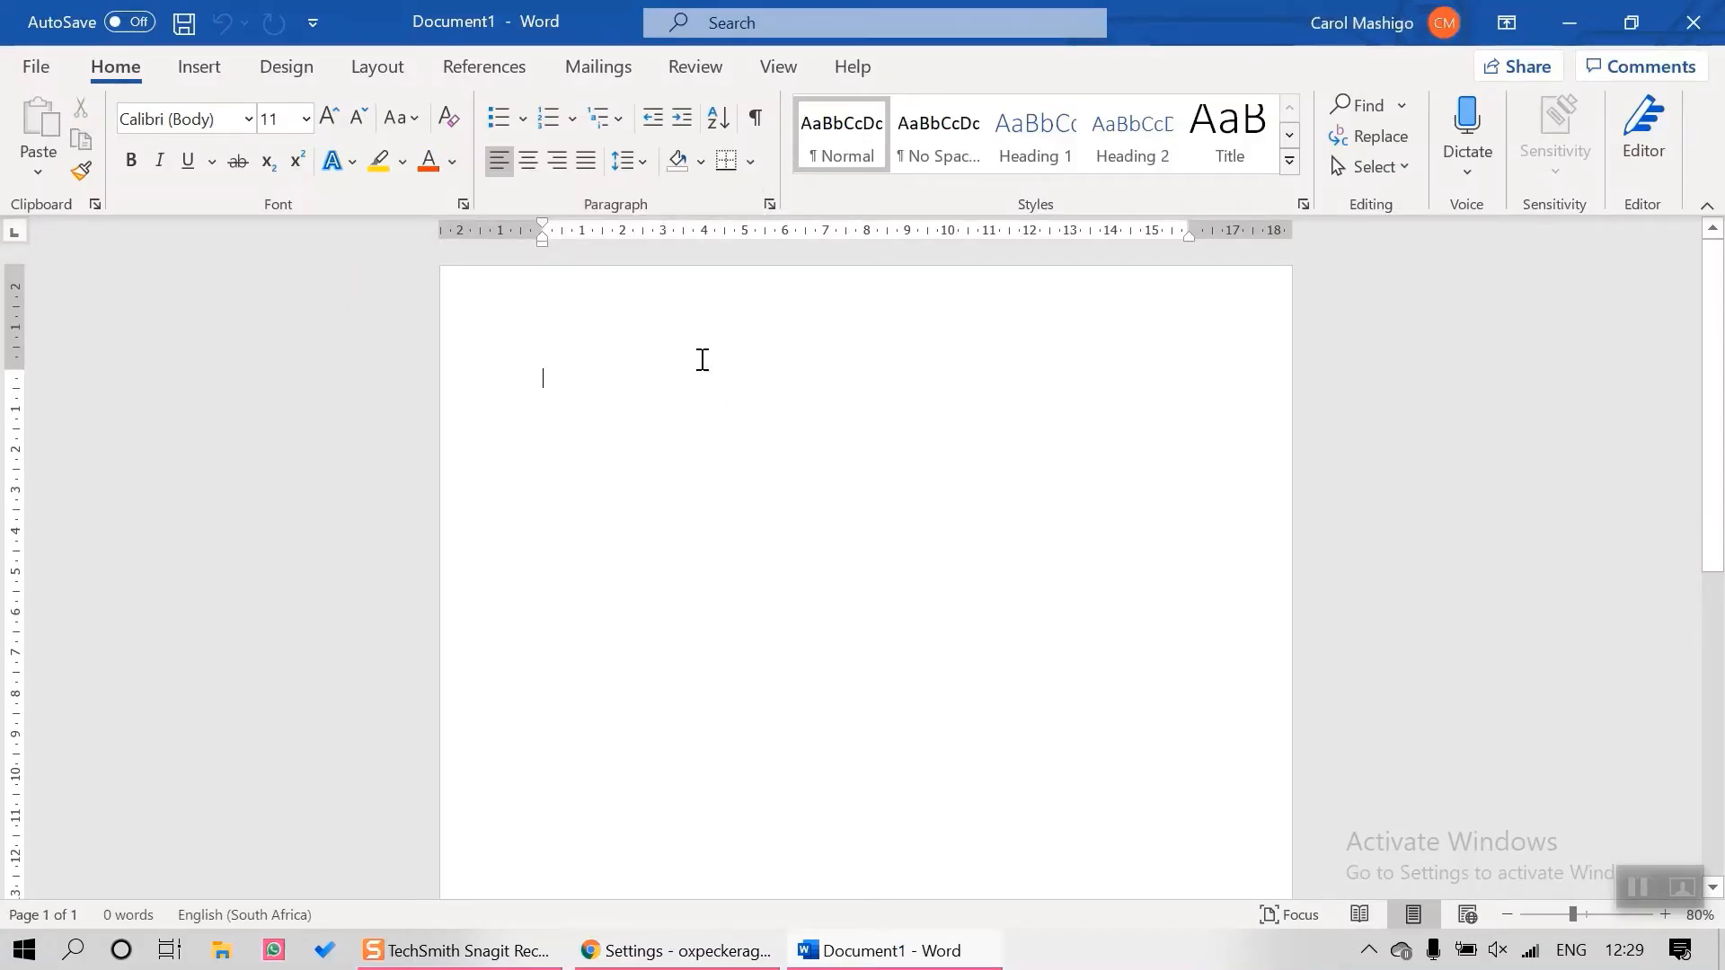
Insert a one-column, three-row table into the document
{"action": "left_click", "coordinate": [201, 72]}
{"action": "left_click", "coordinate": [200, 178]}
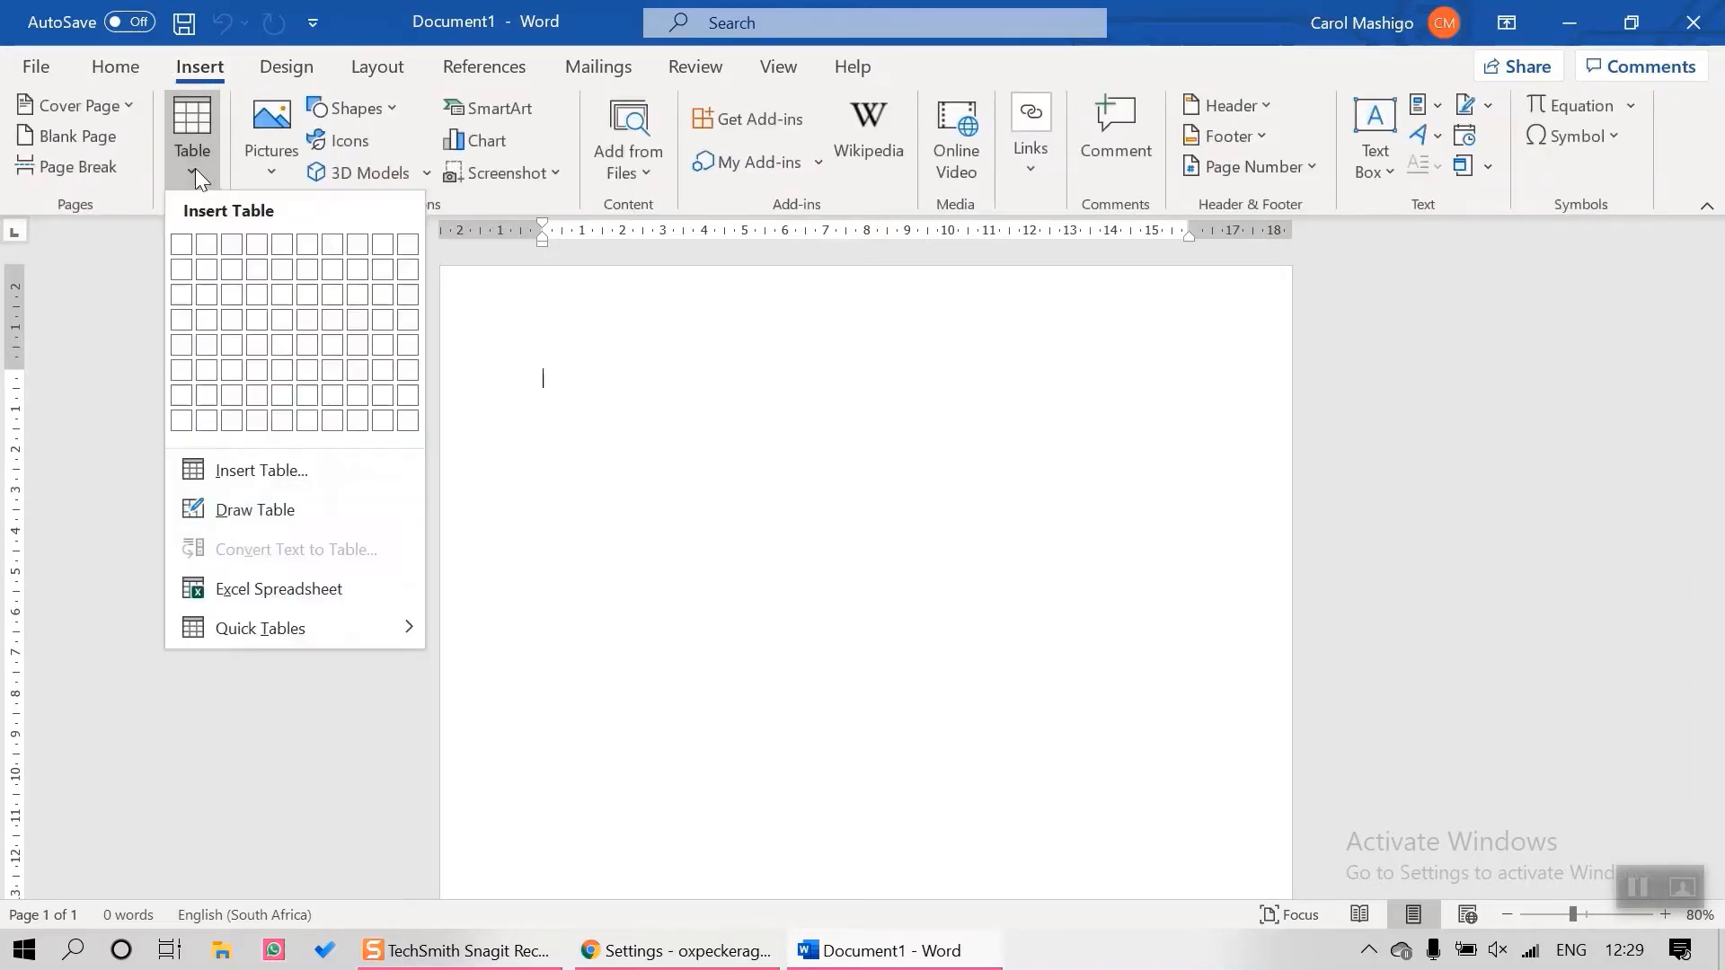
{"action": "left_click", "coordinate": [185, 295]}
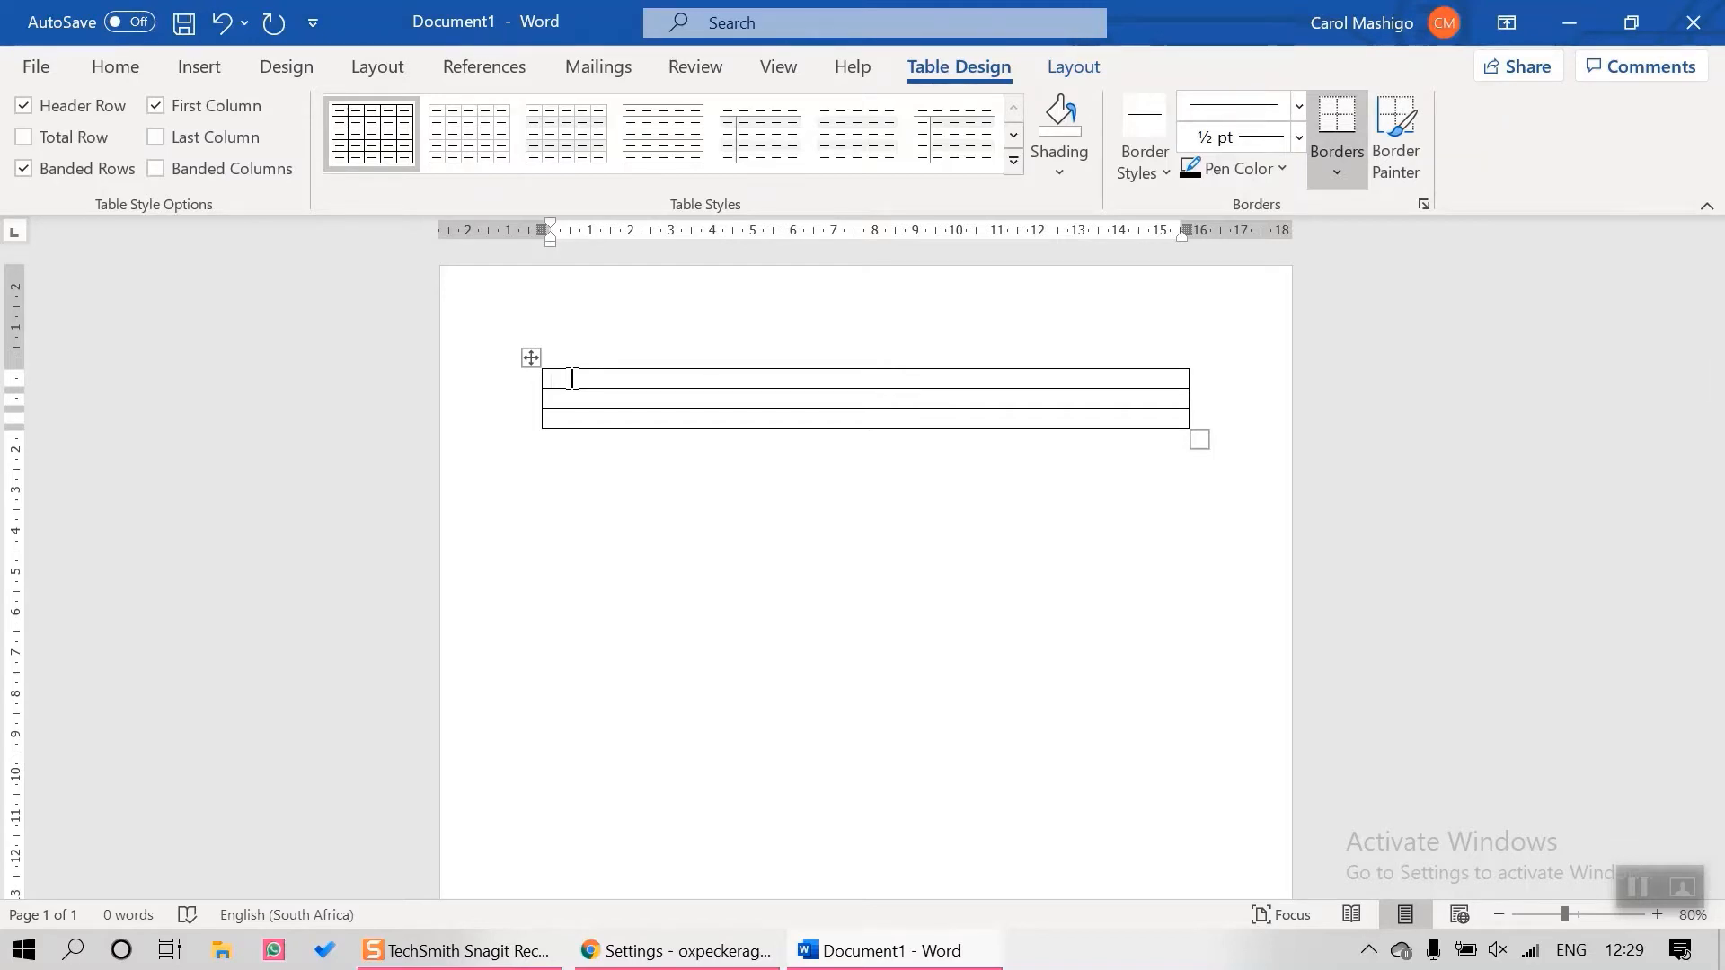
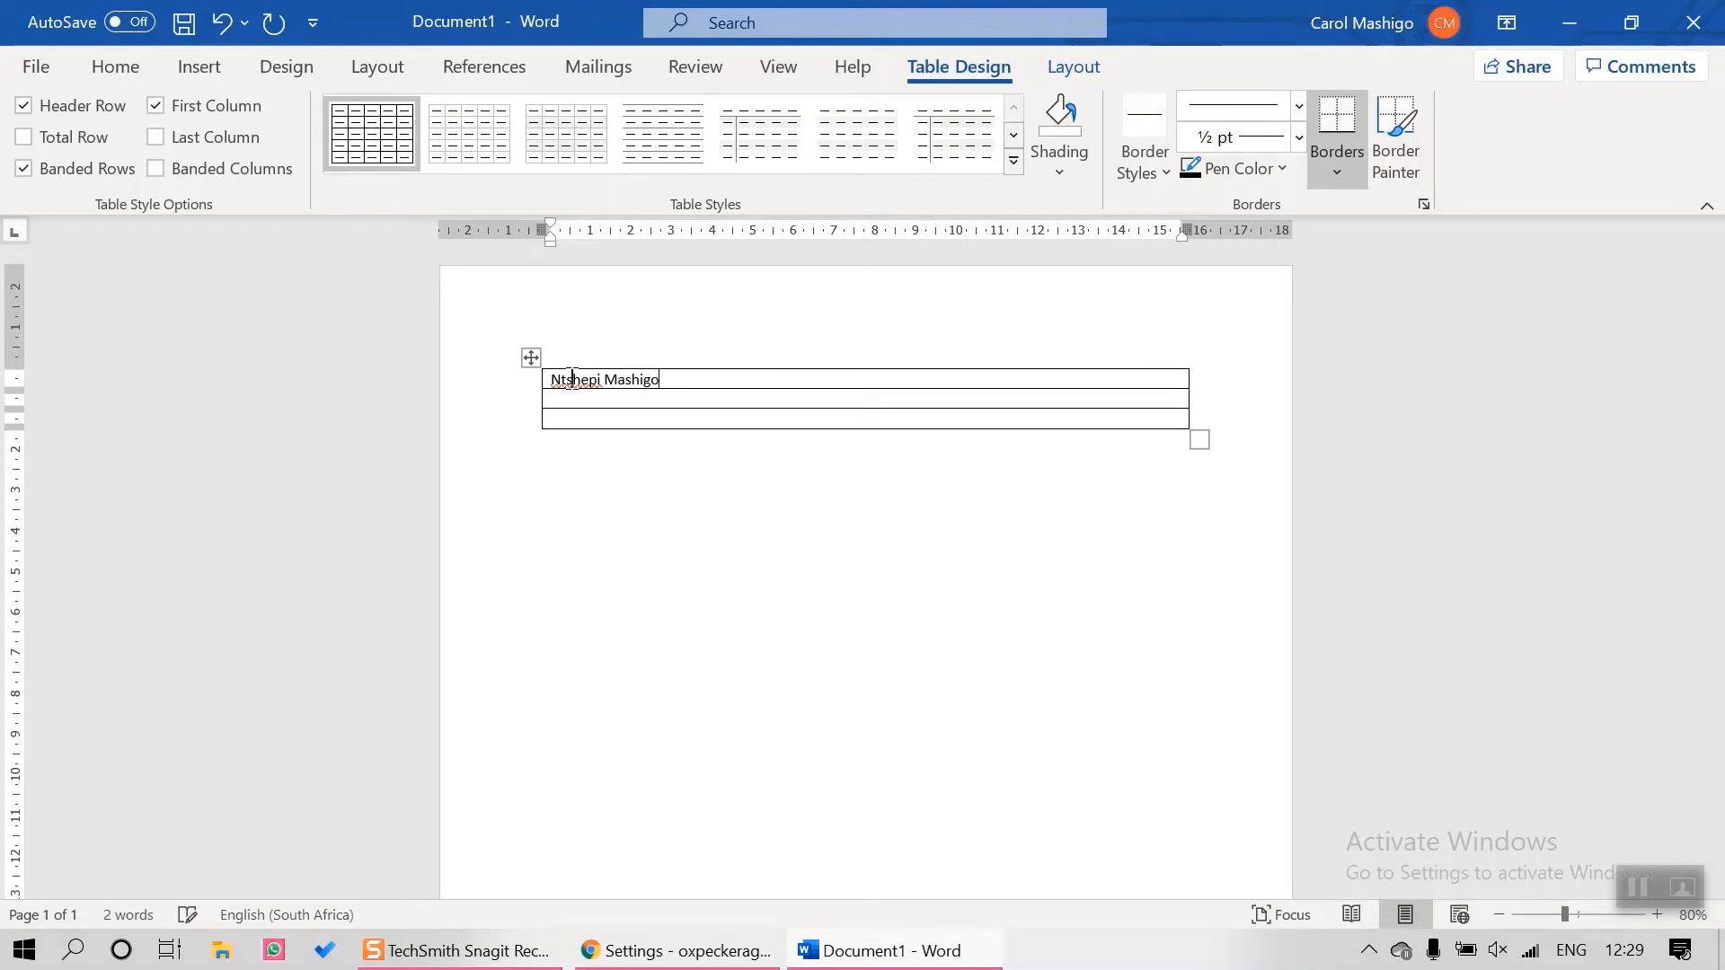
Enter the contact's full name and the title Consultant on separate lines in the first cell
{"action": "key", "text": "Return"}
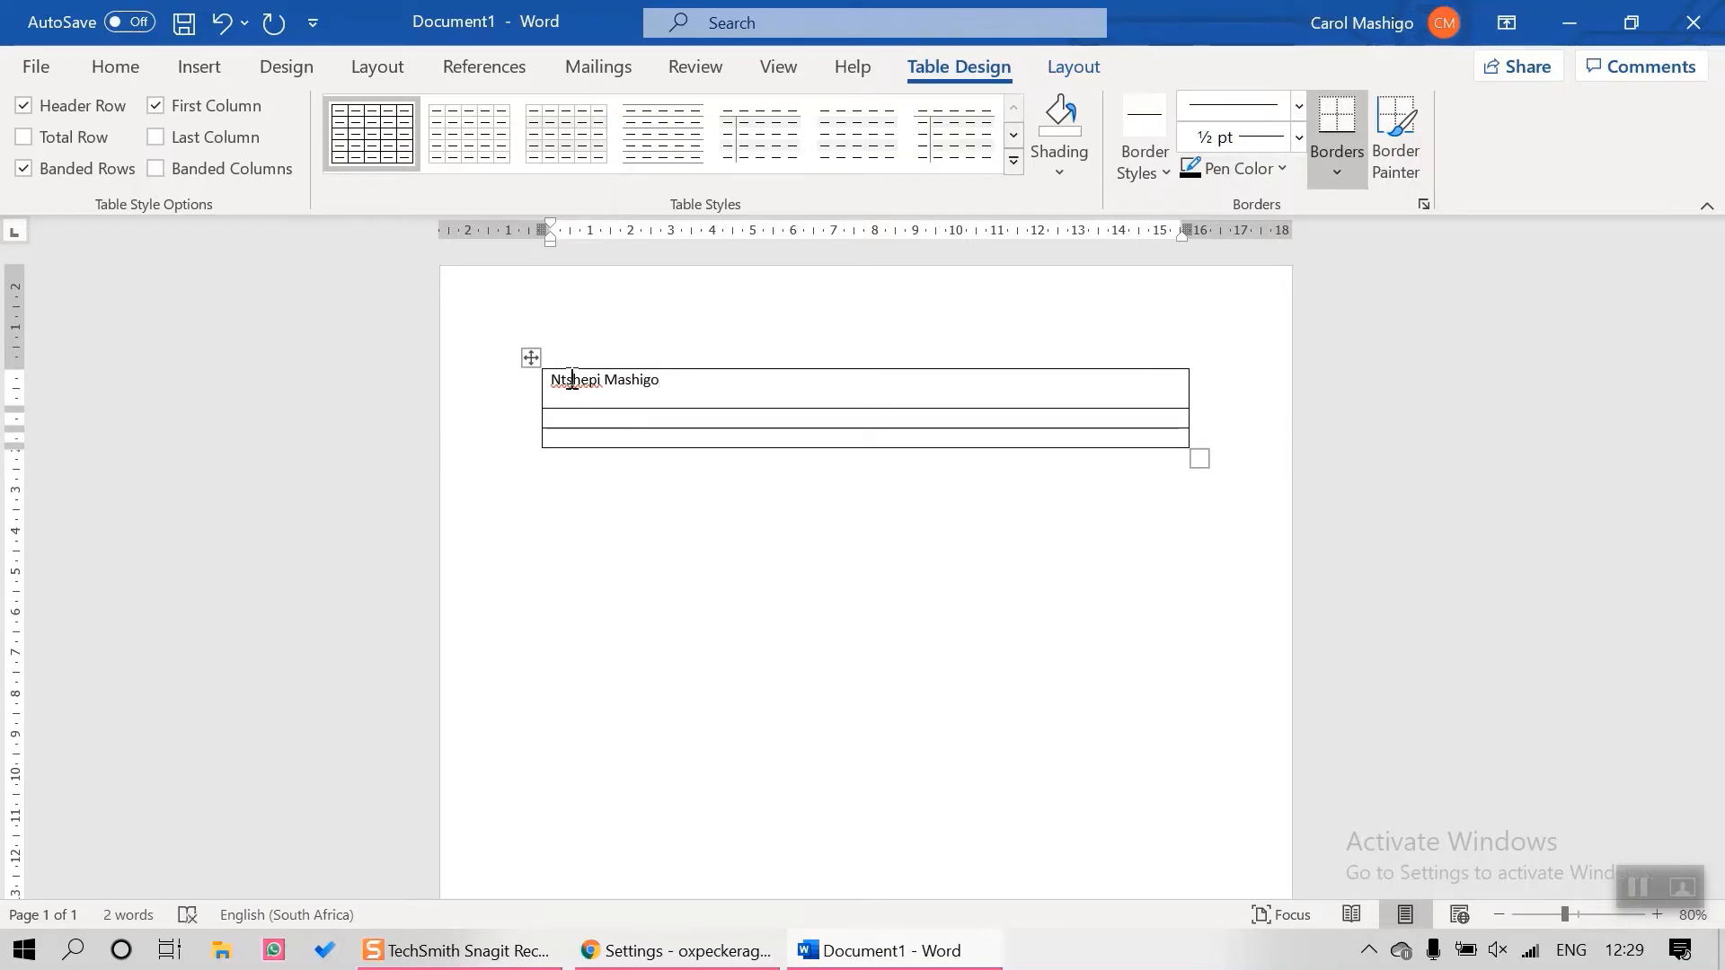
{"action": "type", "text": "Consultant"}
{"action": "key", "text": "Return"}
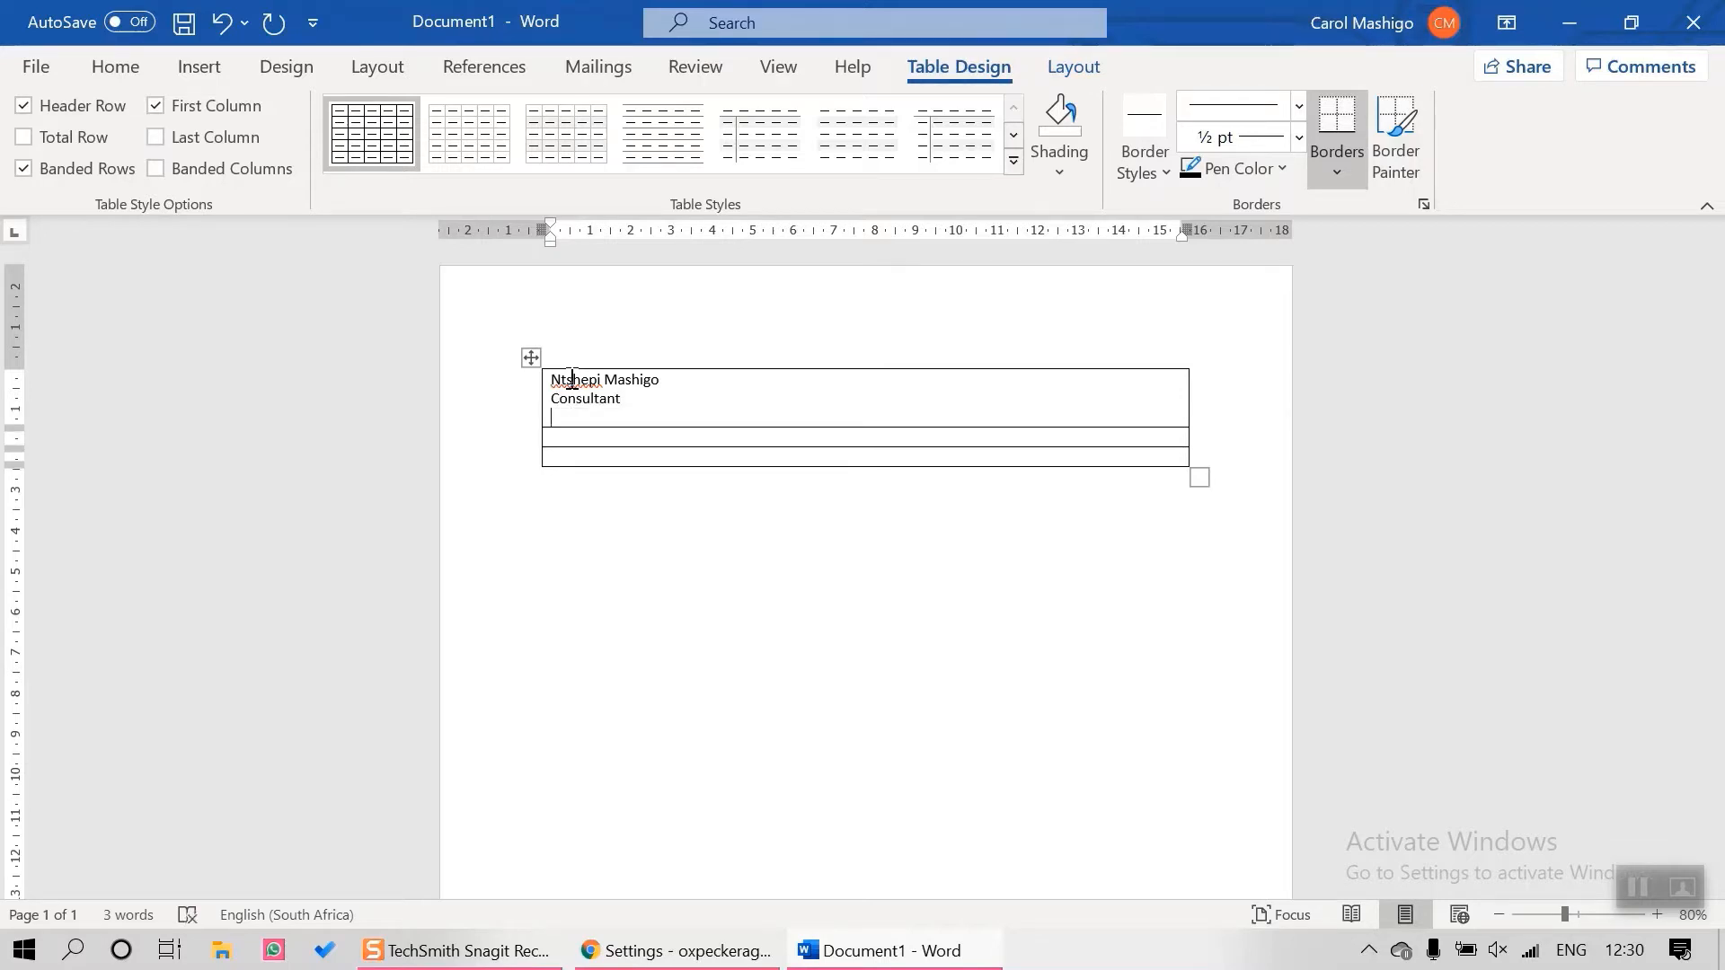
Add a 'Cell:' line with the phone number and an 'Email:' line with the address
{"action": "key", "text": "Return"}
{"action": "type", "text": "E"}
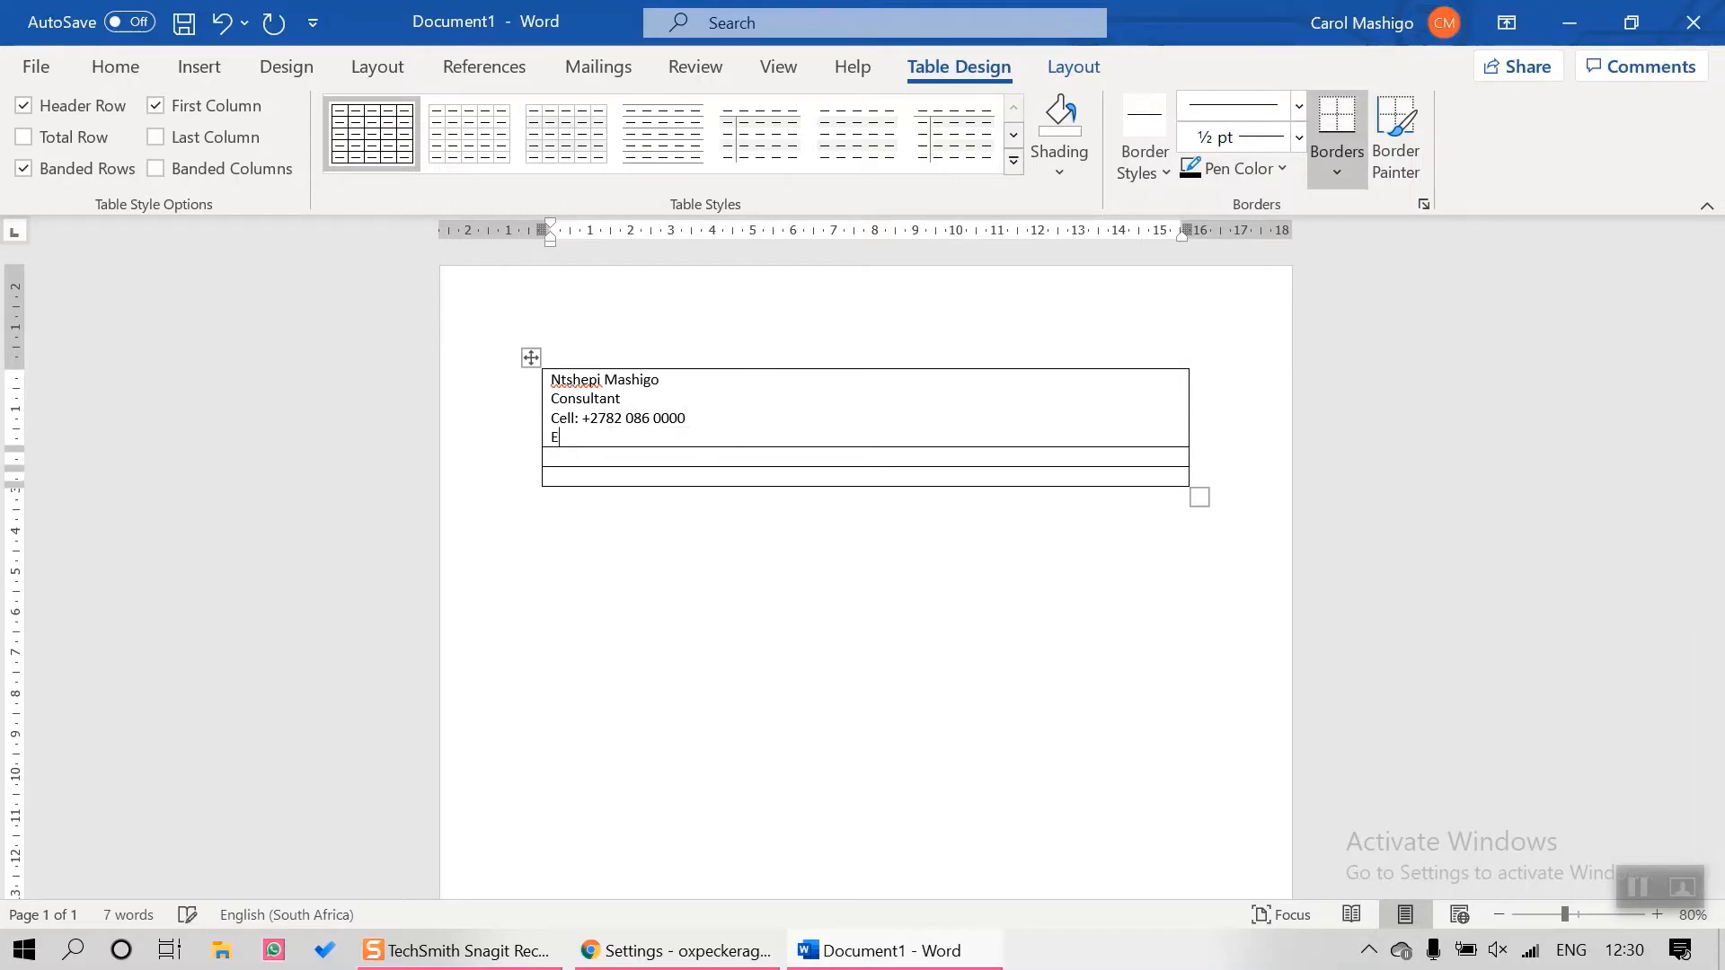
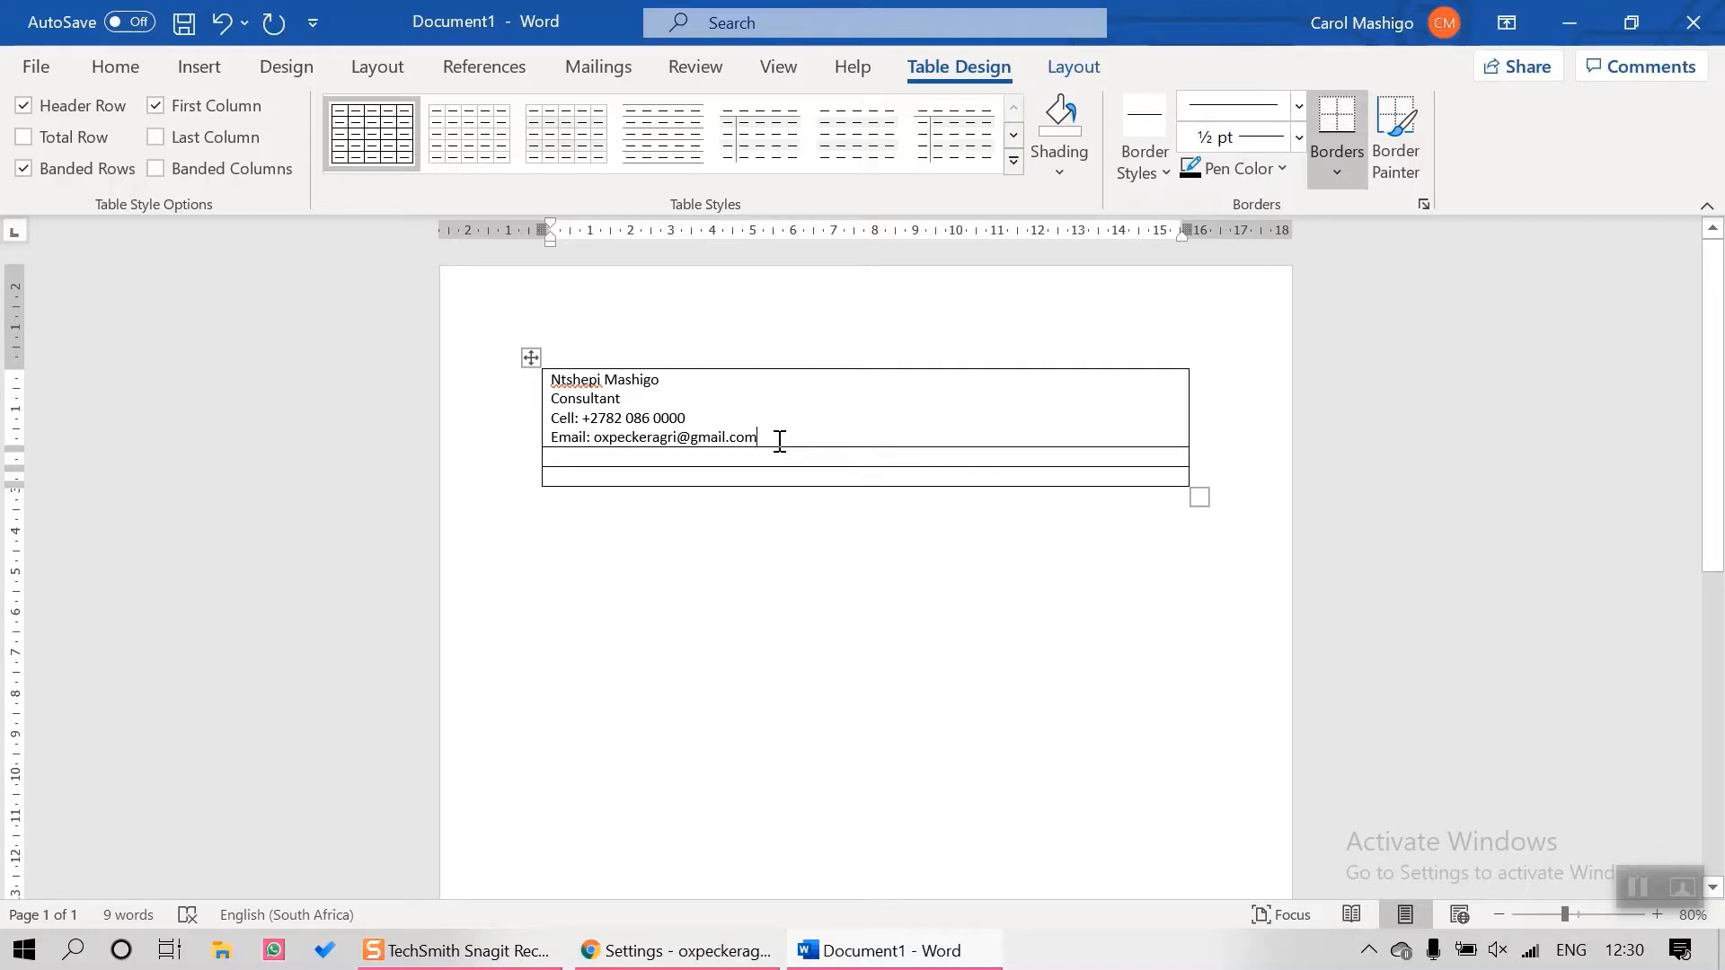
{"action": "key", "text": "Return"}
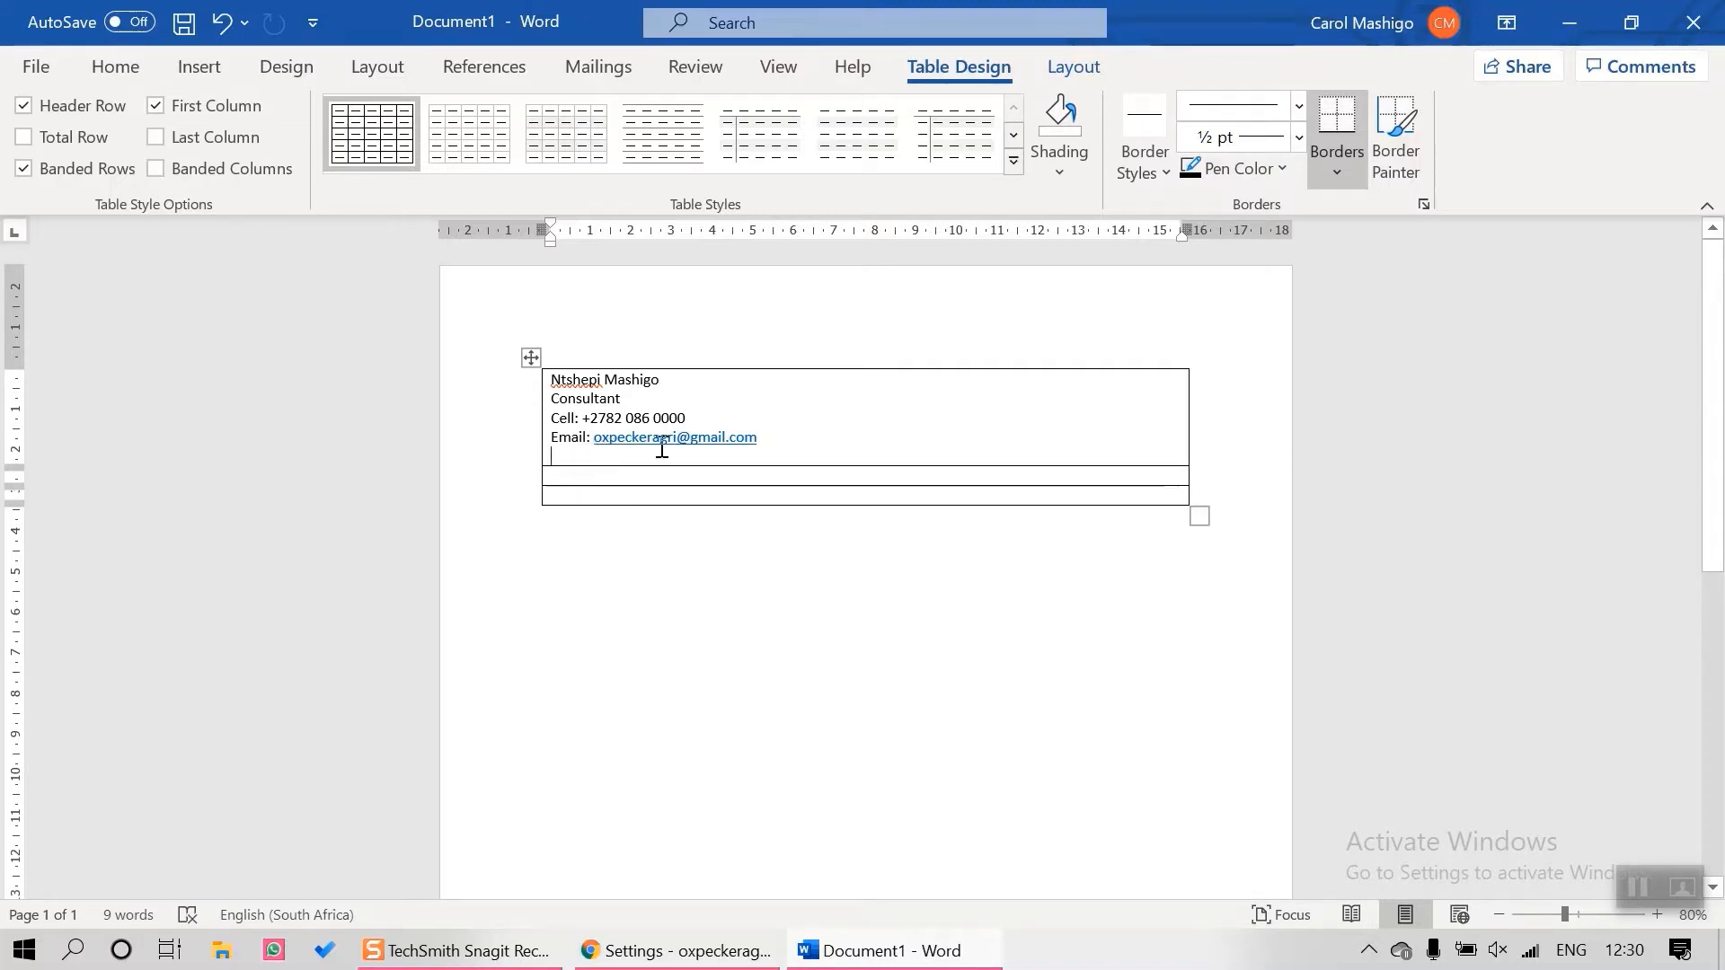
{"action": "left_click", "coordinate": [569, 474]}
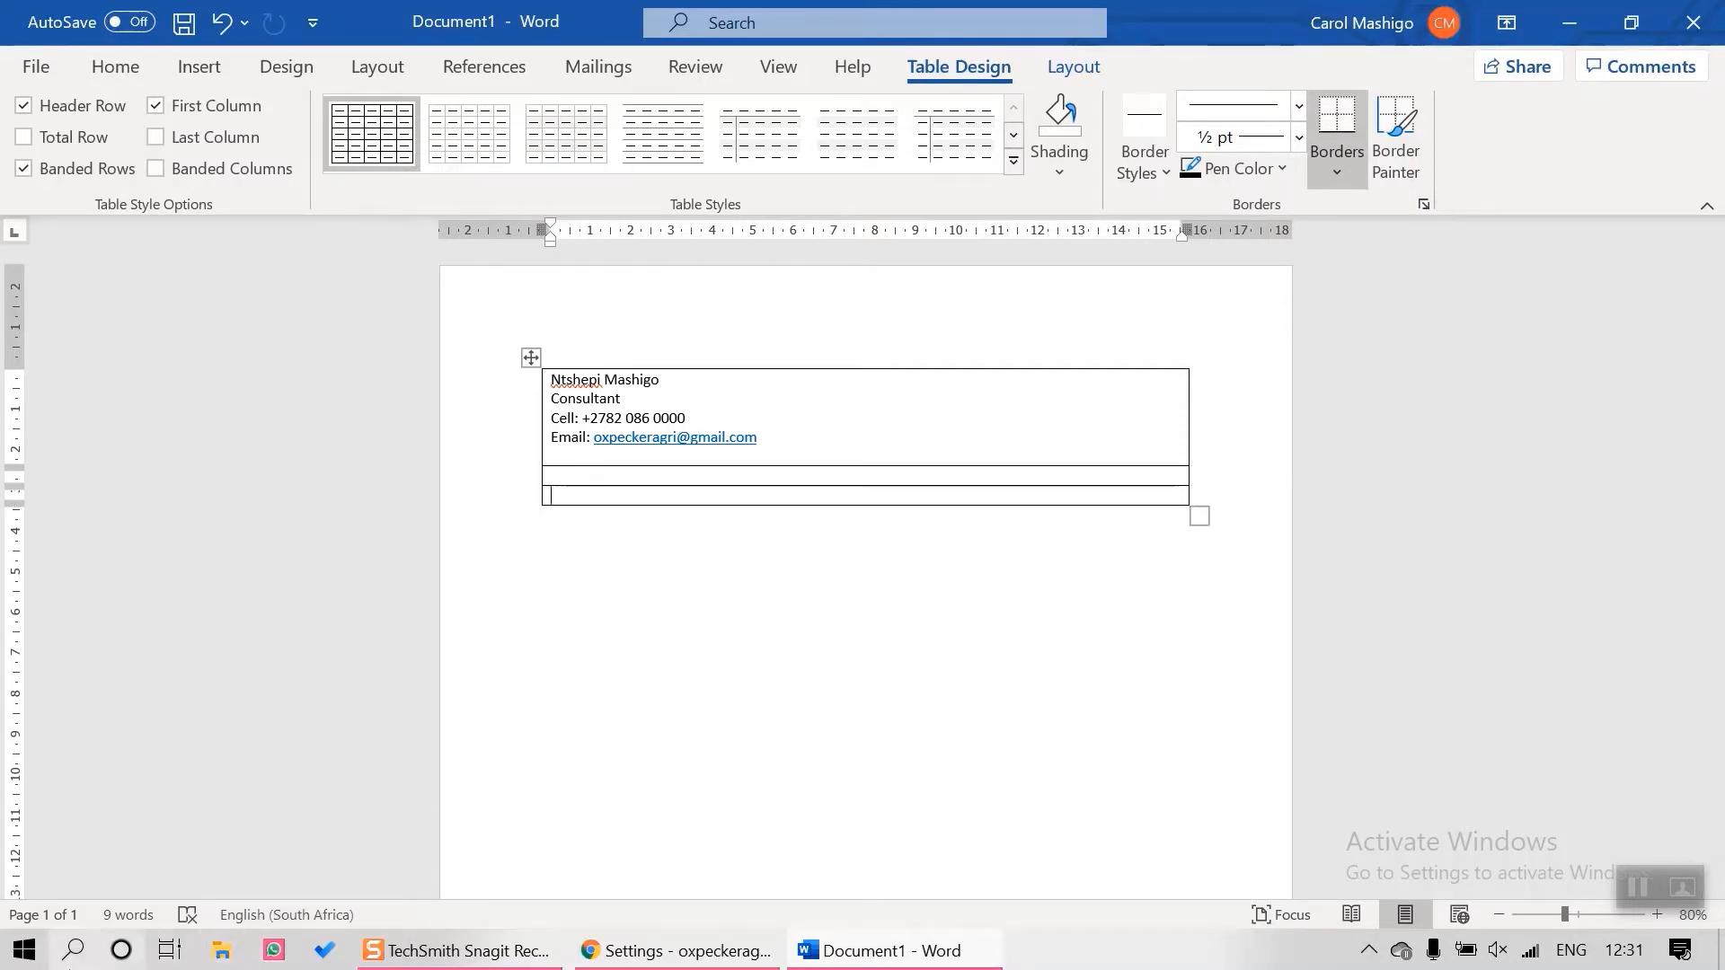
Open Email Disclaimer from OneDrive > Oxpecker AgriConsultancy > Email Signature via File Explorer
{"action": "left_click", "coordinate": [31, 960]}
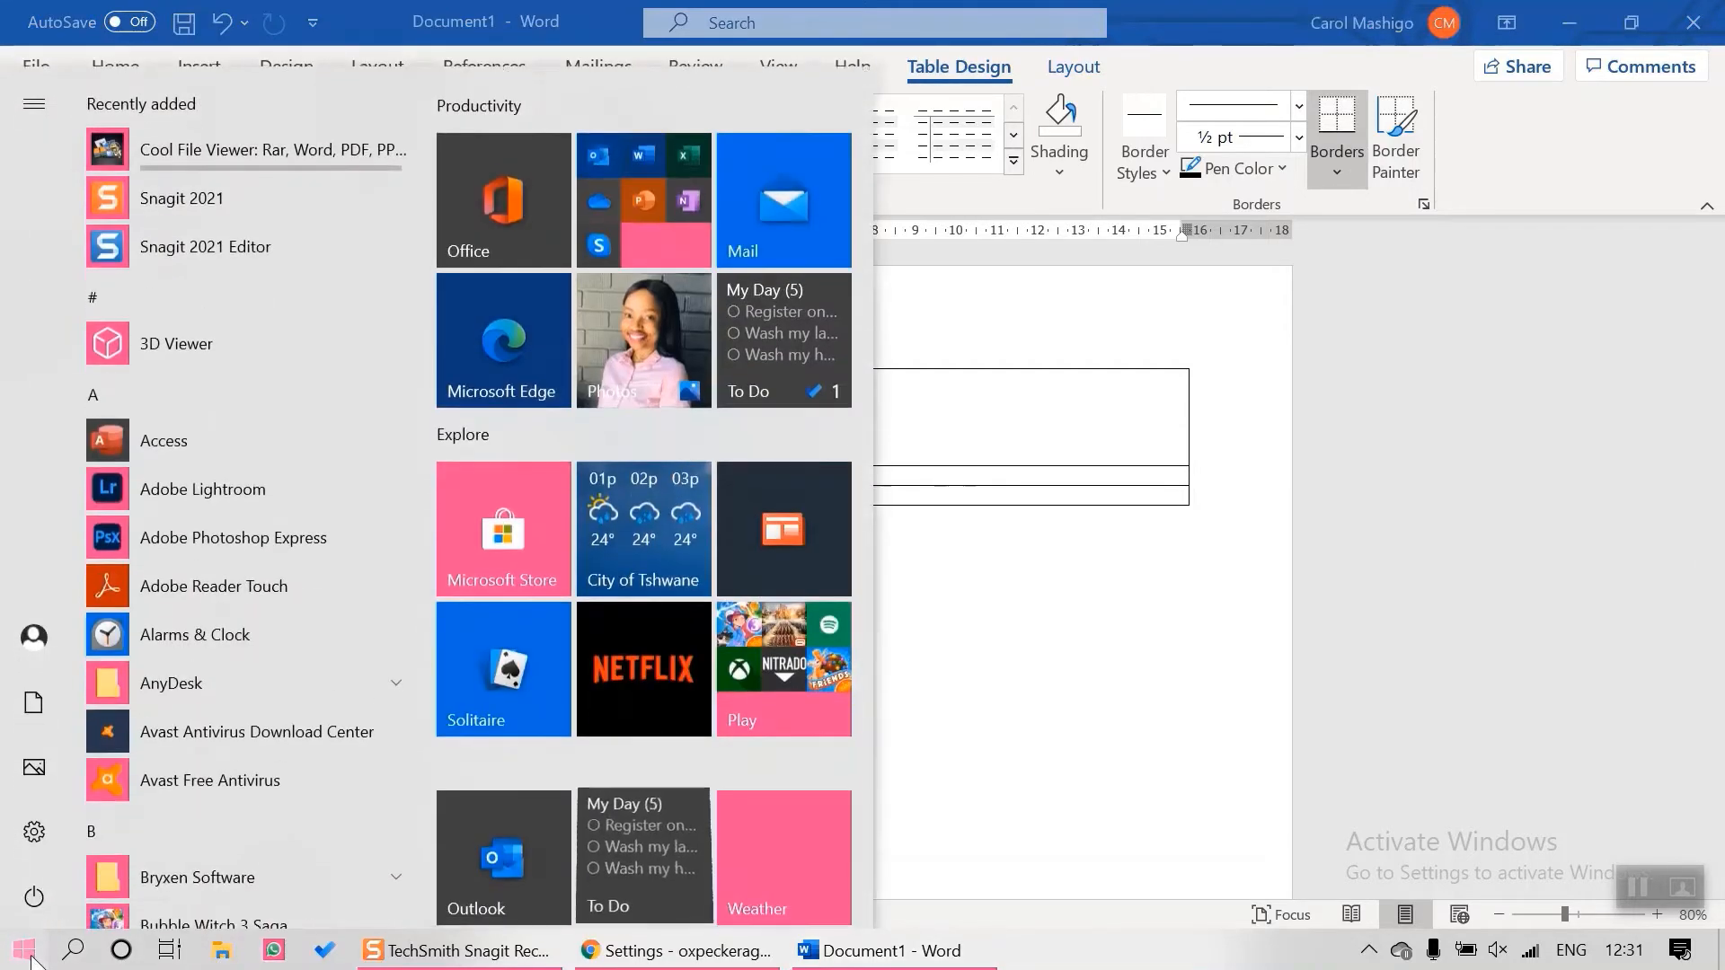
{"action": "left_click", "coordinate": [221, 958]}
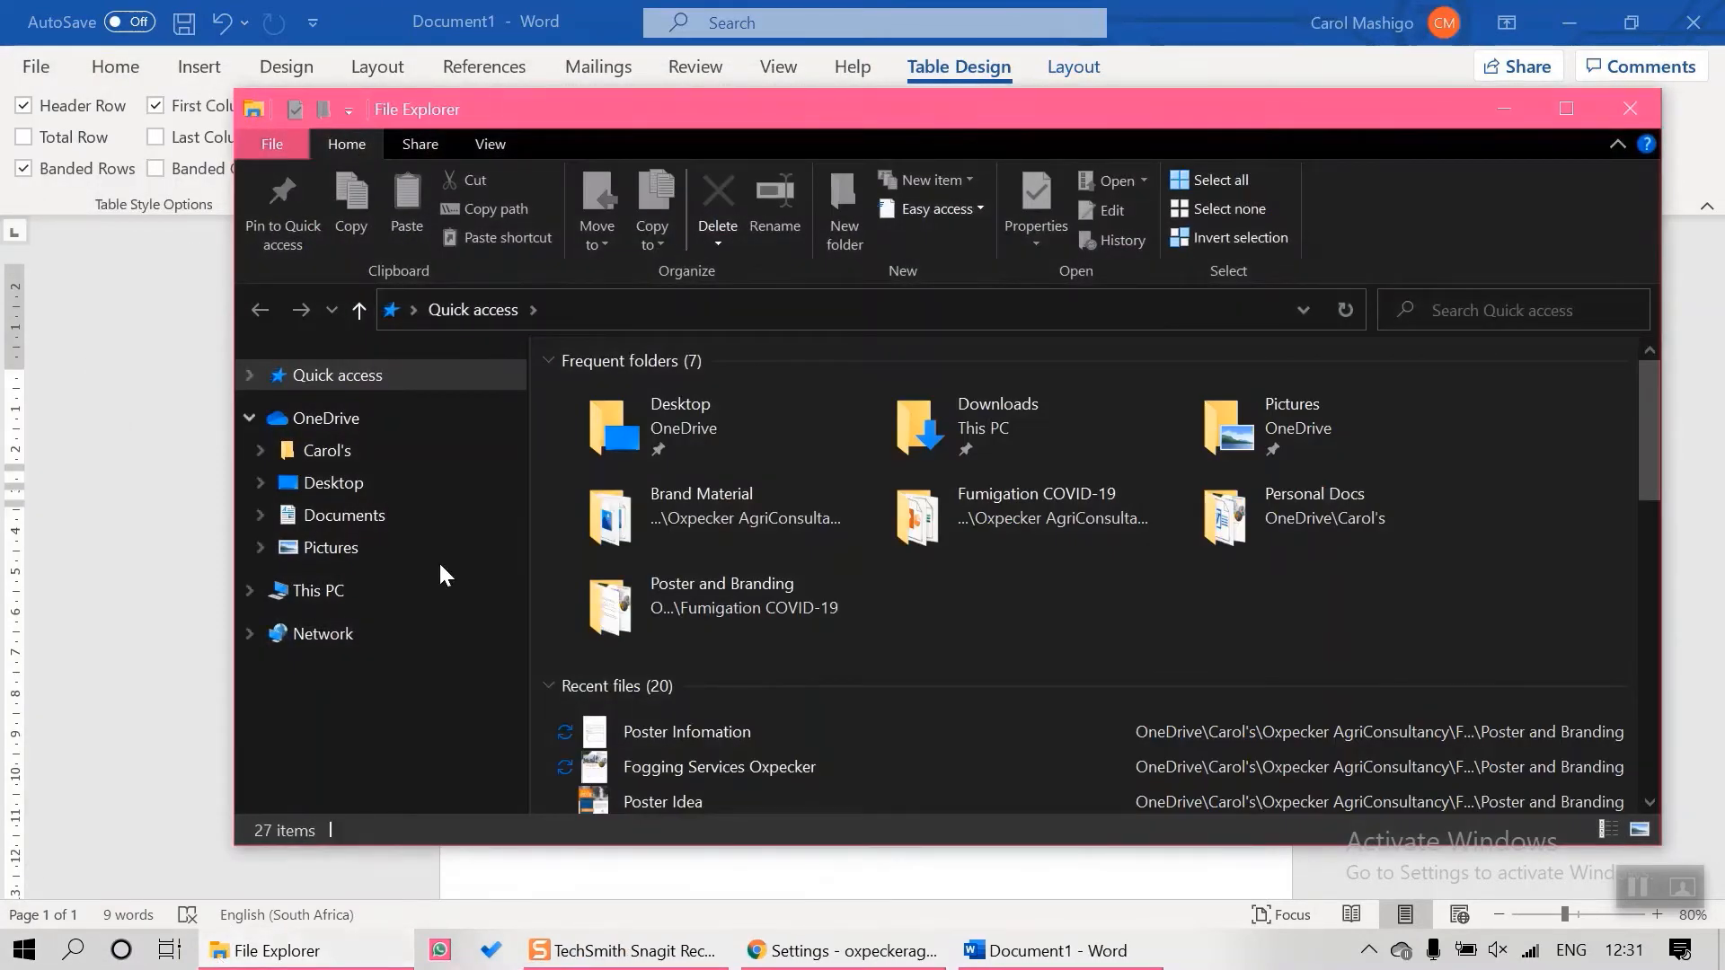
{"action": "left_click", "coordinate": [388, 444]}
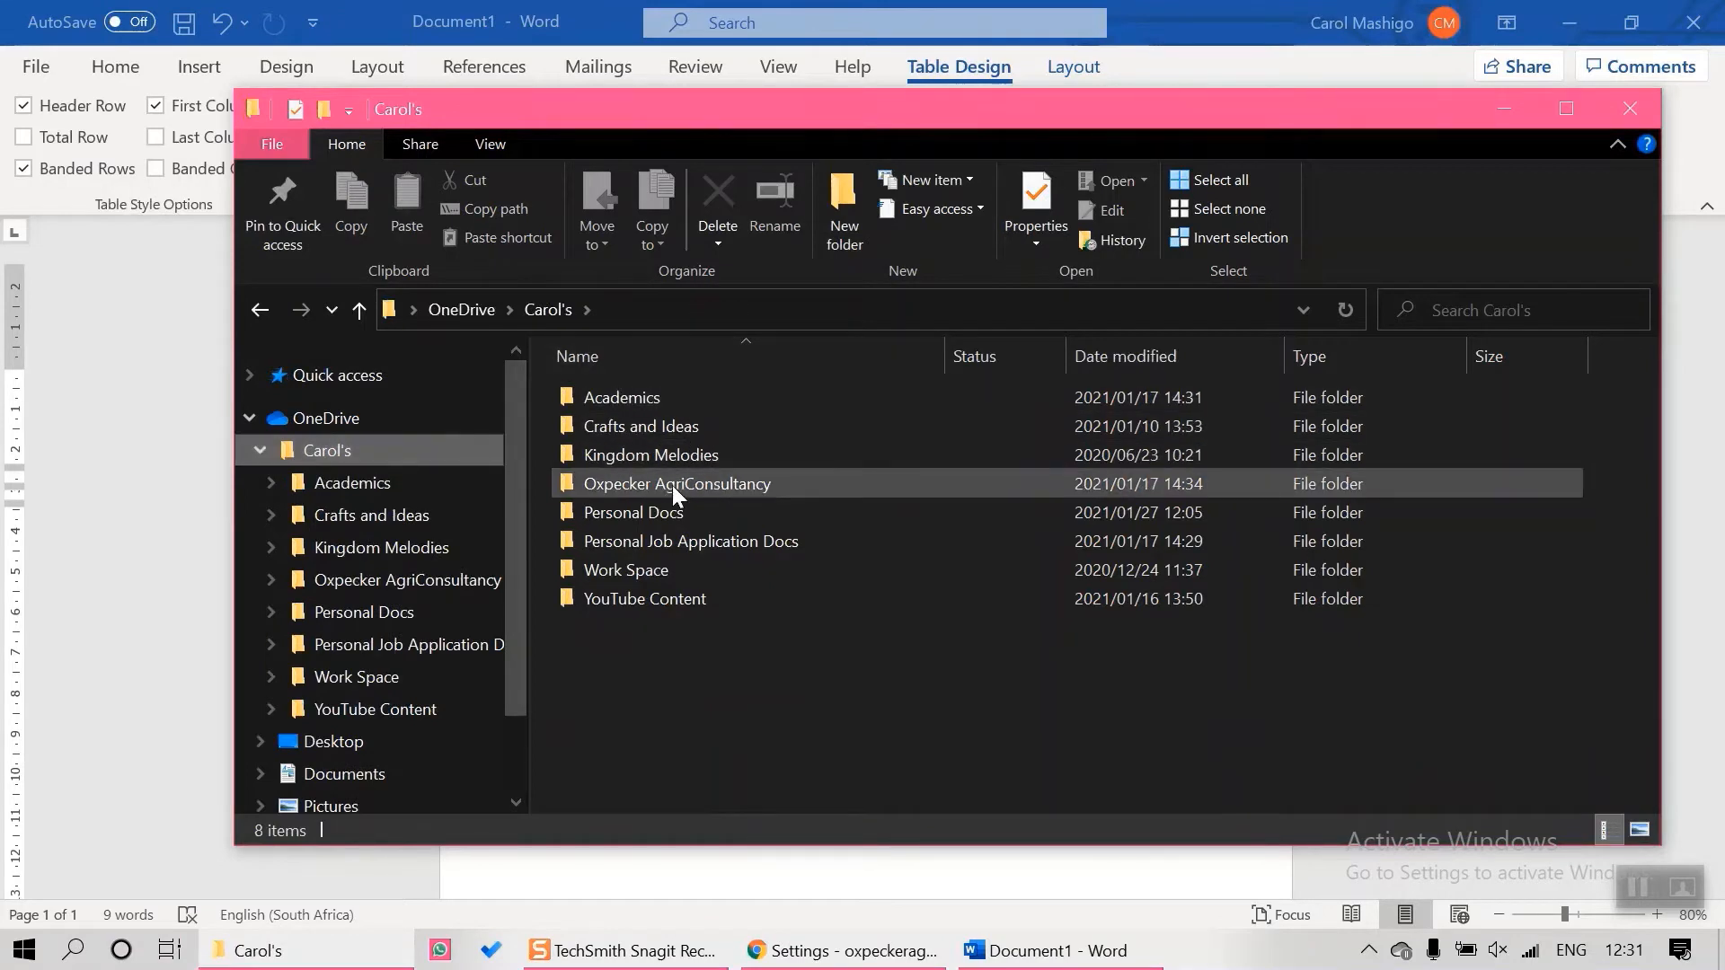
{"action": "mouse_move", "coordinate": [672, 485]}
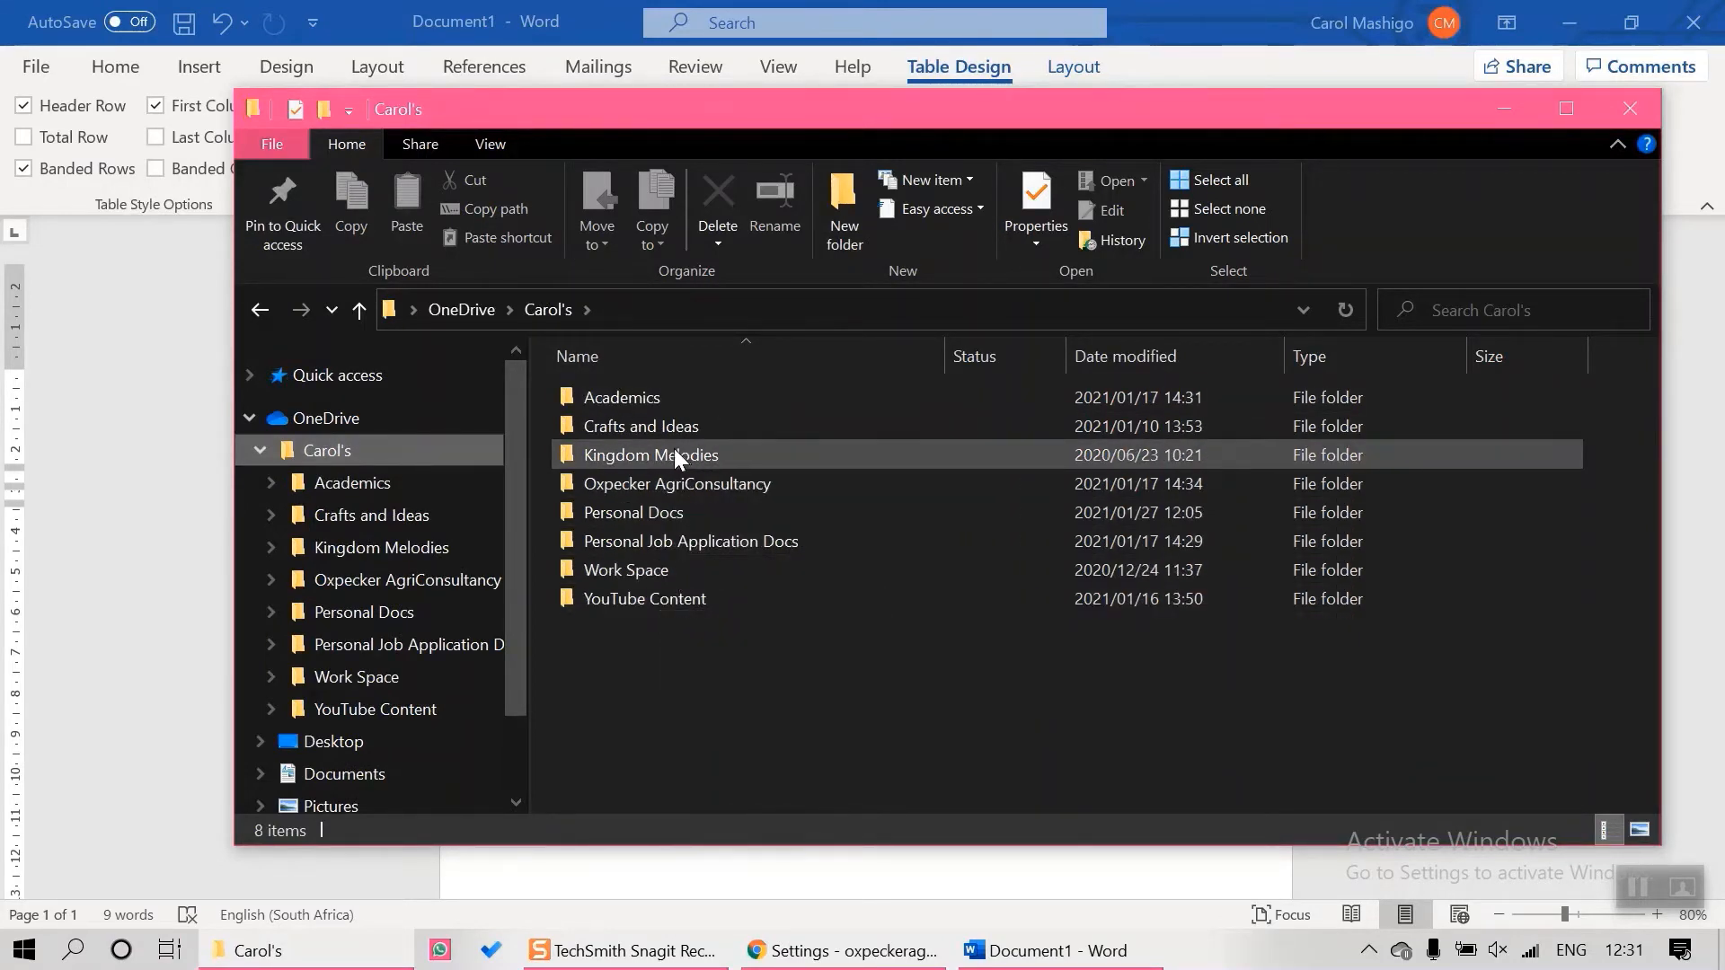
{"action": "double_click", "coordinate": [668, 482]}
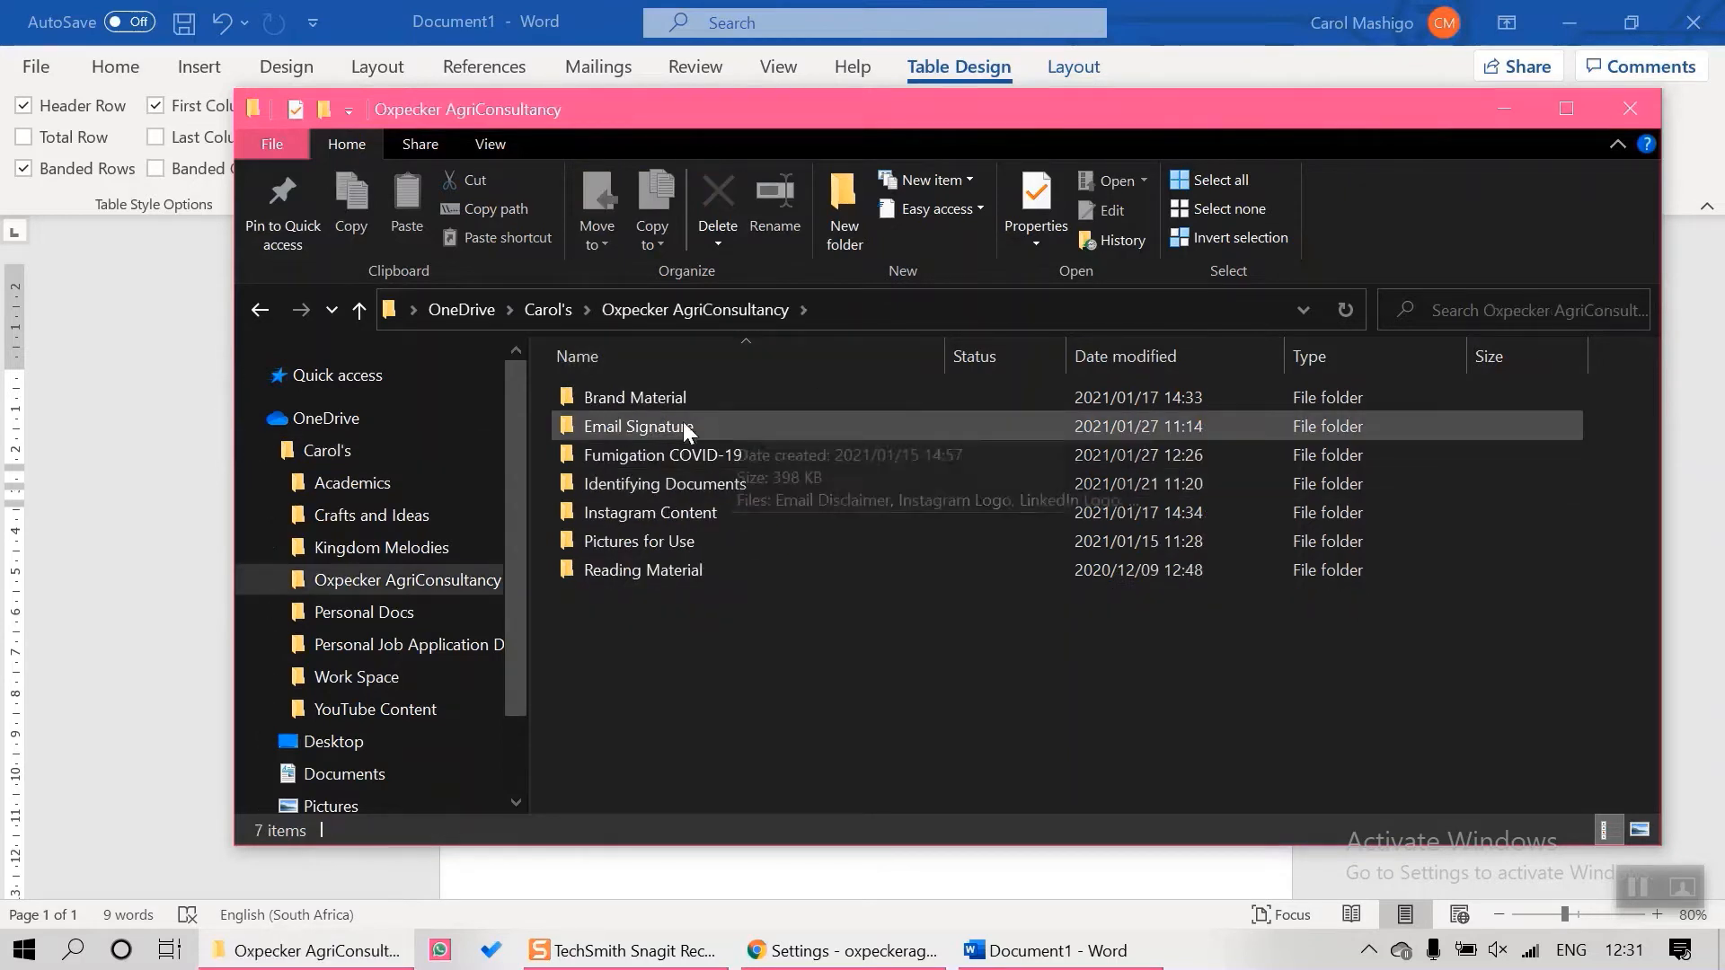
{"action": "mouse_move", "coordinate": [650, 433]}
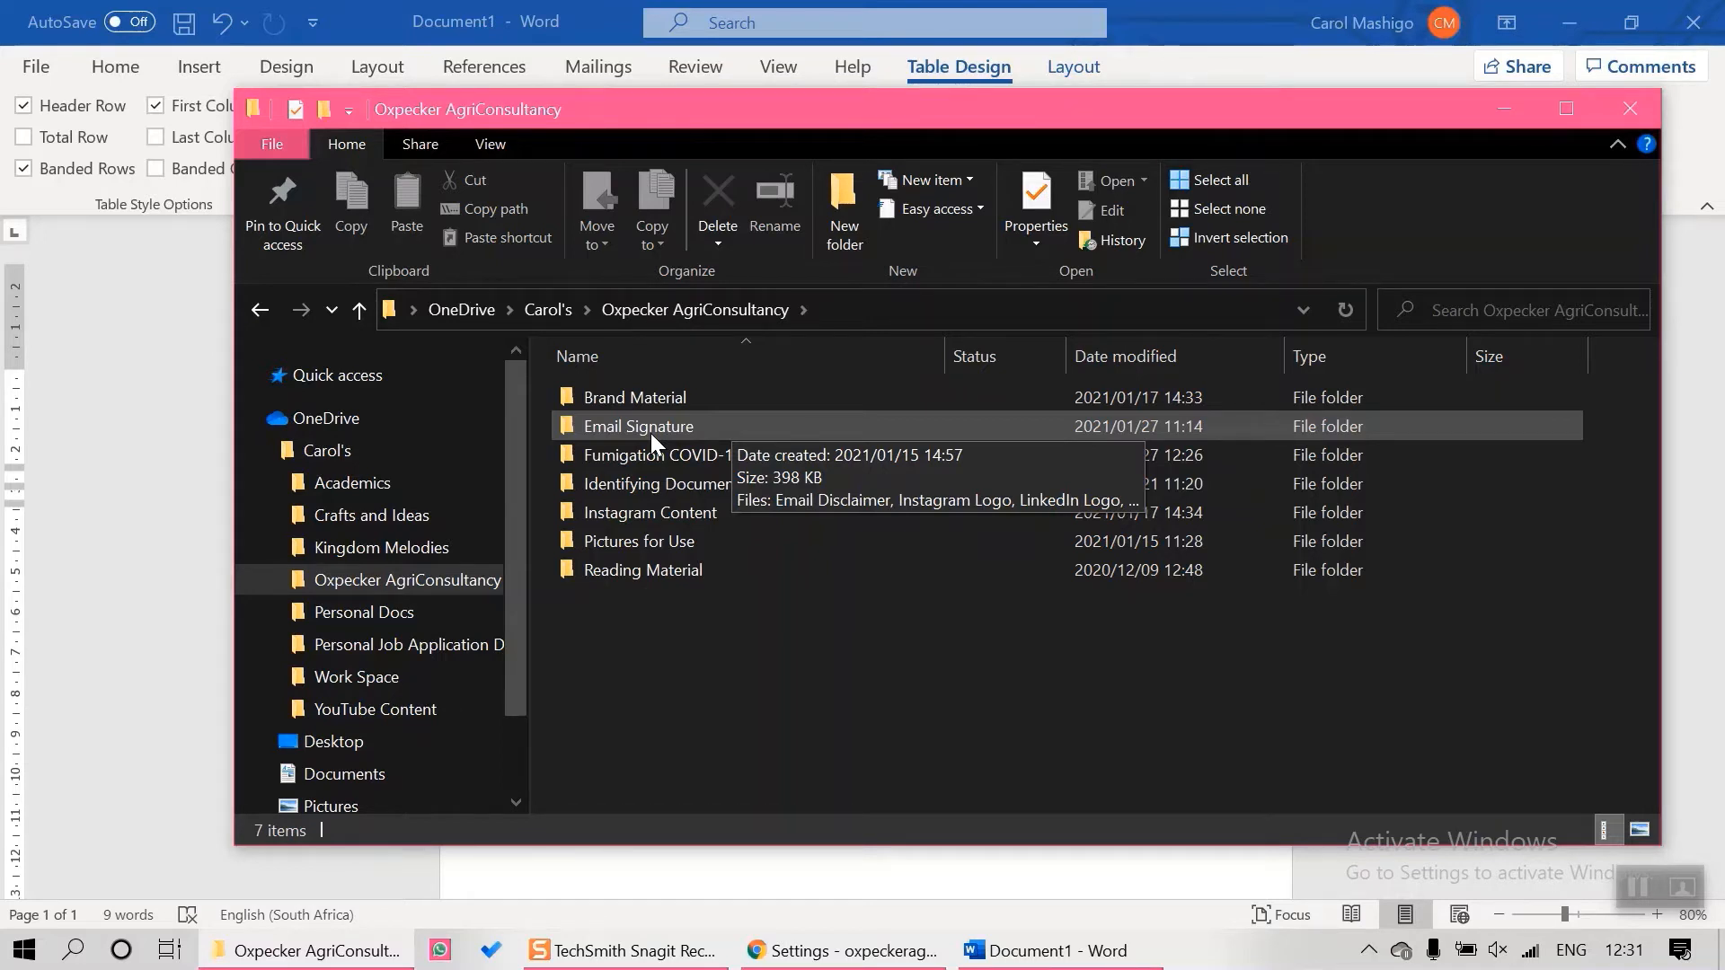
{"action": "left_click", "coordinate": [648, 428]}
{"action": "double_click", "coordinate": [647, 426]}
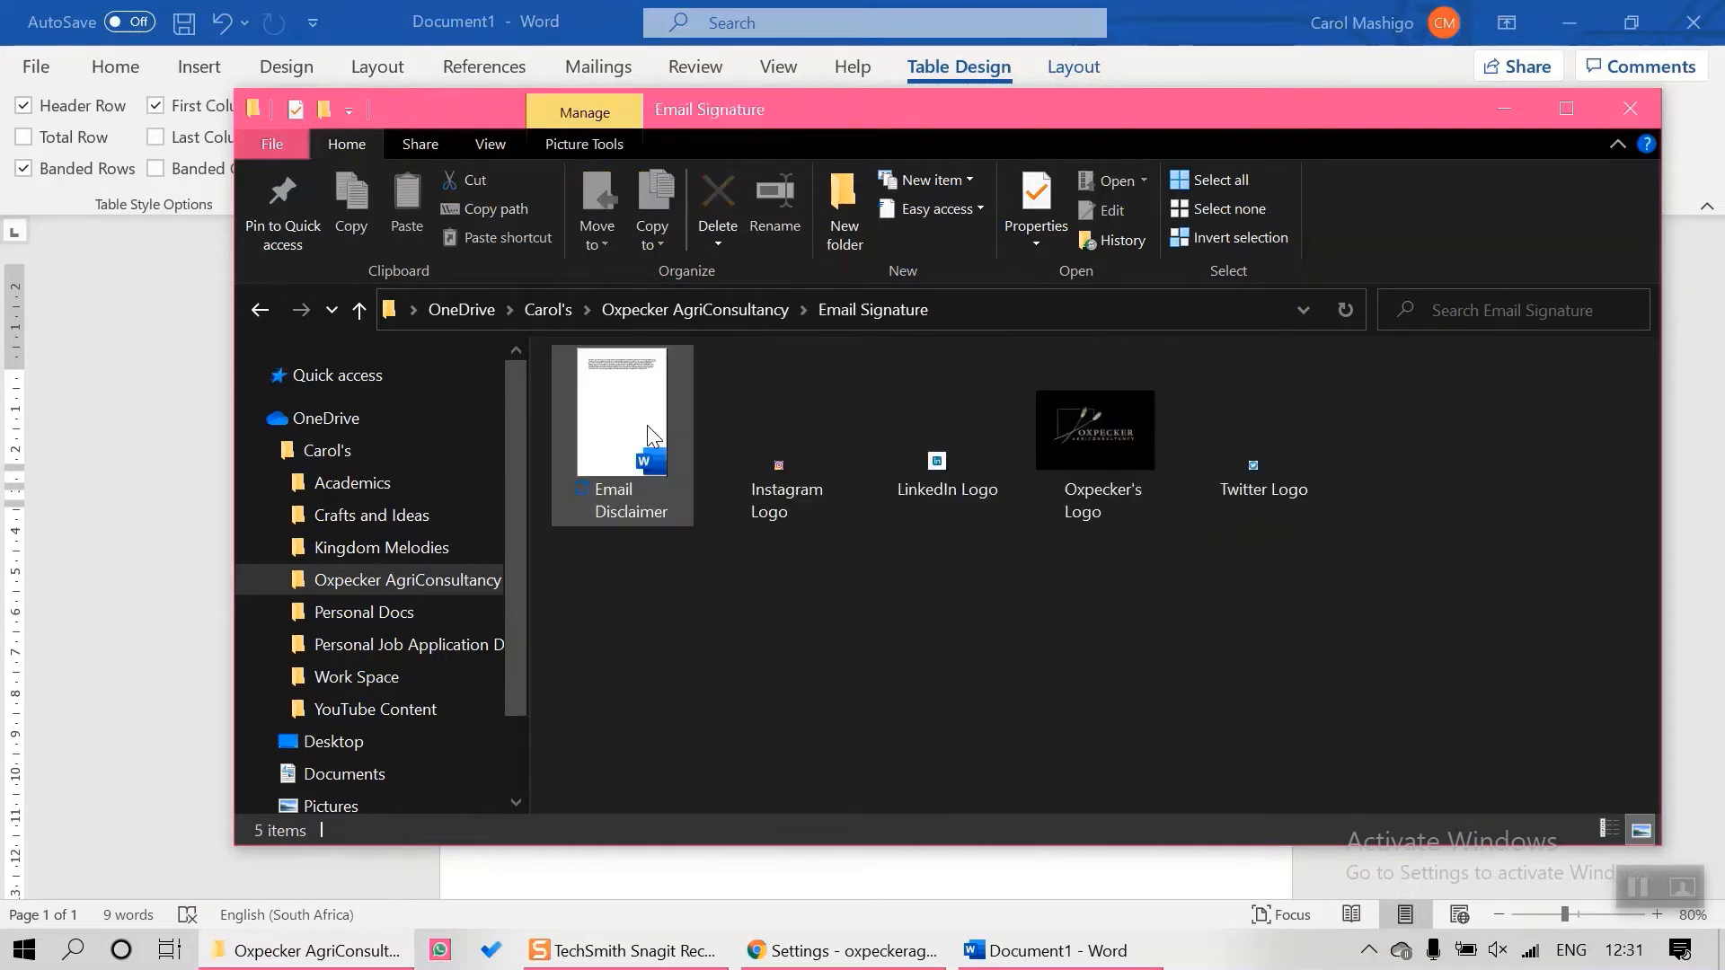
{"action": "left_click", "coordinate": [626, 420]}
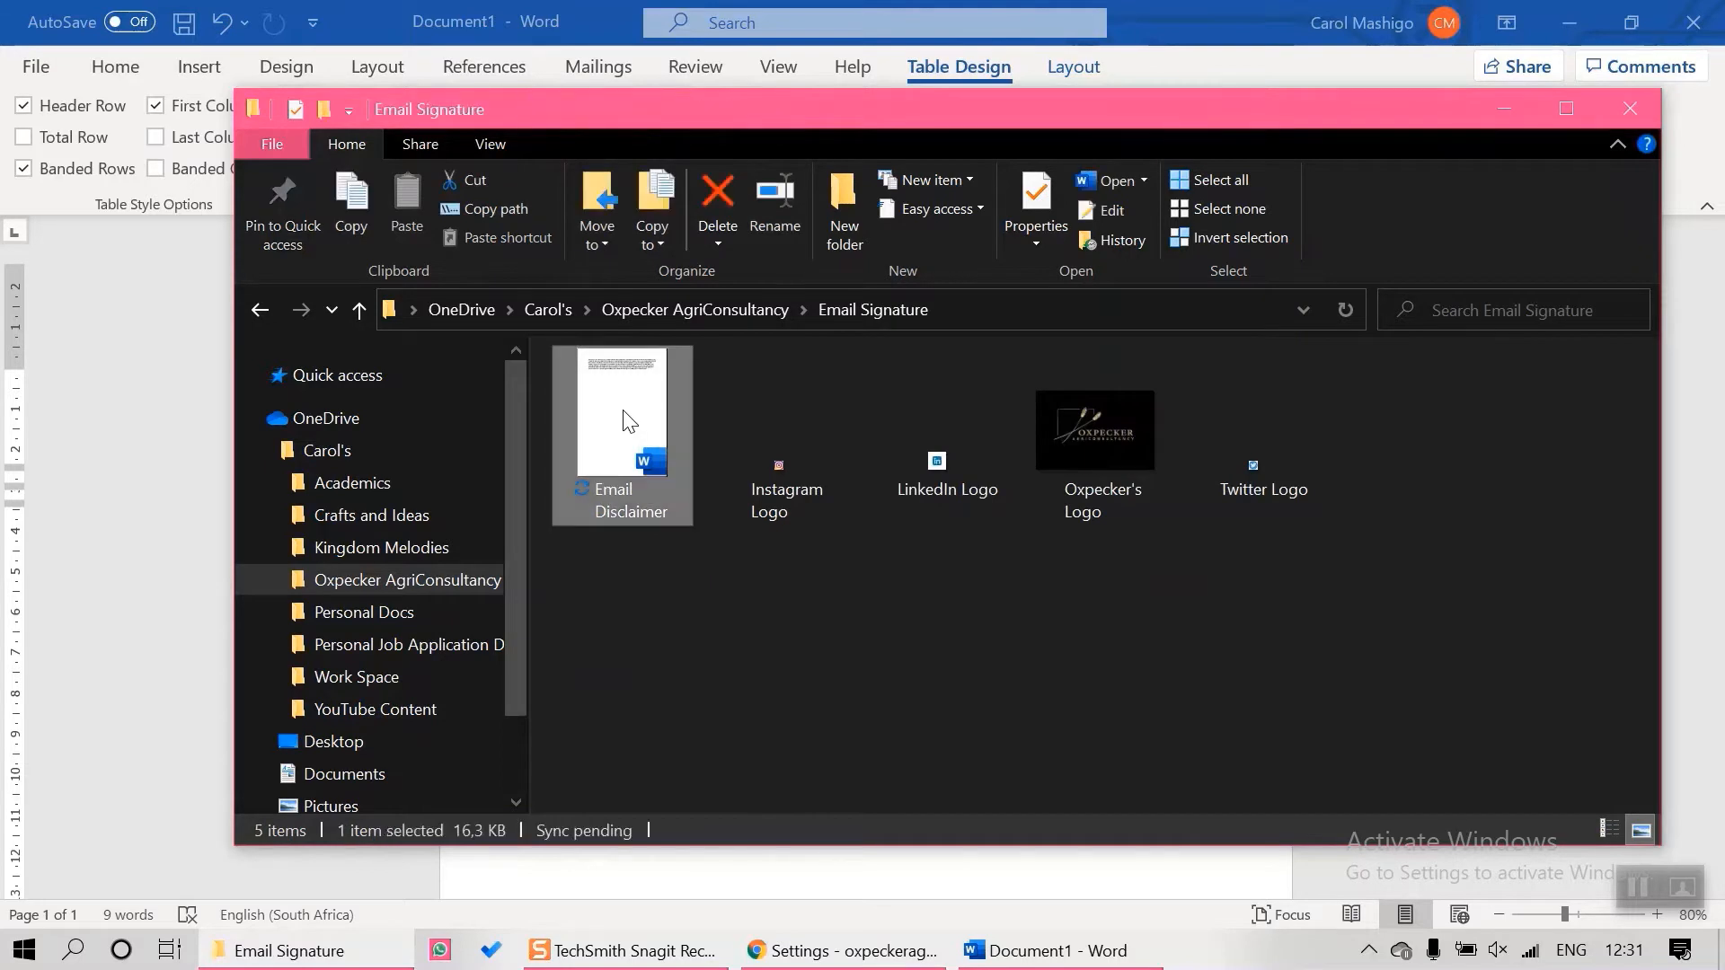
{"action": "double_click", "coordinate": [626, 421]}
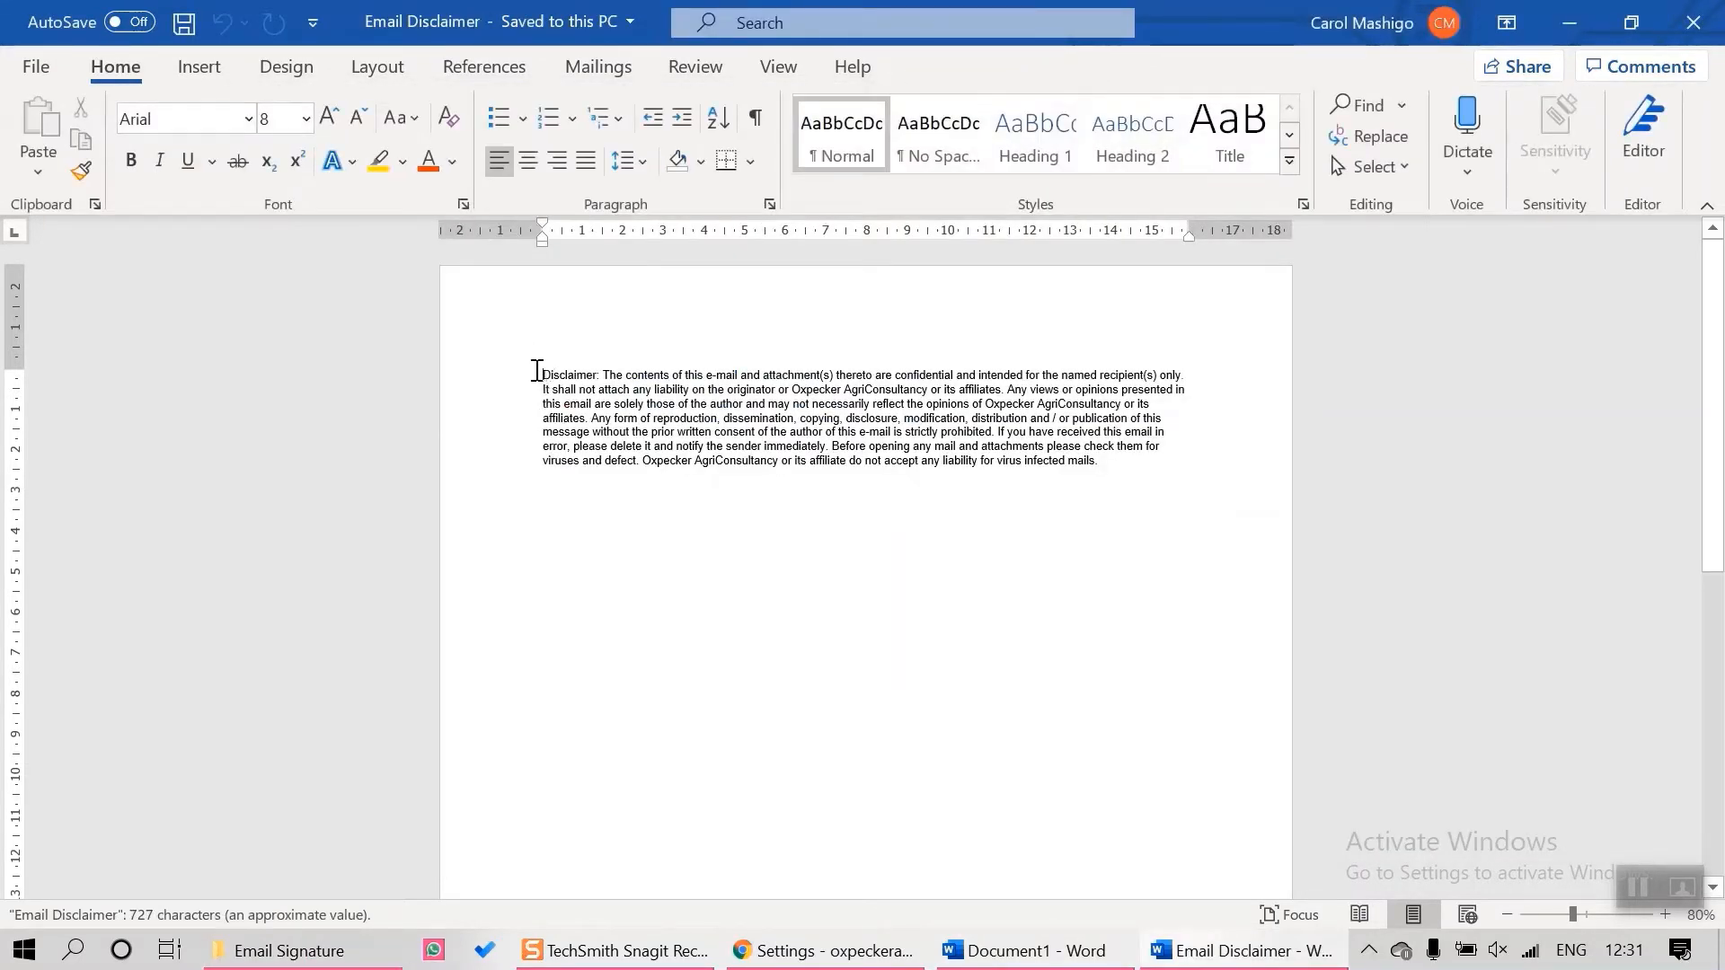
Copy all of the disclaimer text from the Email Disclaimer document
{"action": "key", "text": "ctrl+a"}
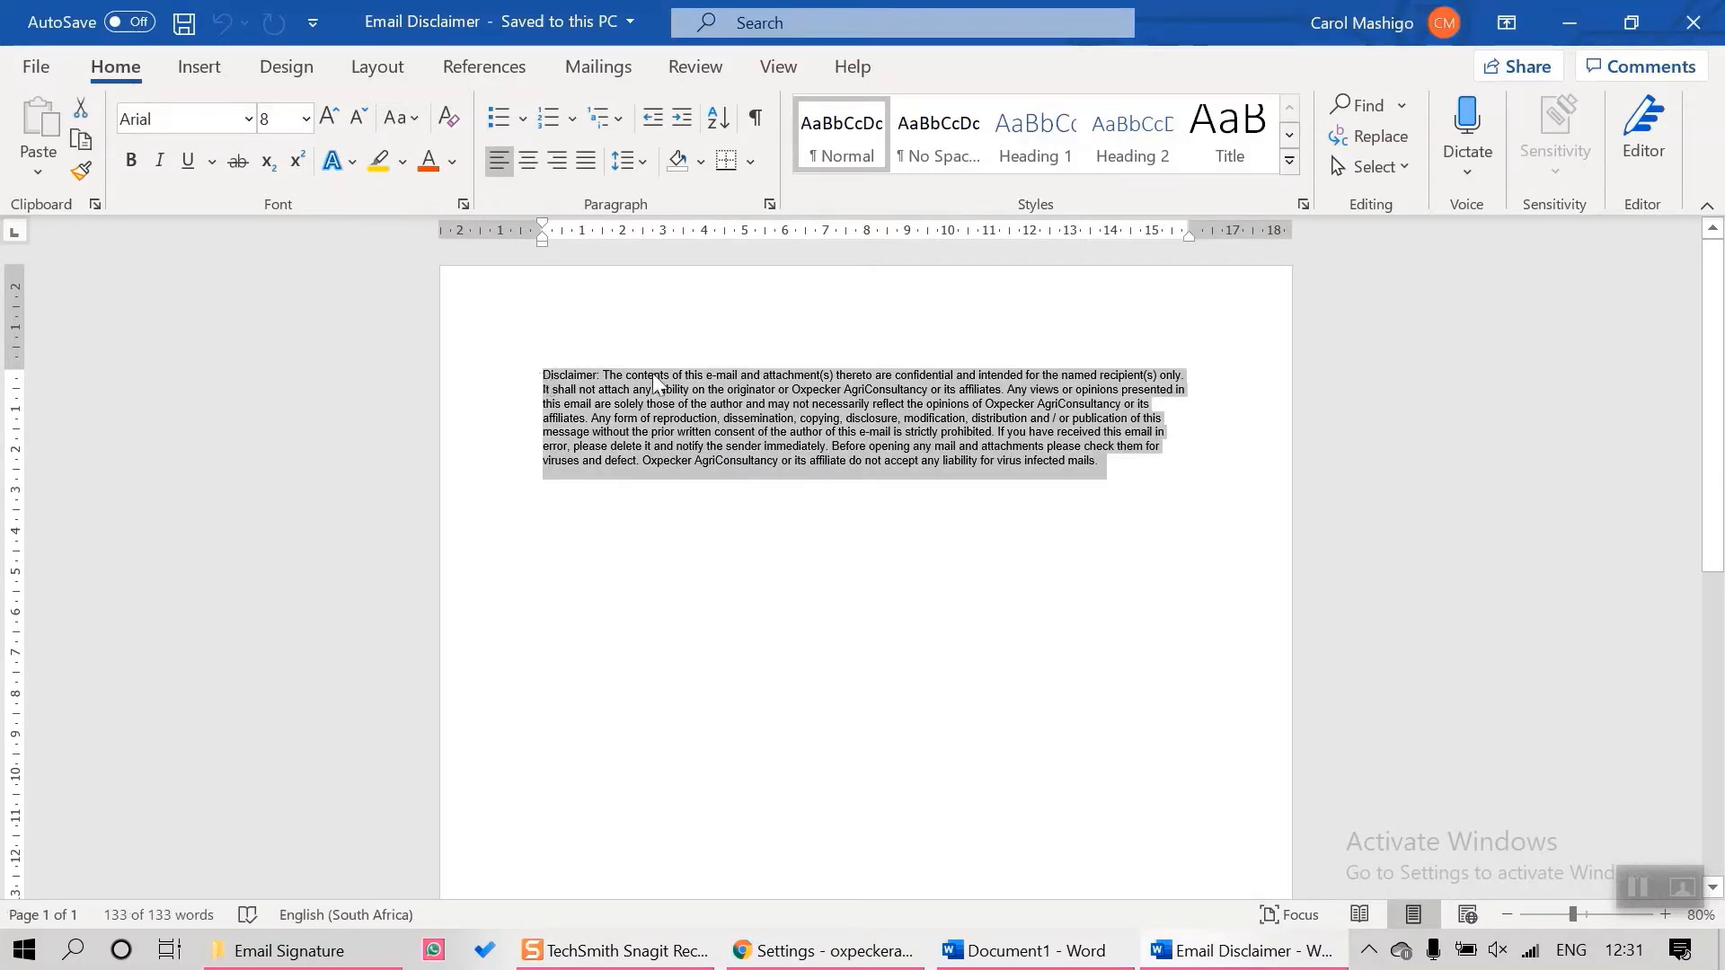
{"action": "right_click", "coordinate": [677, 379]}
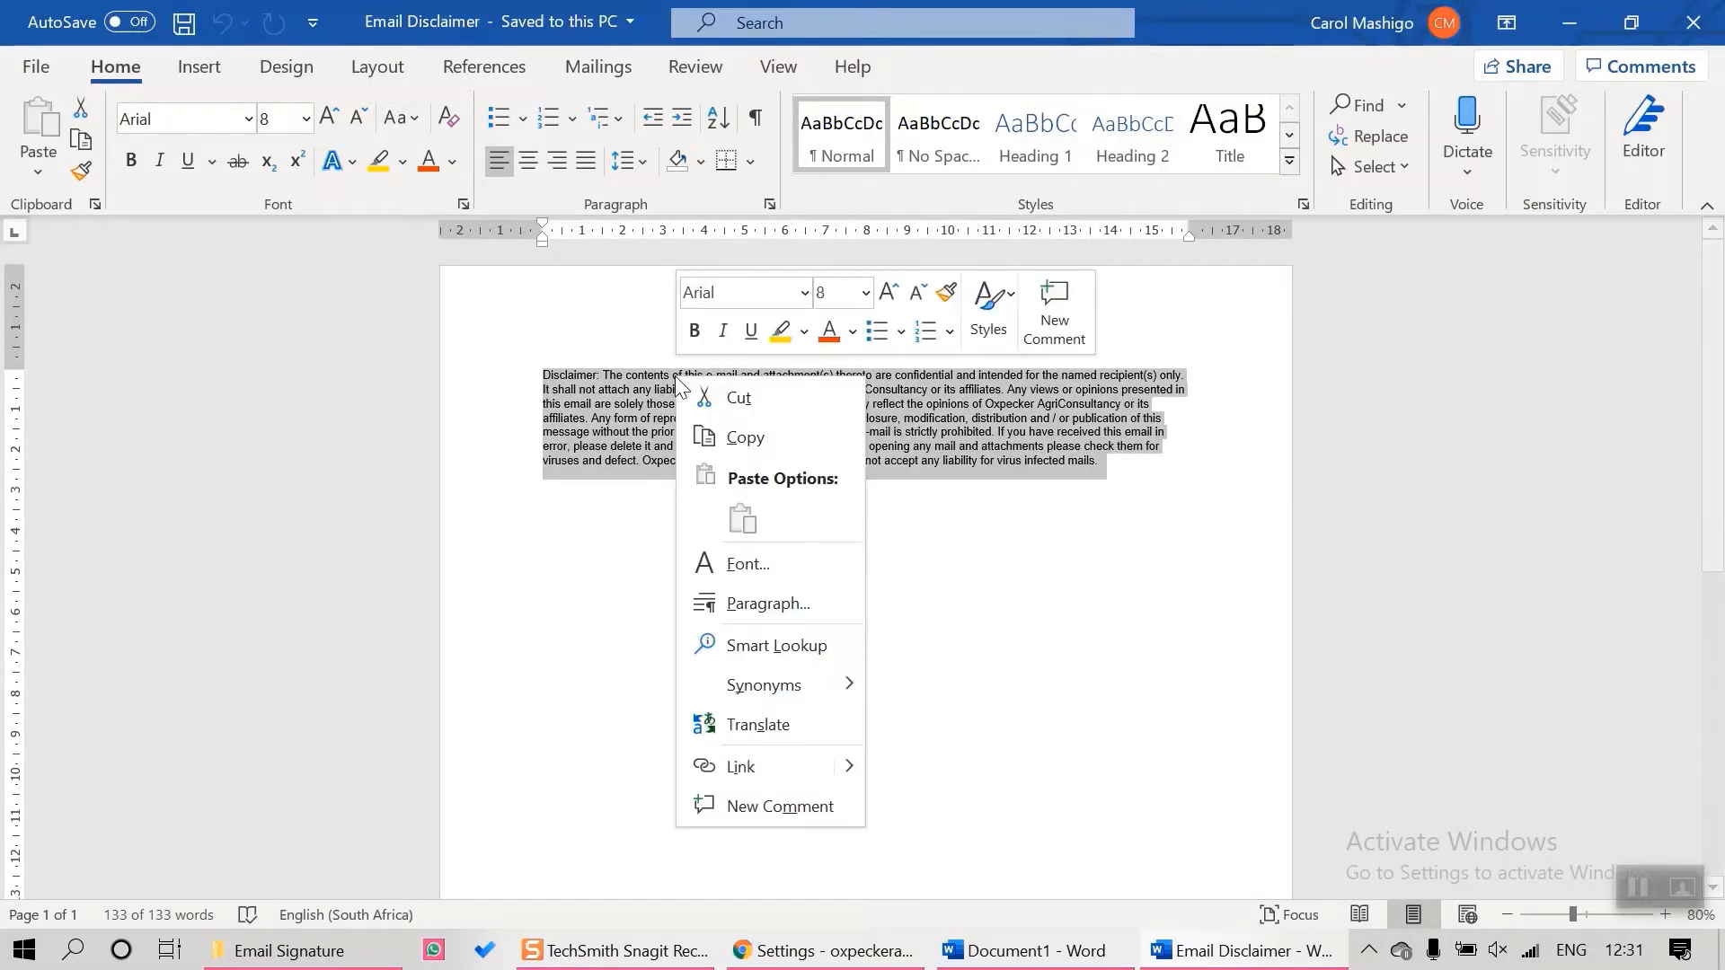
{"action": "left_click", "coordinate": [752, 445]}
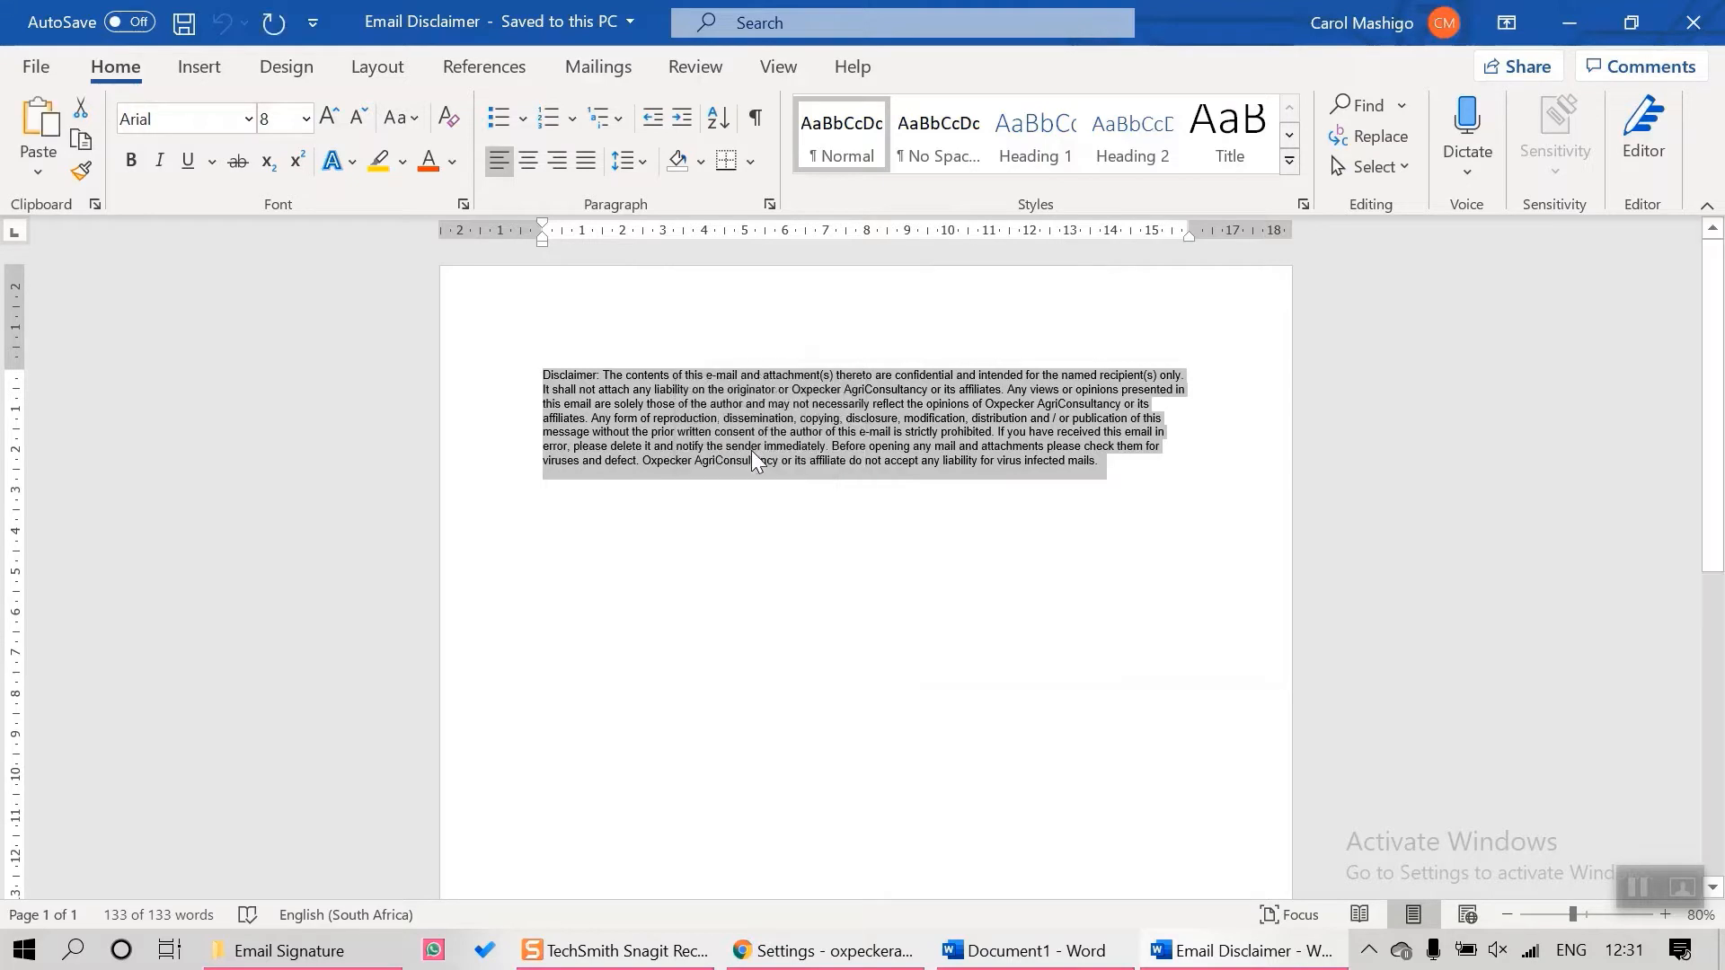
Paste the disclaimer into the table's bottom row with Keep Source Formatting, removing the extra blank line
{"action": "left_click", "coordinate": [832, 955]}
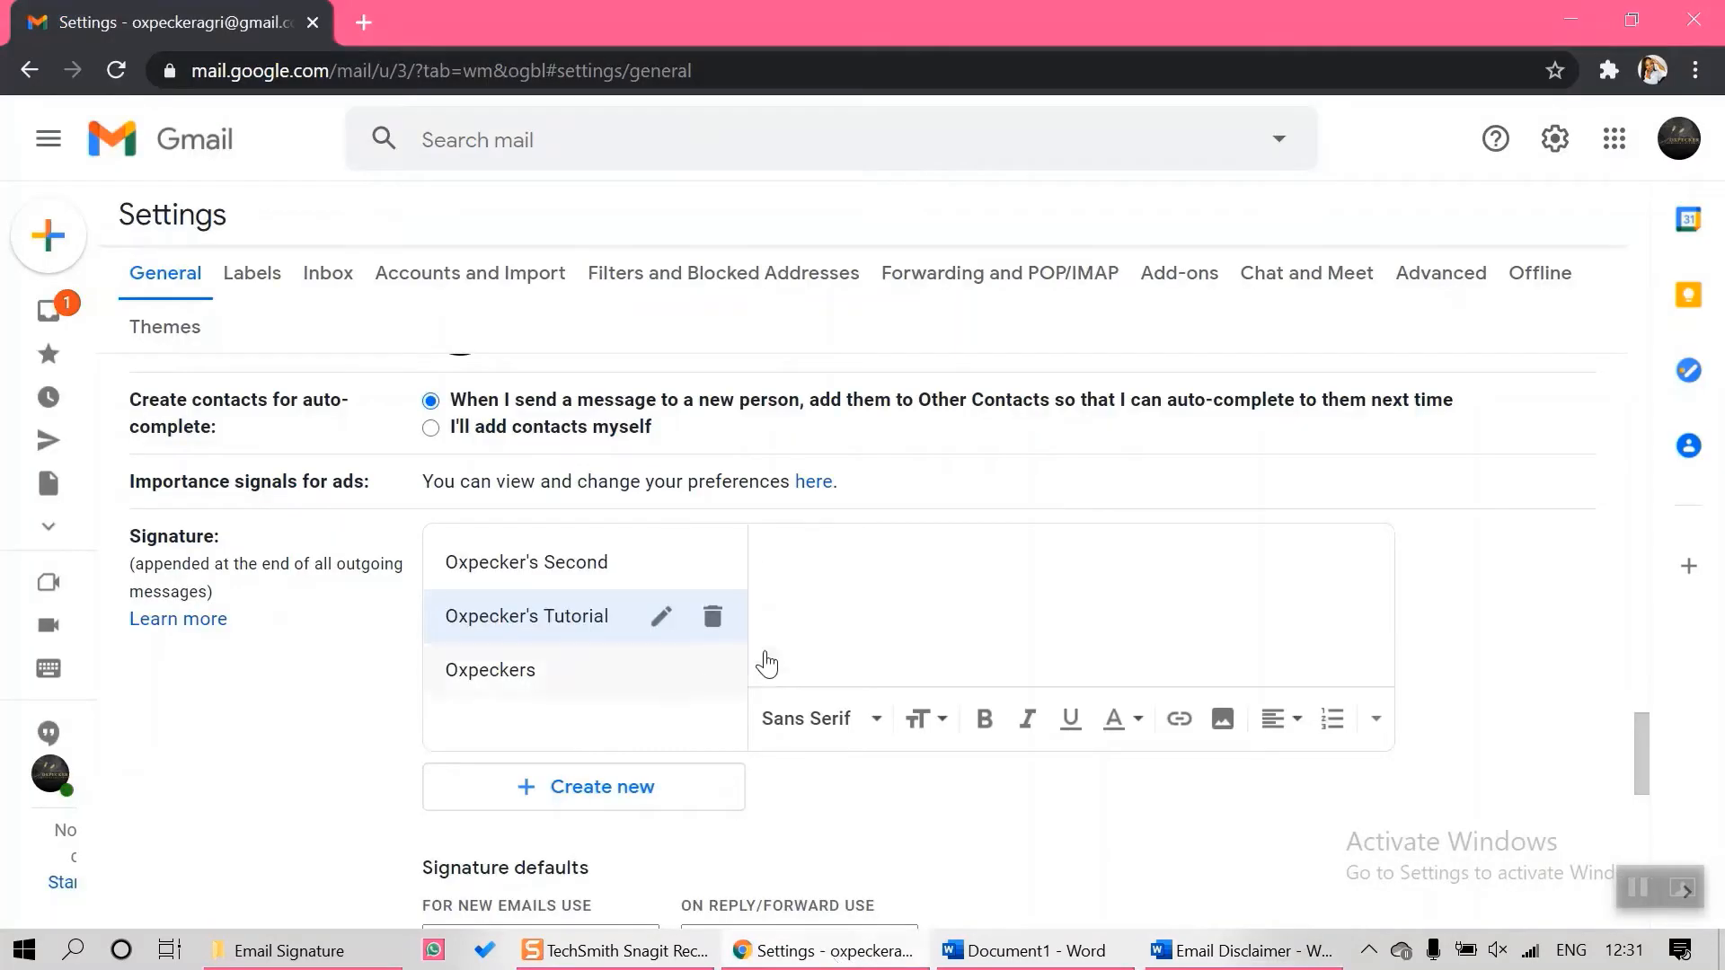
{"action": "left_click", "coordinate": [1049, 961]}
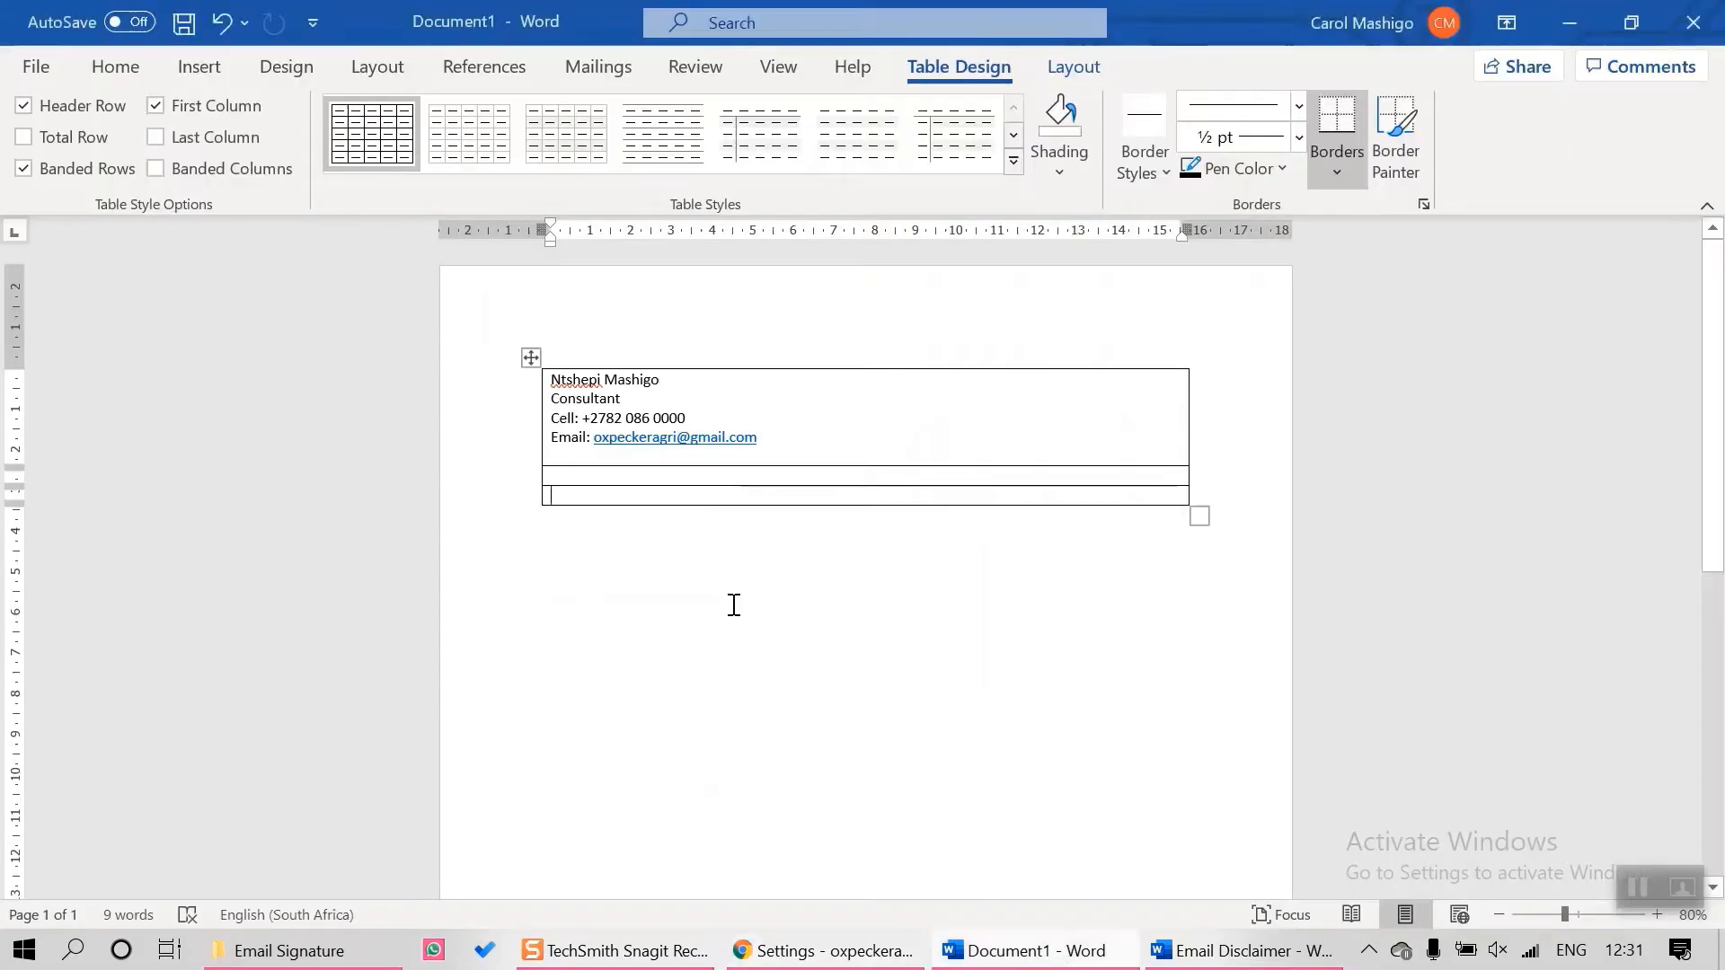
{"action": "right_click", "coordinate": [563, 497]}
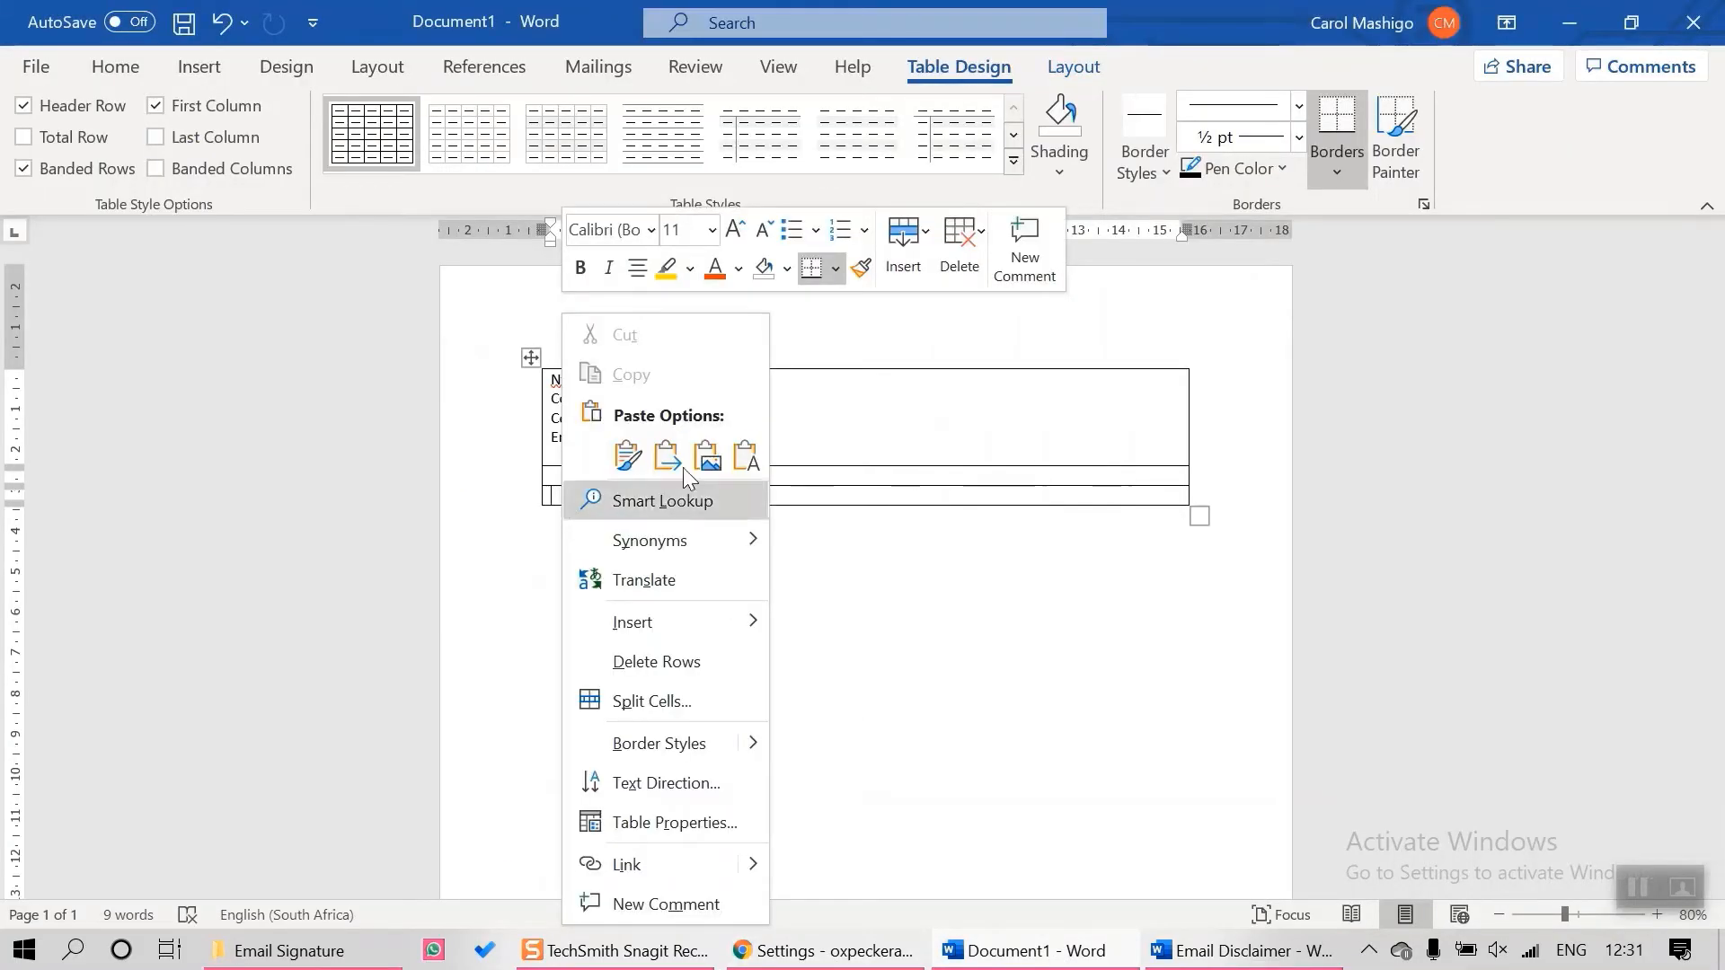
{"action": "left_click", "coordinate": [743, 456]}
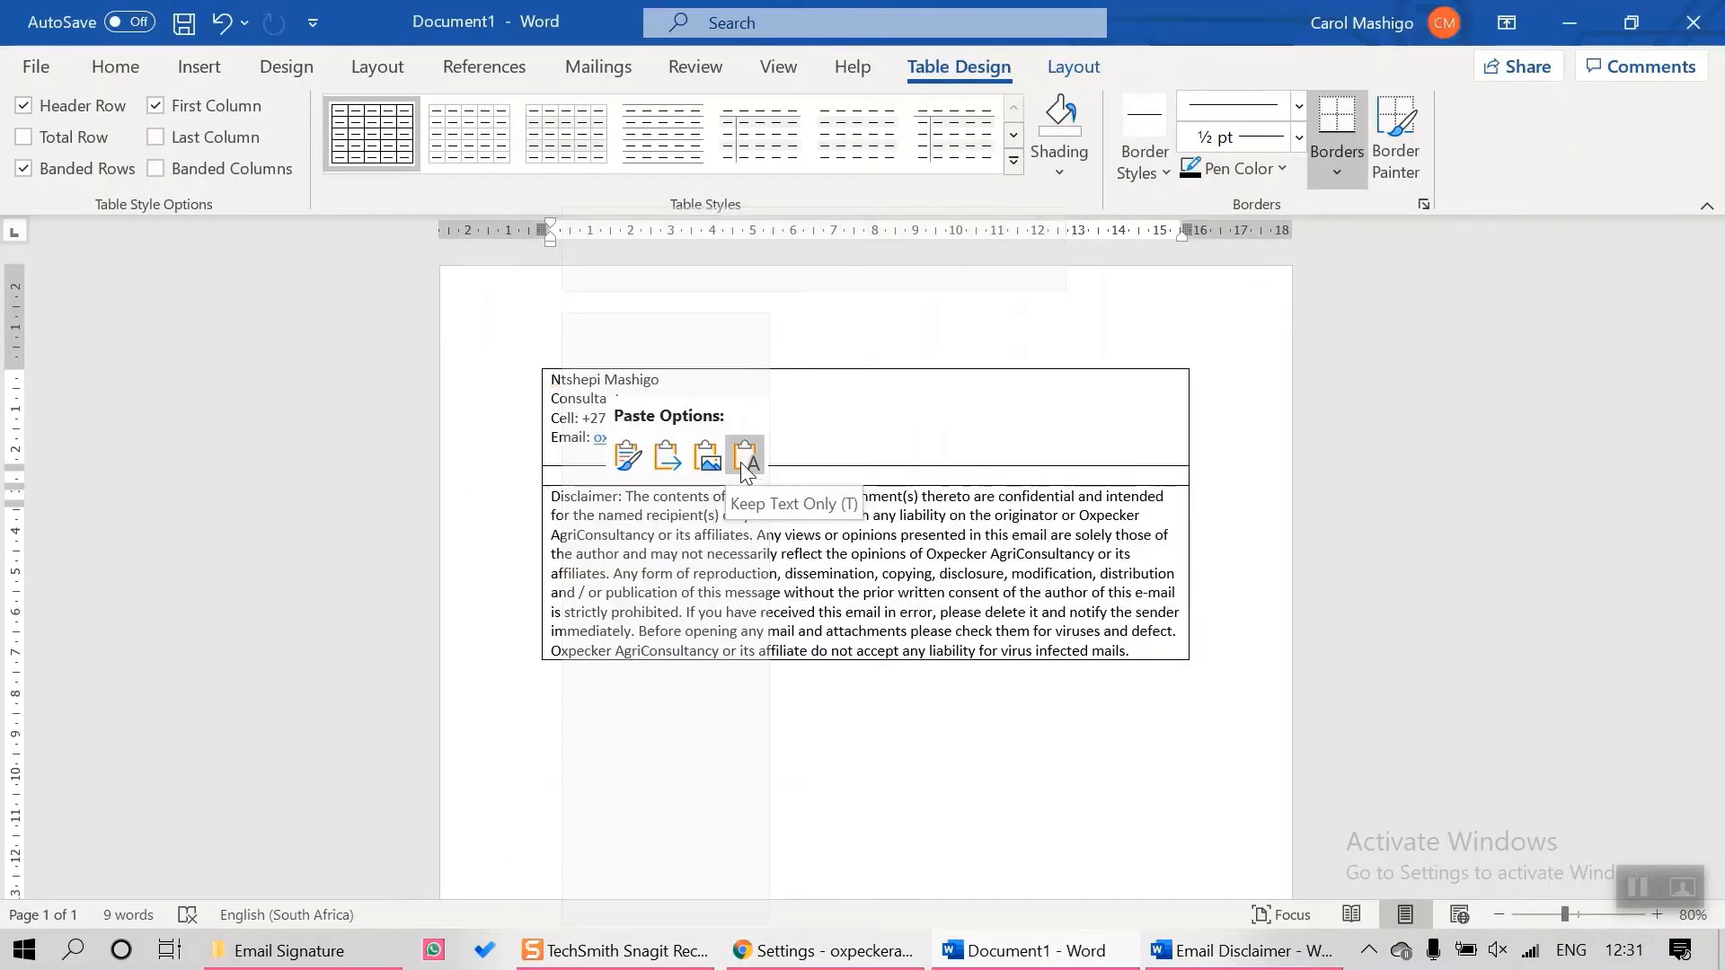
{"action": "left_click", "coordinate": [629, 456]}
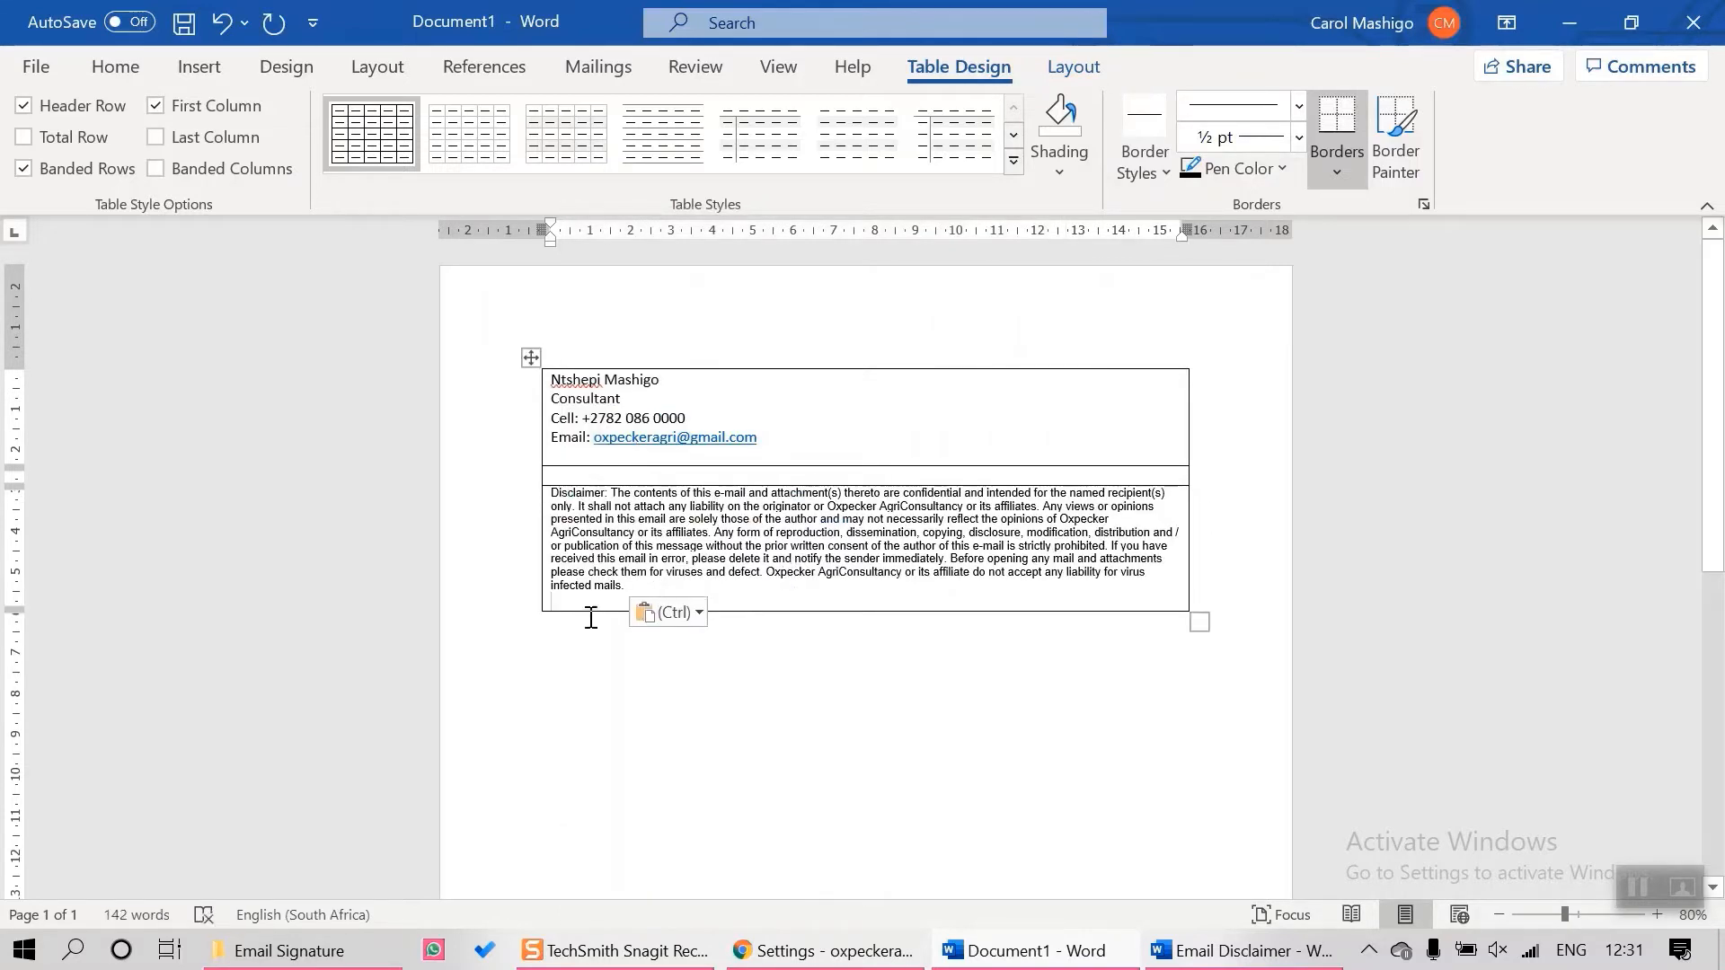
{"action": "key", "text": "BackSpace"}
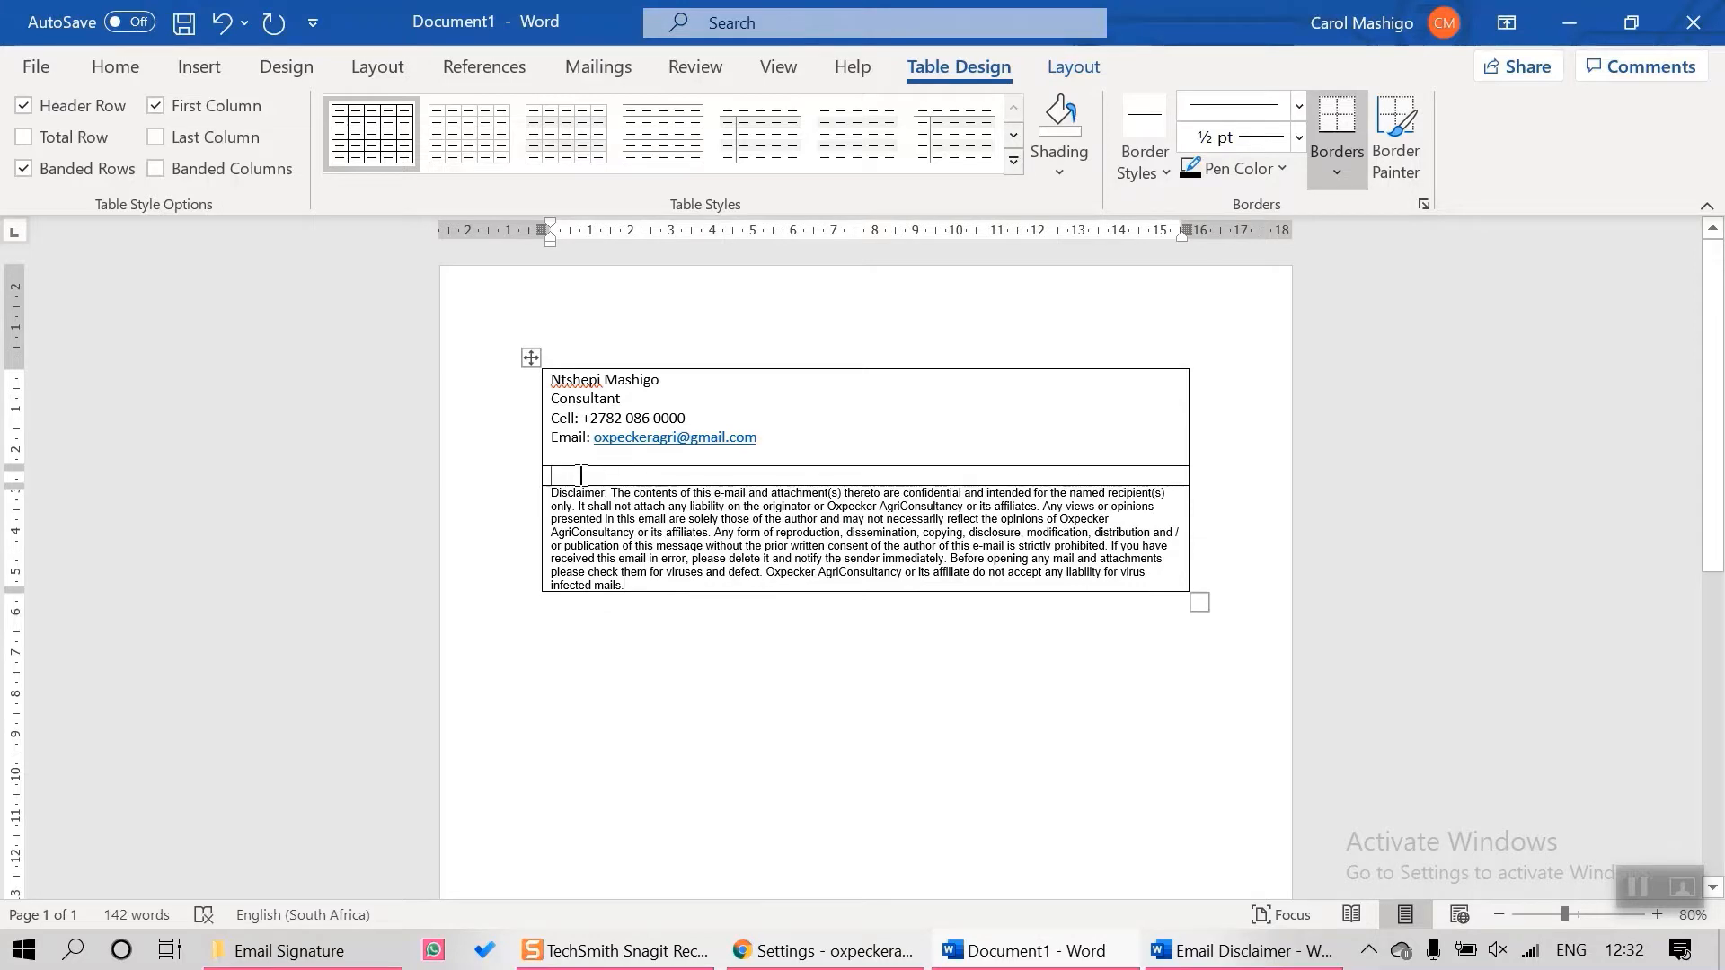
{"action": "right_click", "coordinate": [582, 474]}
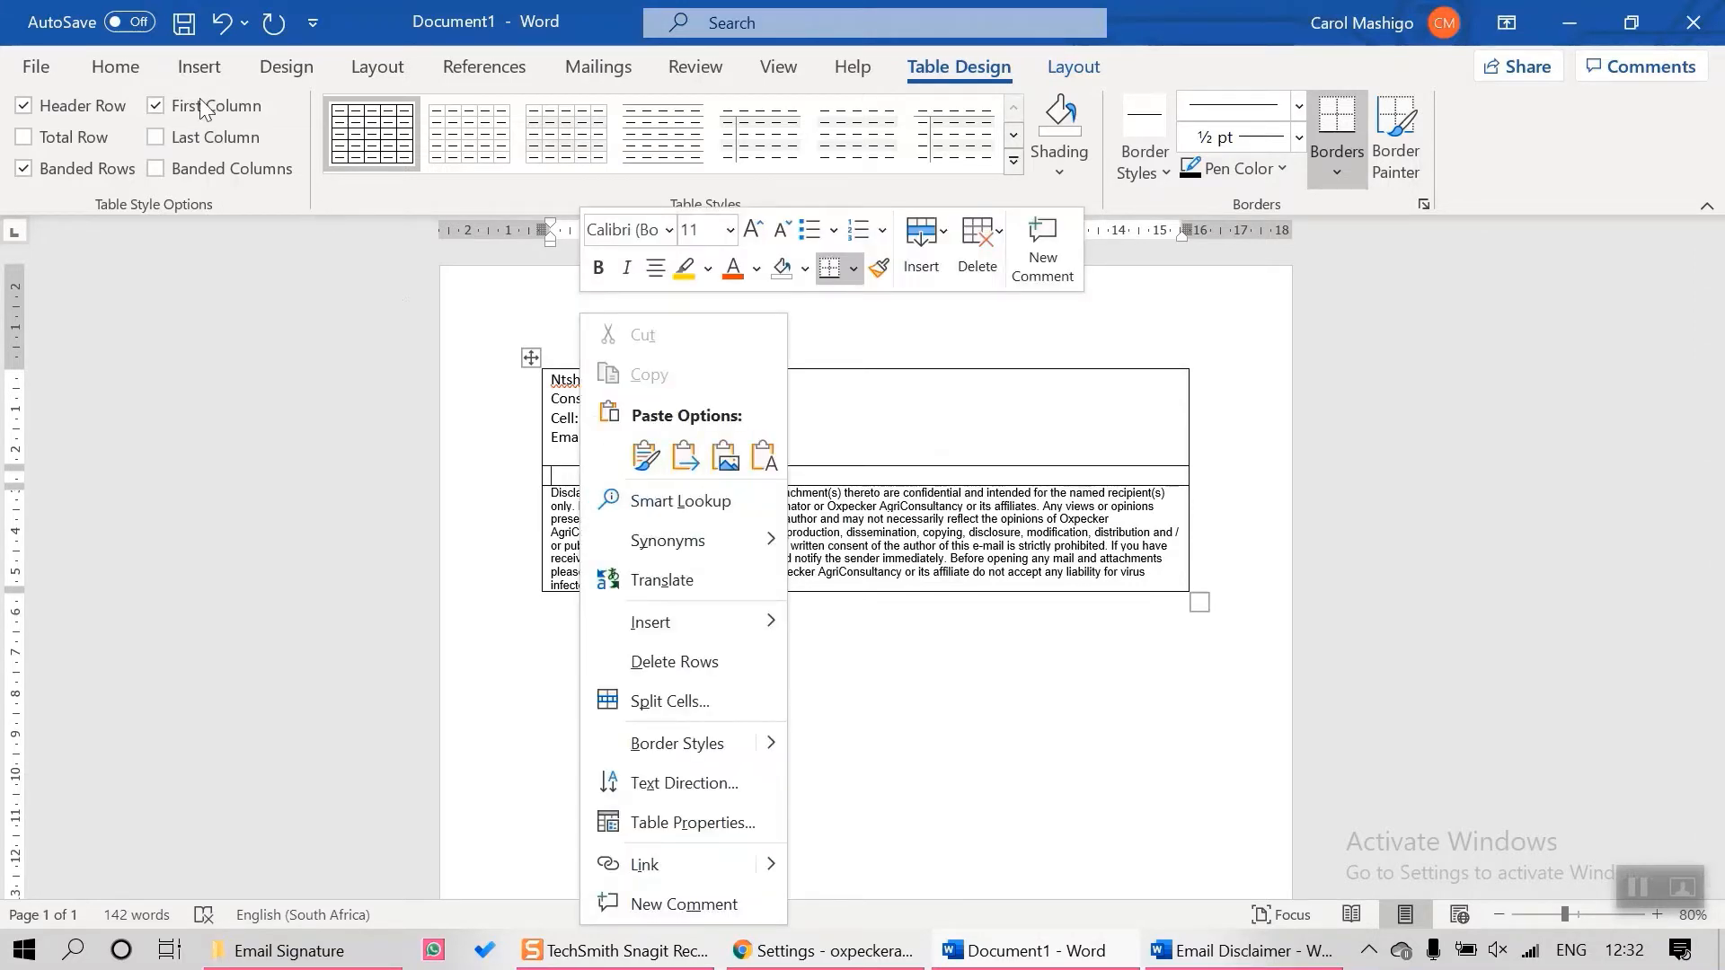
Insert Oxpecker's Logo from the Email Signature folder into the middle row, resized to about 4.03 × 6.05 cm
{"action": "left_click", "coordinate": [202, 64]}
{"action": "left_click", "coordinate": [272, 158]}
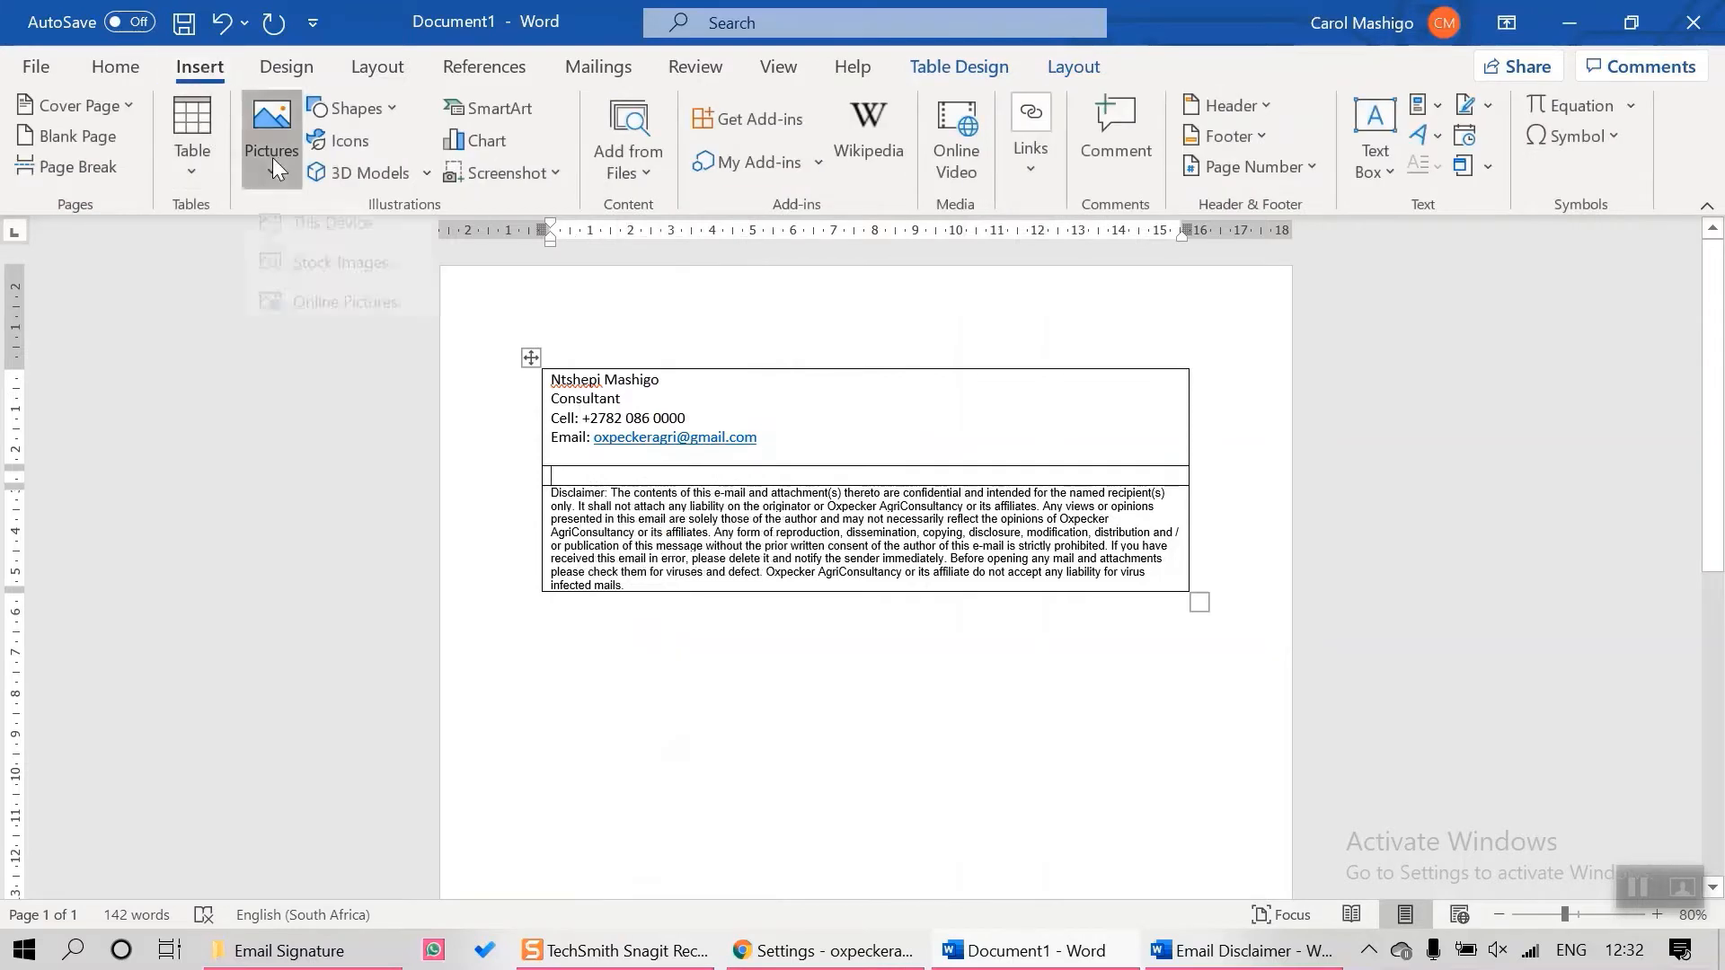
{"action": "left_click", "coordinate": [335, 253]}
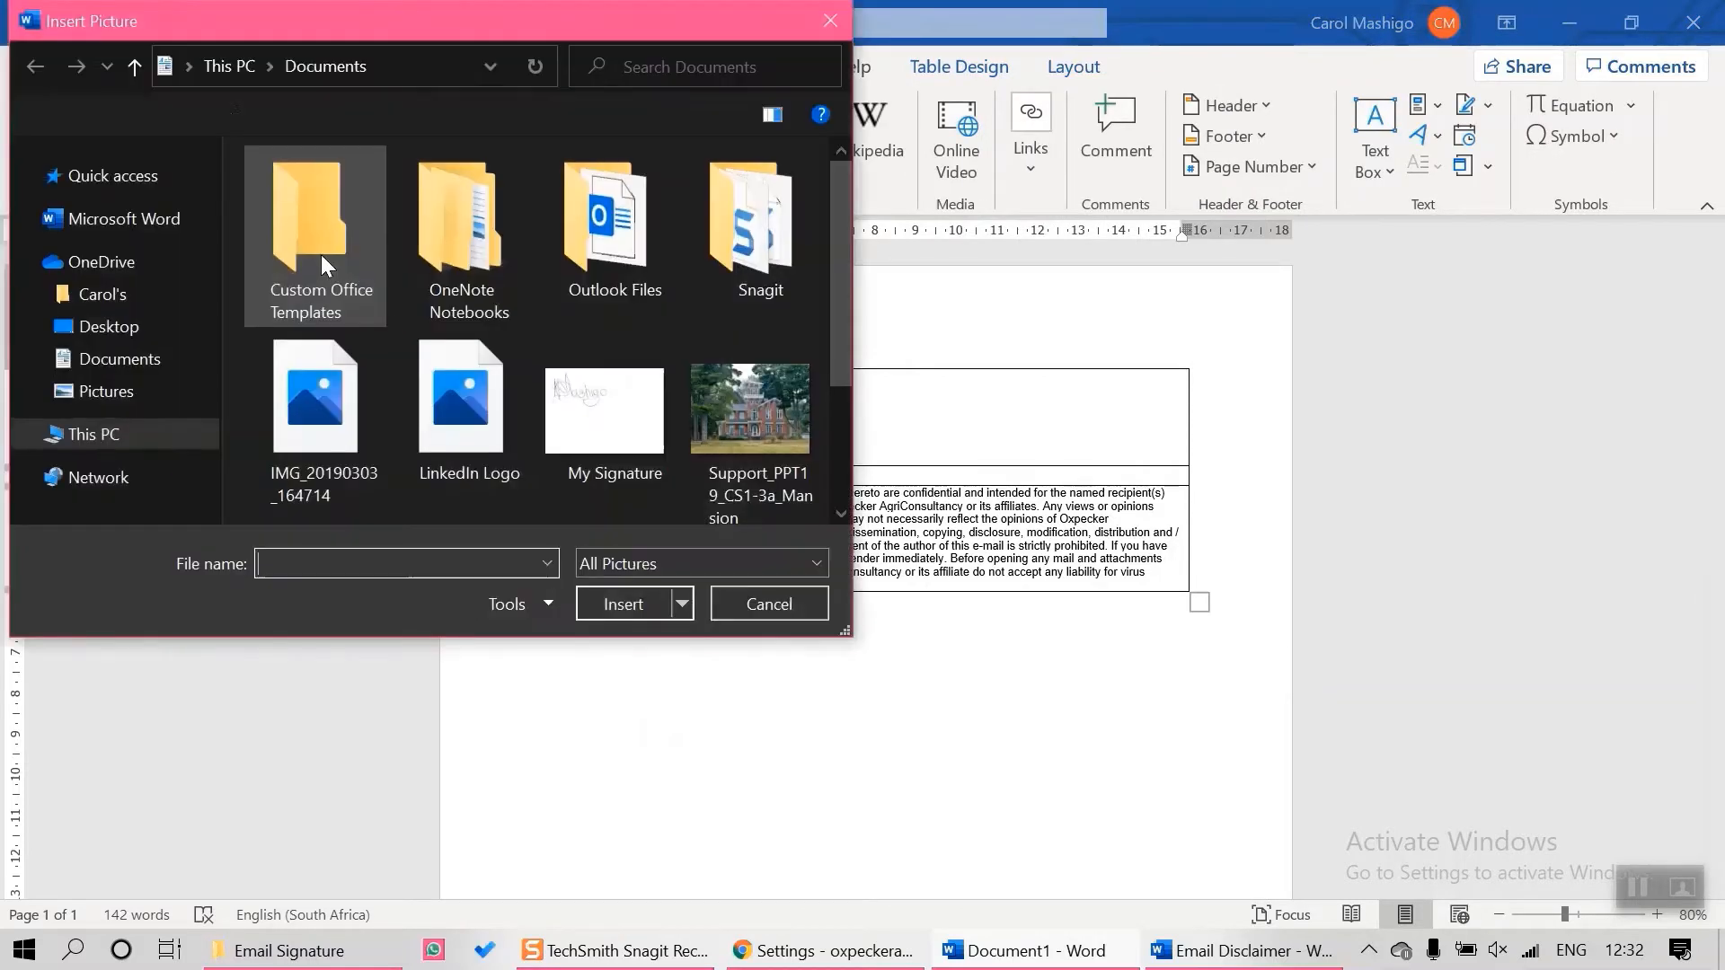
{"action": "left_click", "coordinate": [115, 294]}
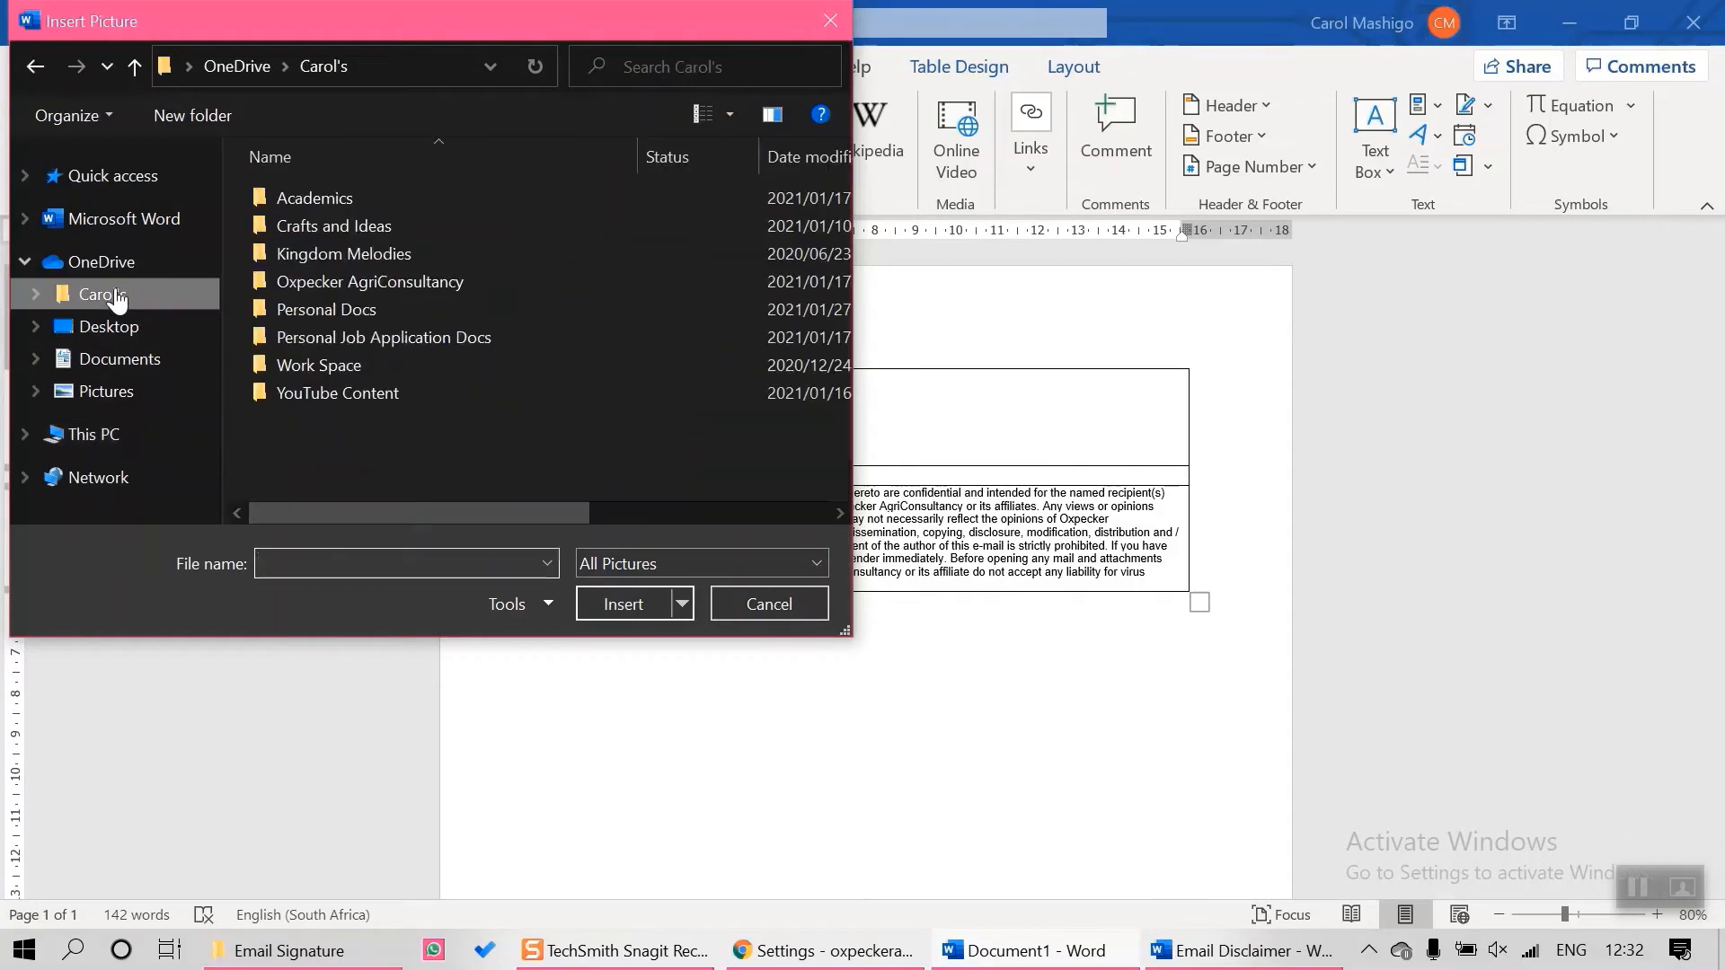
{"action": "double_click", "coordinate": [403, 286]}
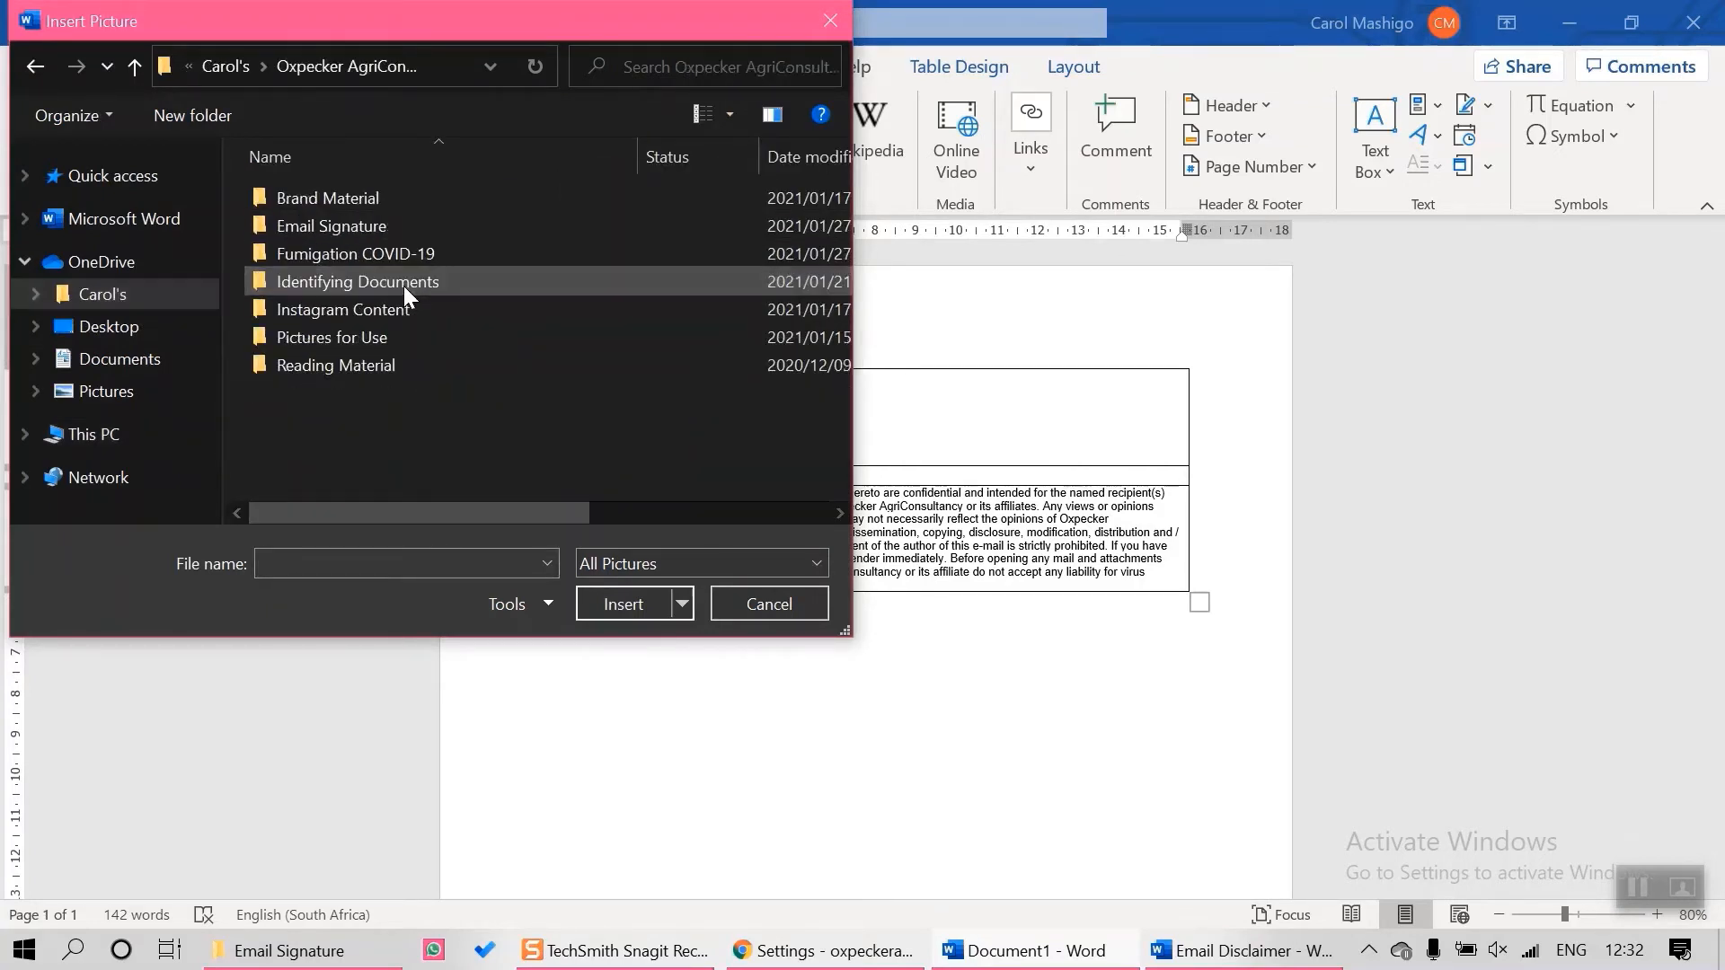
{"action": "double_click", "coordinate": [406, 229]}
{"action": "left_click", "coordinate": [611, 230]}
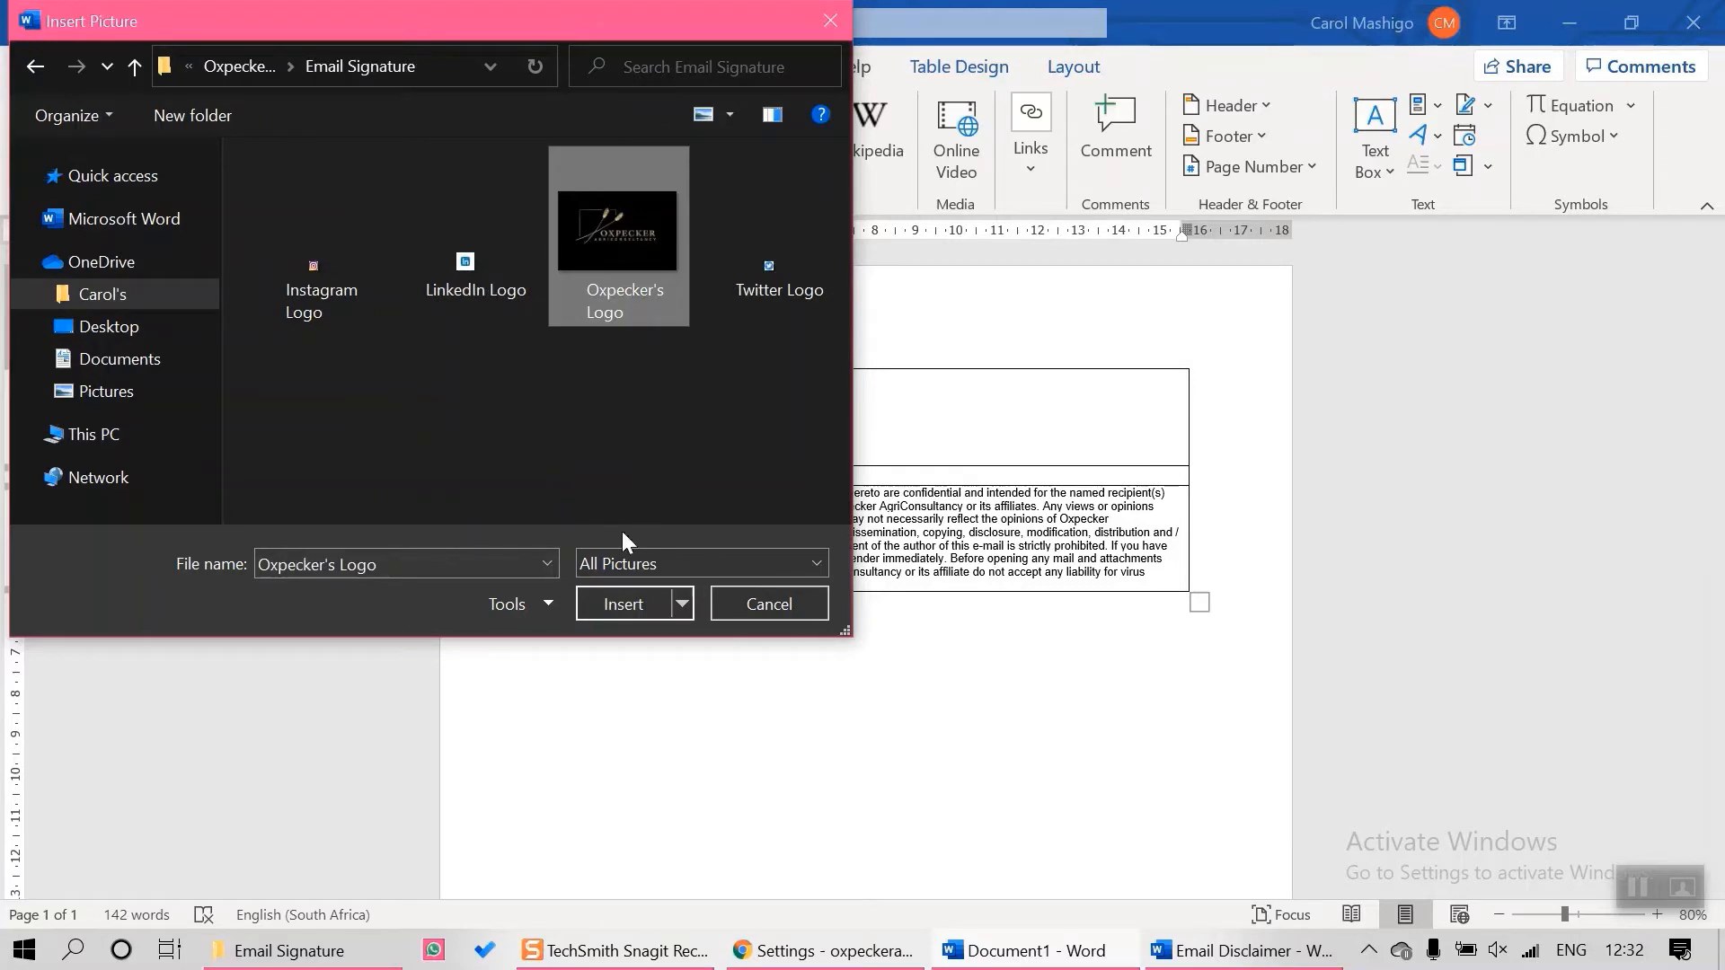
{"action": "left_click", "coordinate": [622, 606]}
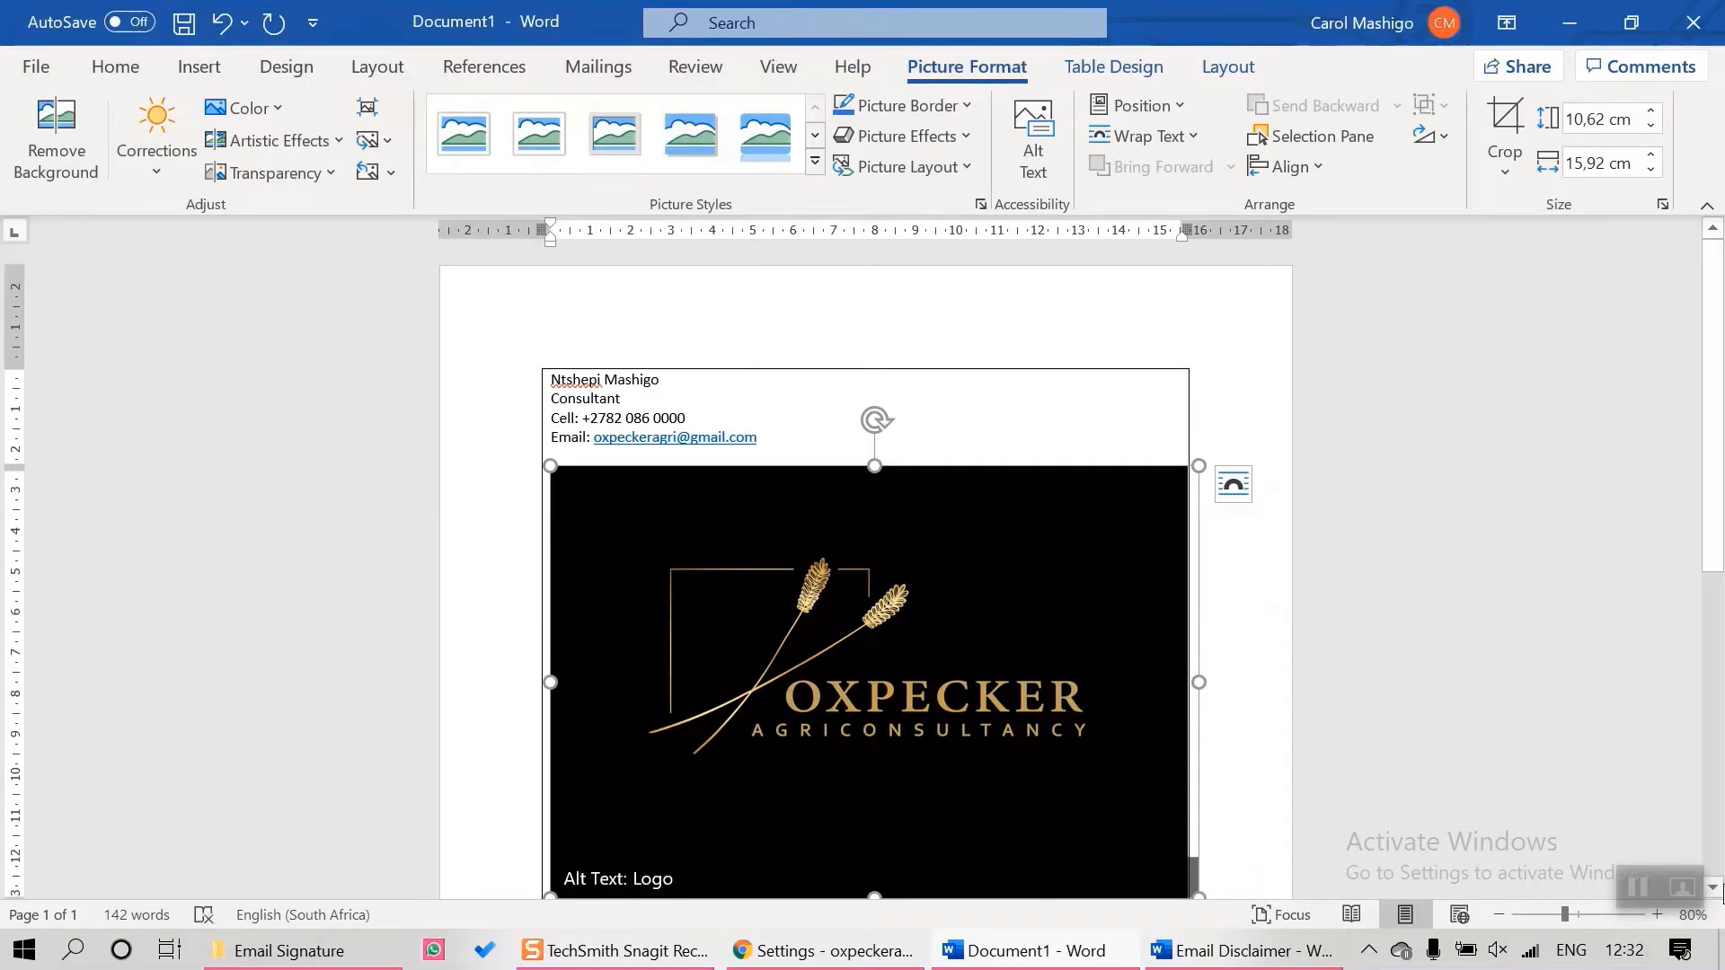
{"action": "scroll", "coordinate": [1721, 888], "scroll_direction": "down", "scroll_amount": 3}
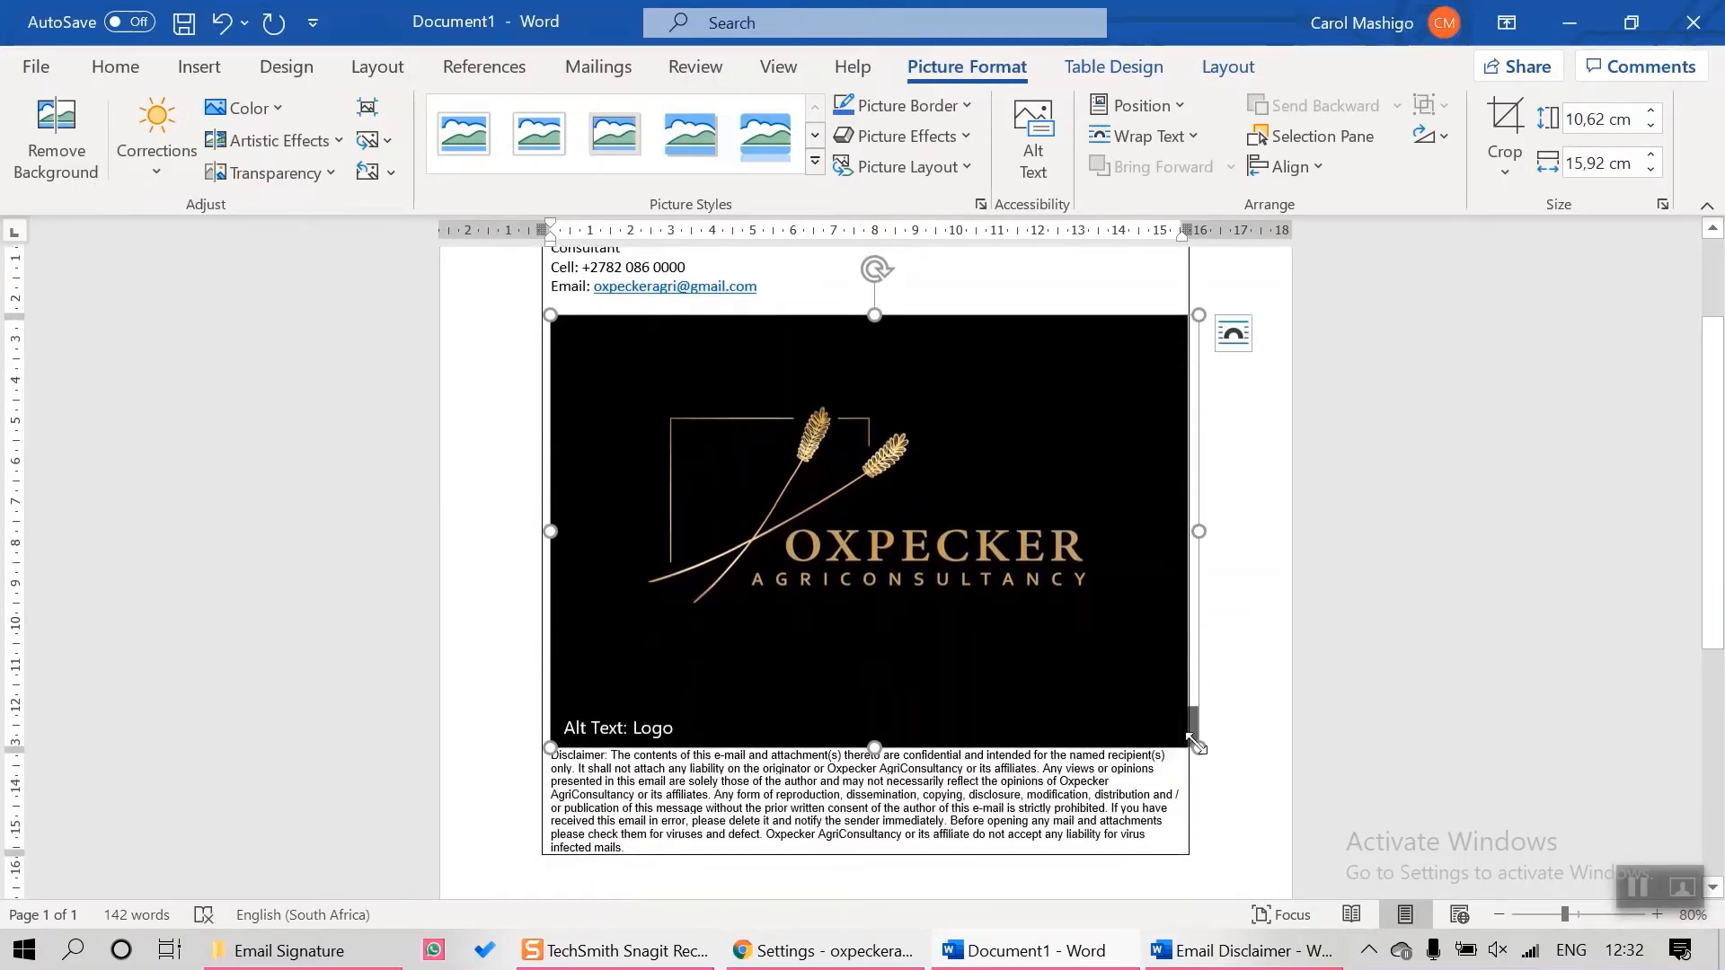
{"action": "left_click_drag", "start_coordinate": [1200, 750], "coordinate": [797, 443]}
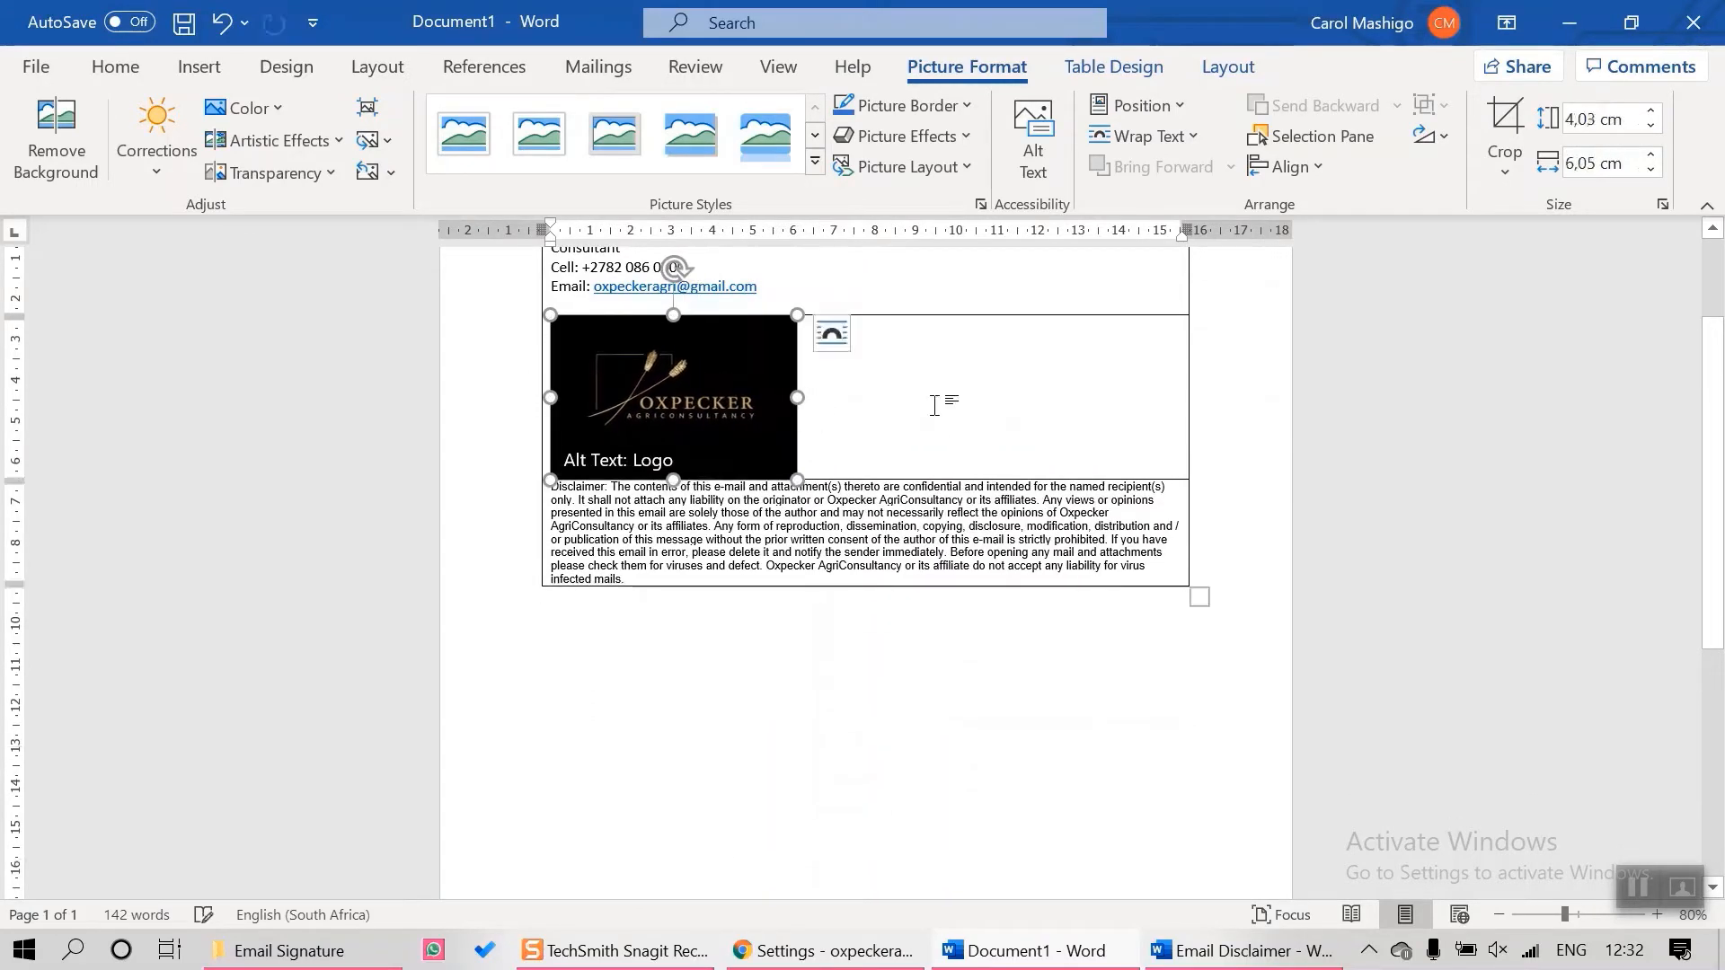
Apply No Border to the whole signature table, then copy the entire table
{"action": "left_click", "coordinate": [935, 406]}
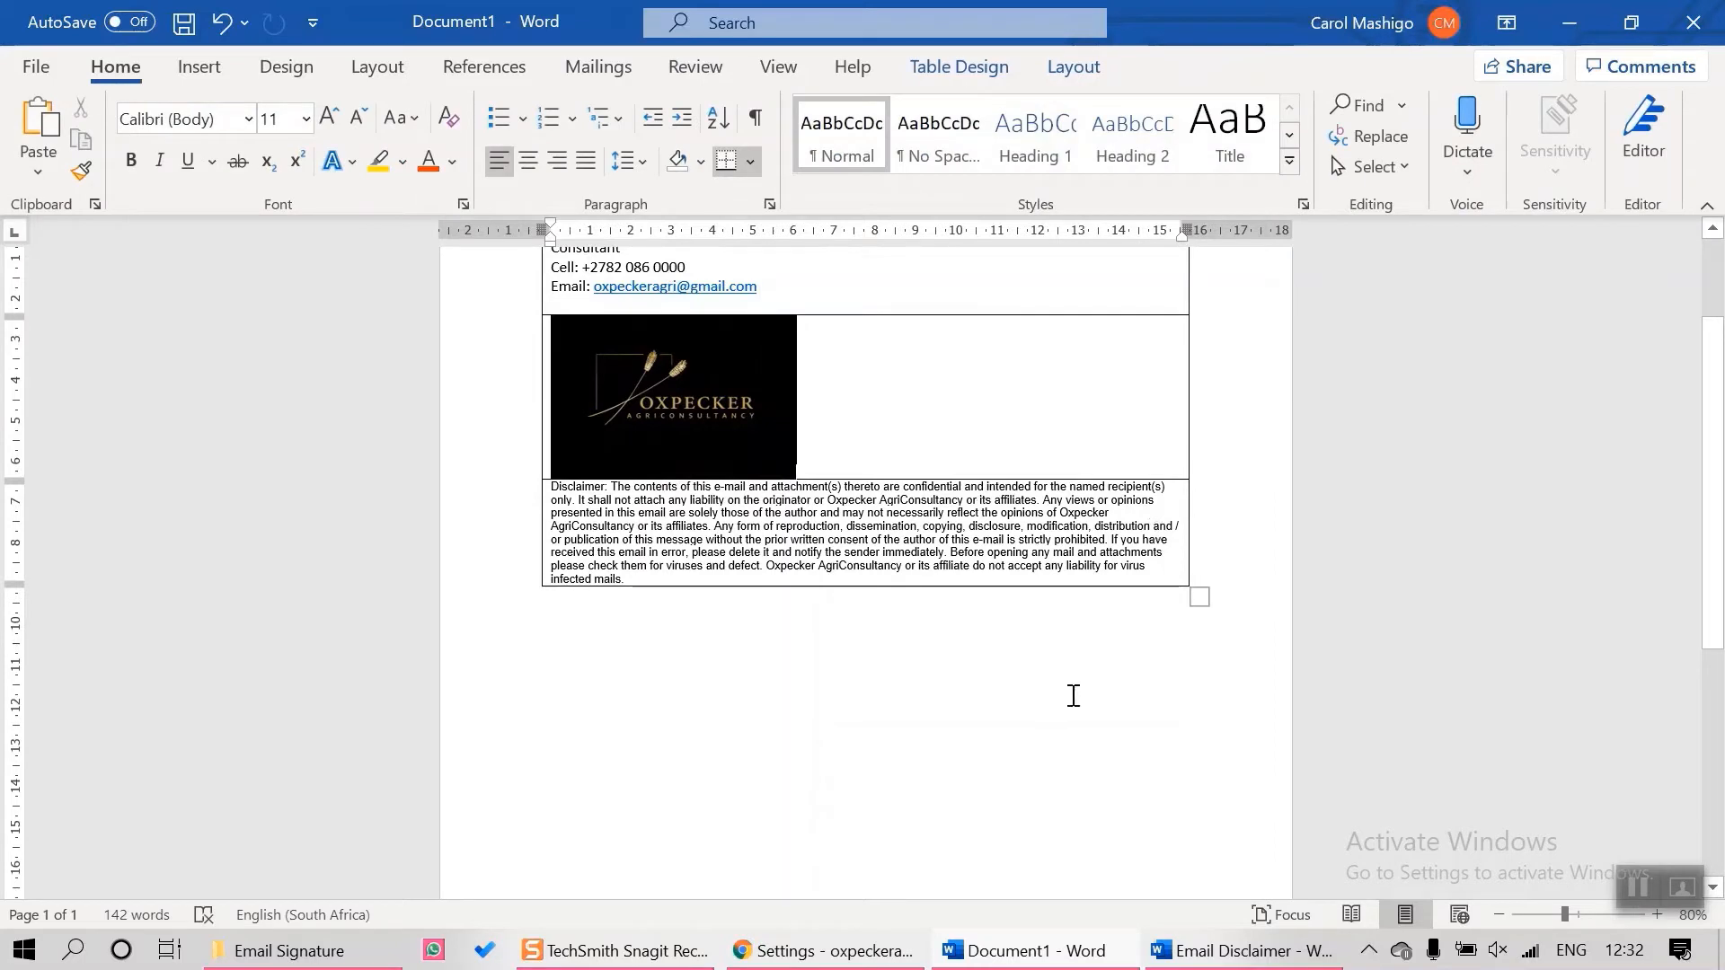
{"action": "left_click", "coordinate": [1048, 715]}
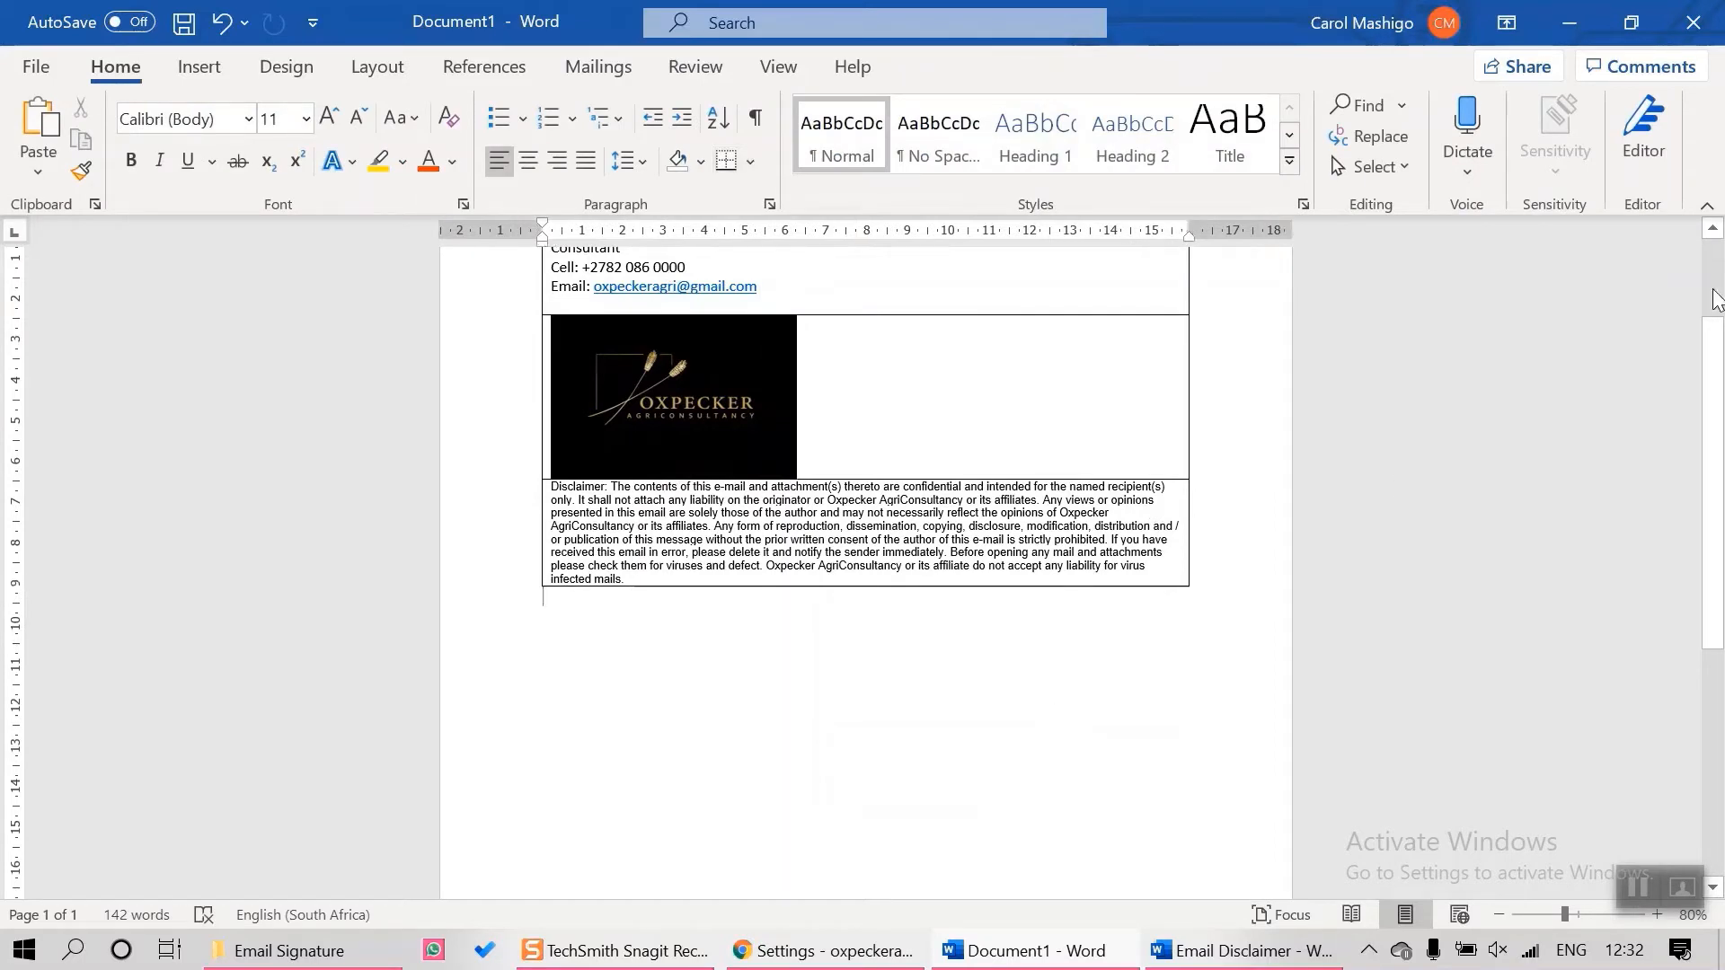
{"action": "left_click", "coordinate": [1714, 230]}
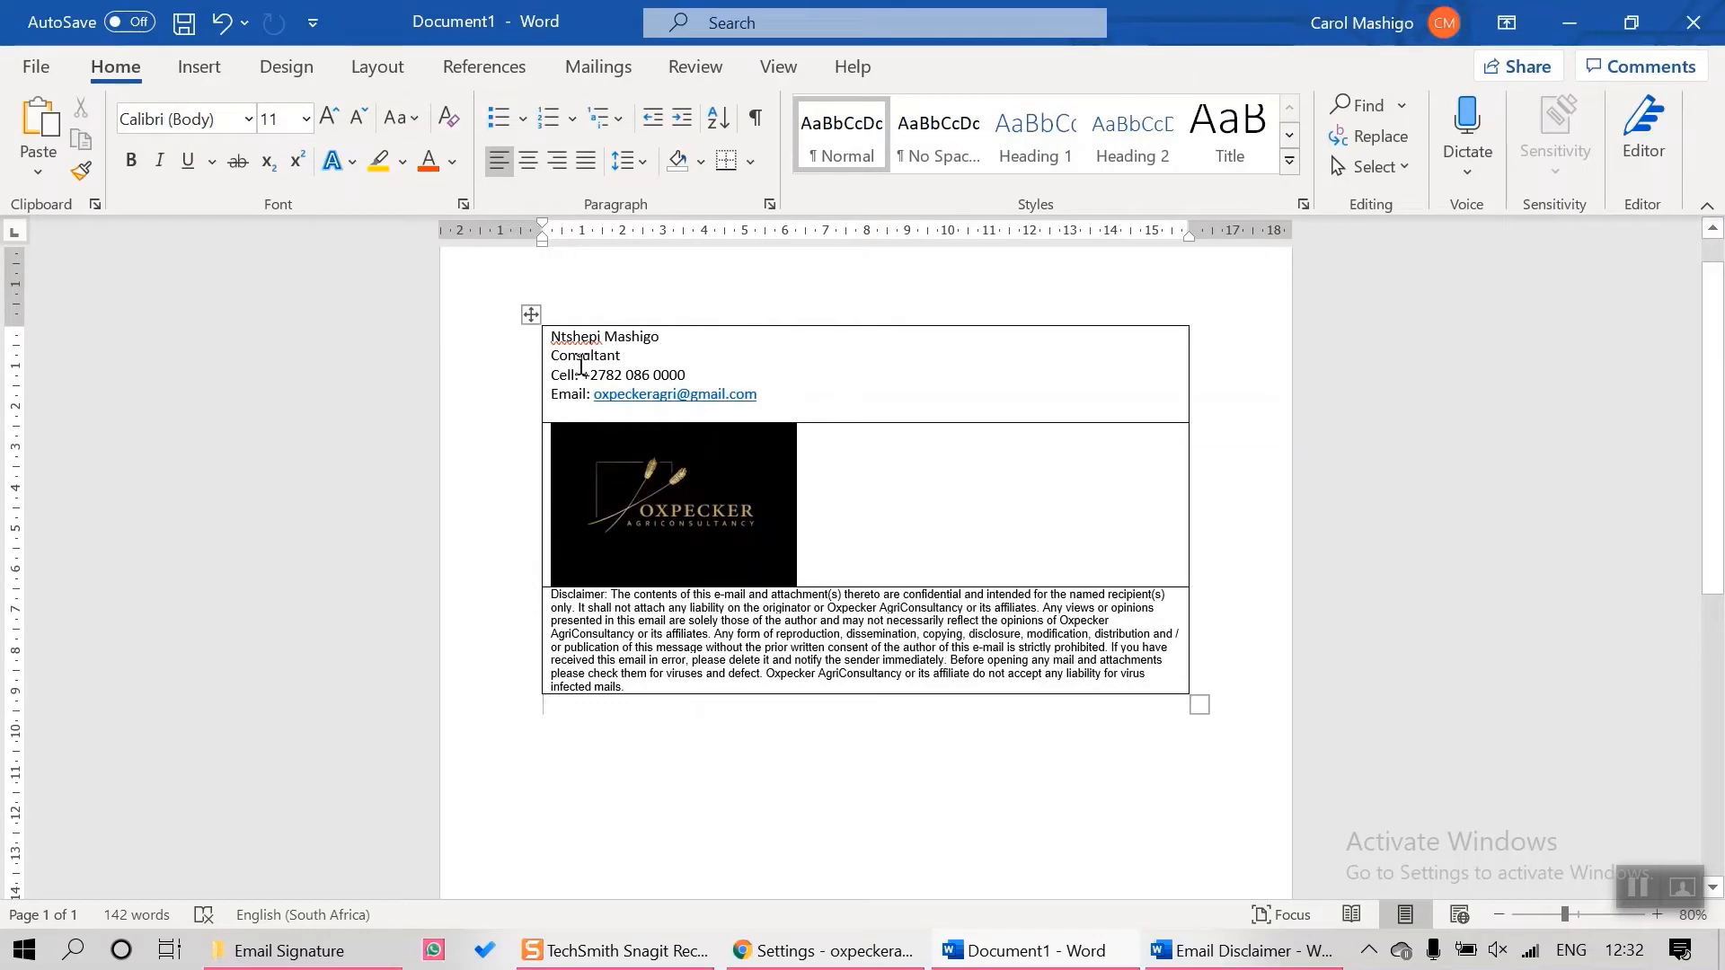
{"action": "left_click", "coordinate": [530, 315]}
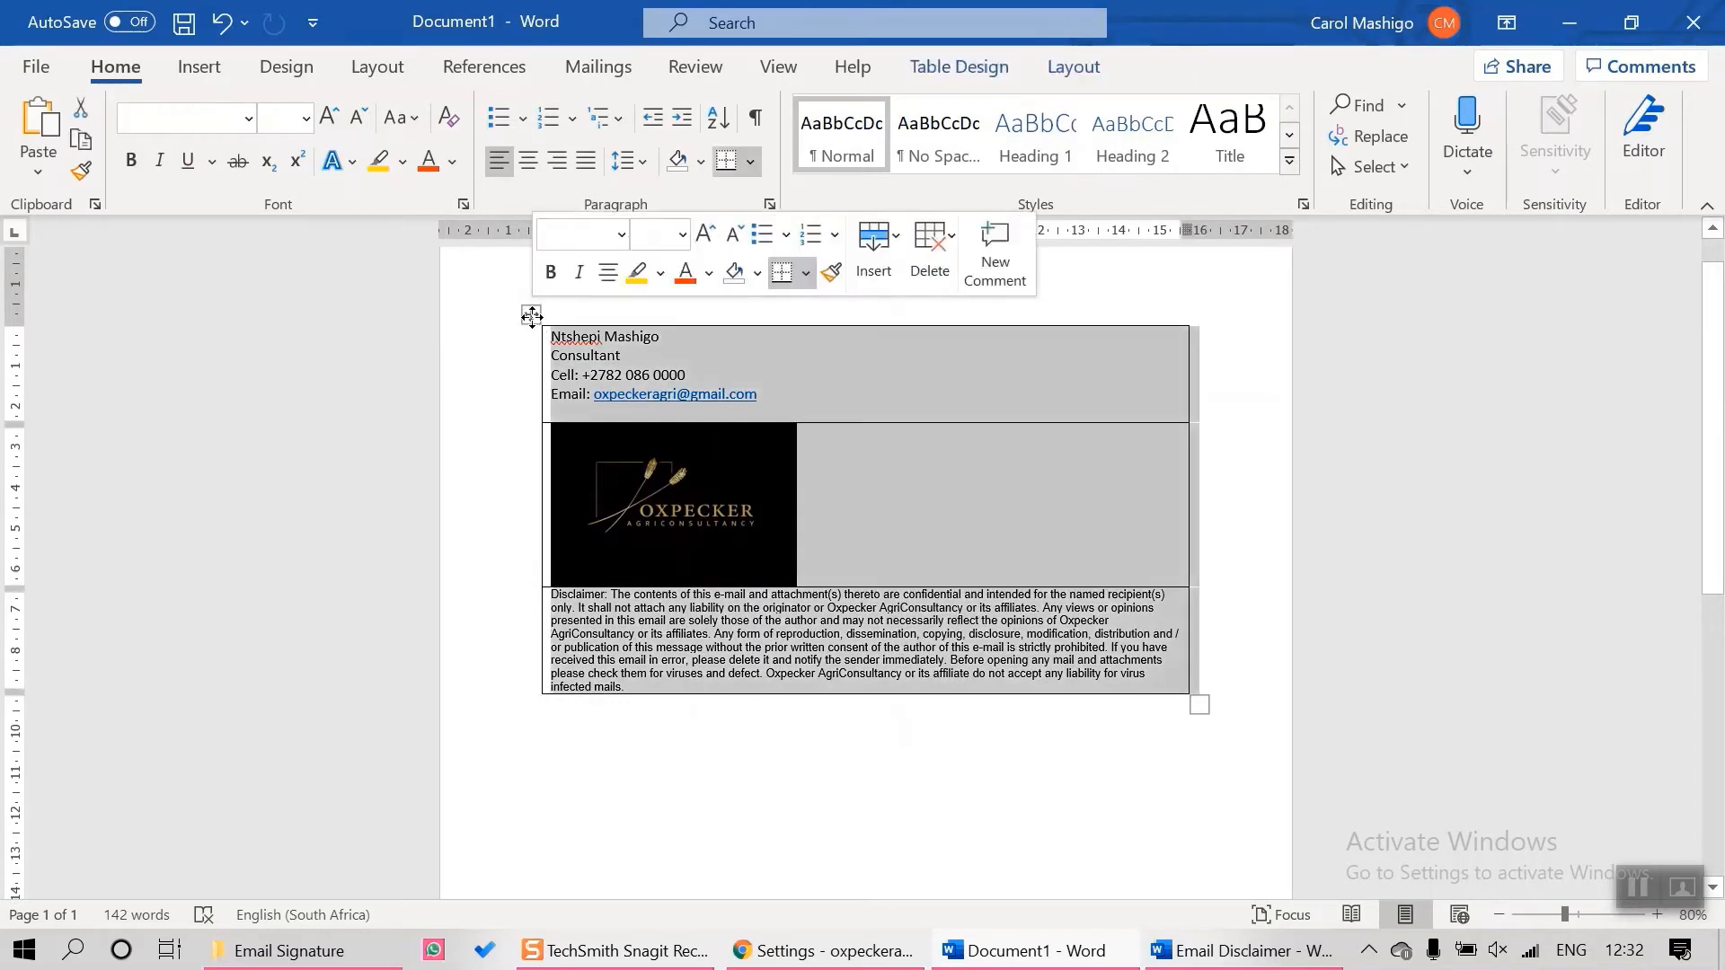
{"action": "left_click", "coordinate": [1074, 69]}
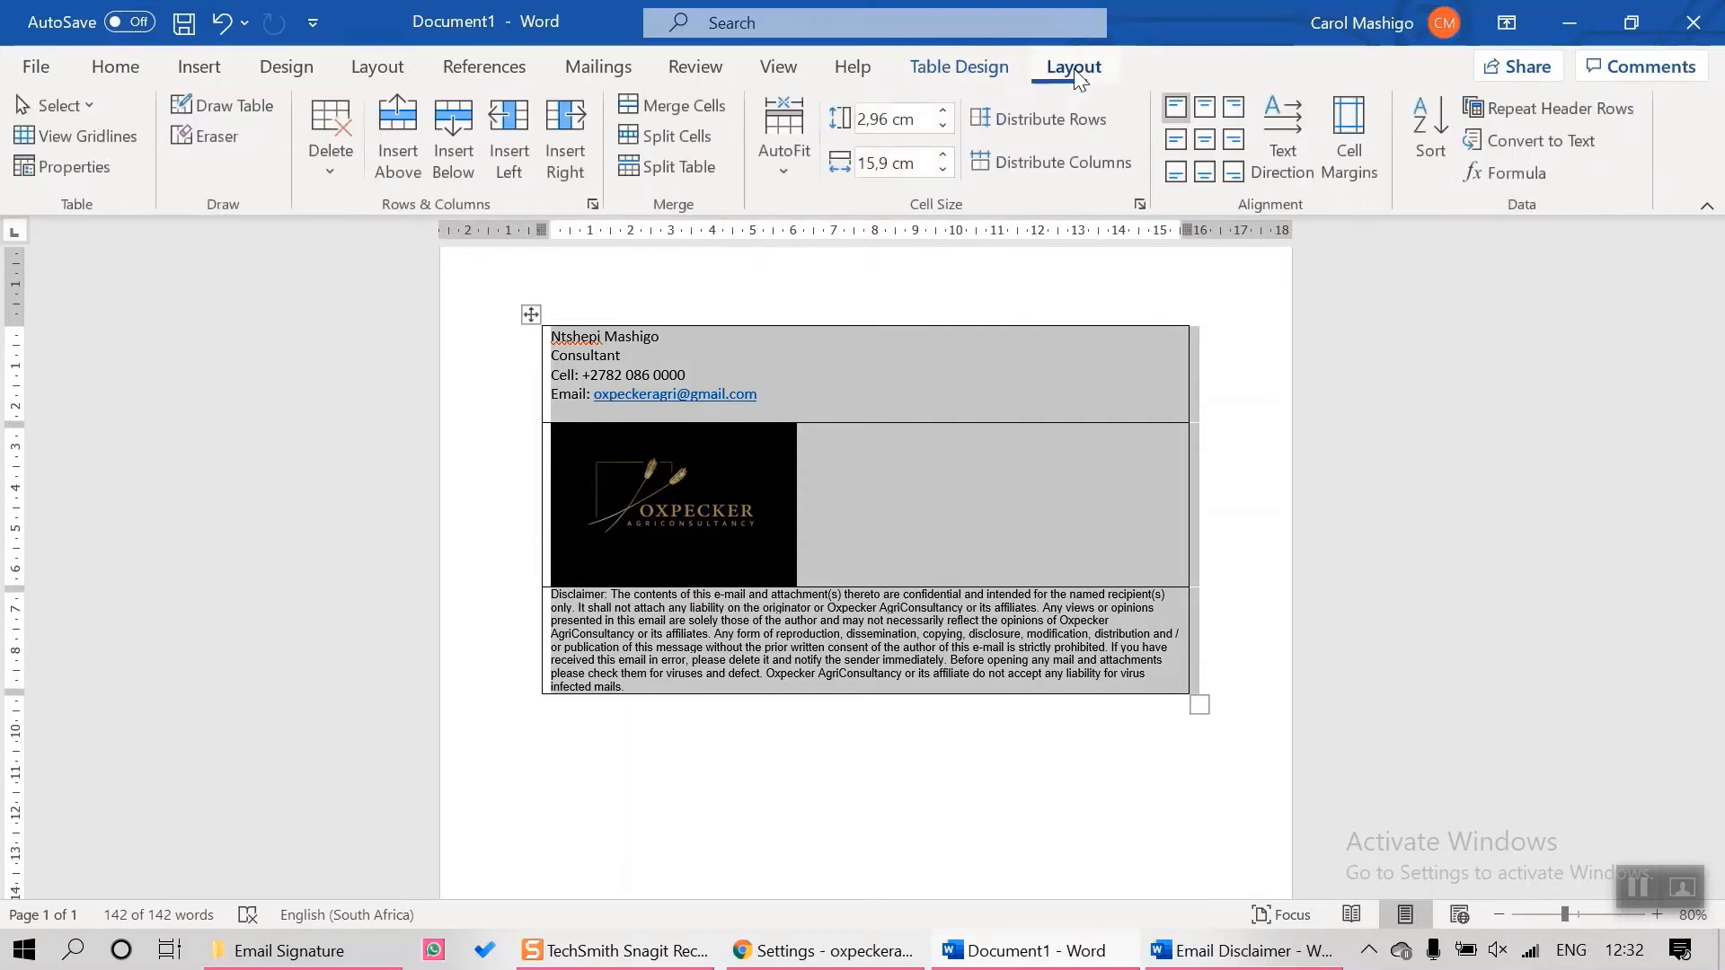
{"action": "left_click", "coordinate": [984, 72]}
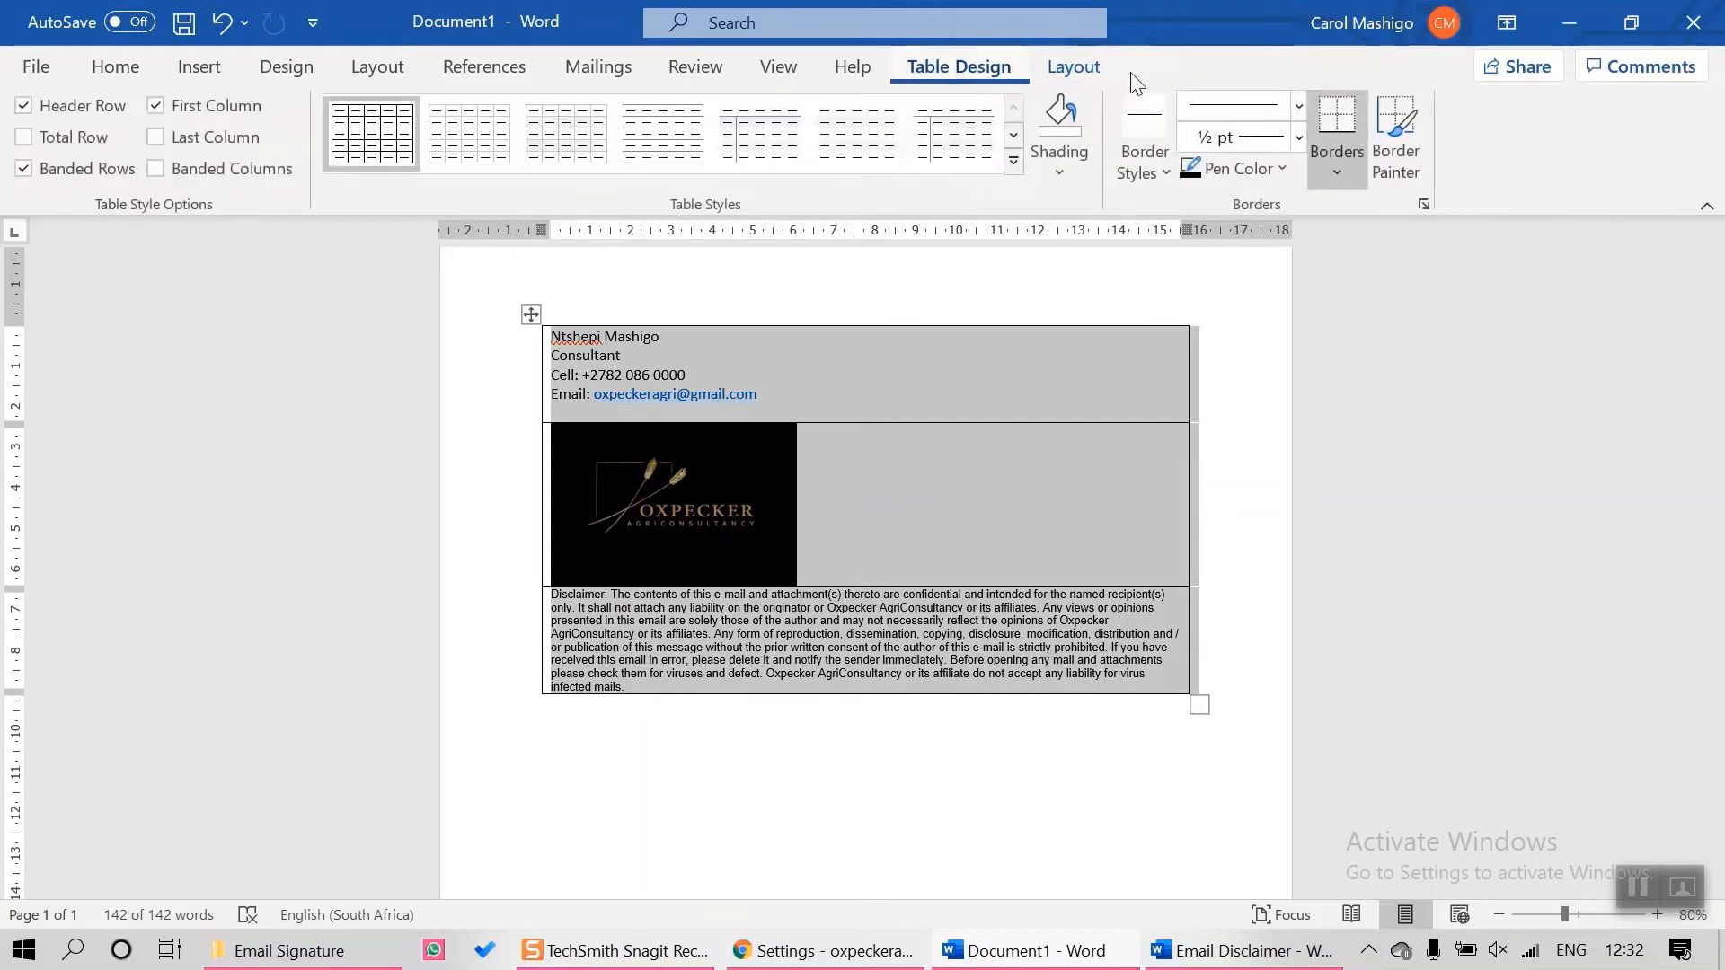
{"action": "left_click", "coordinate": [1339, 178]}
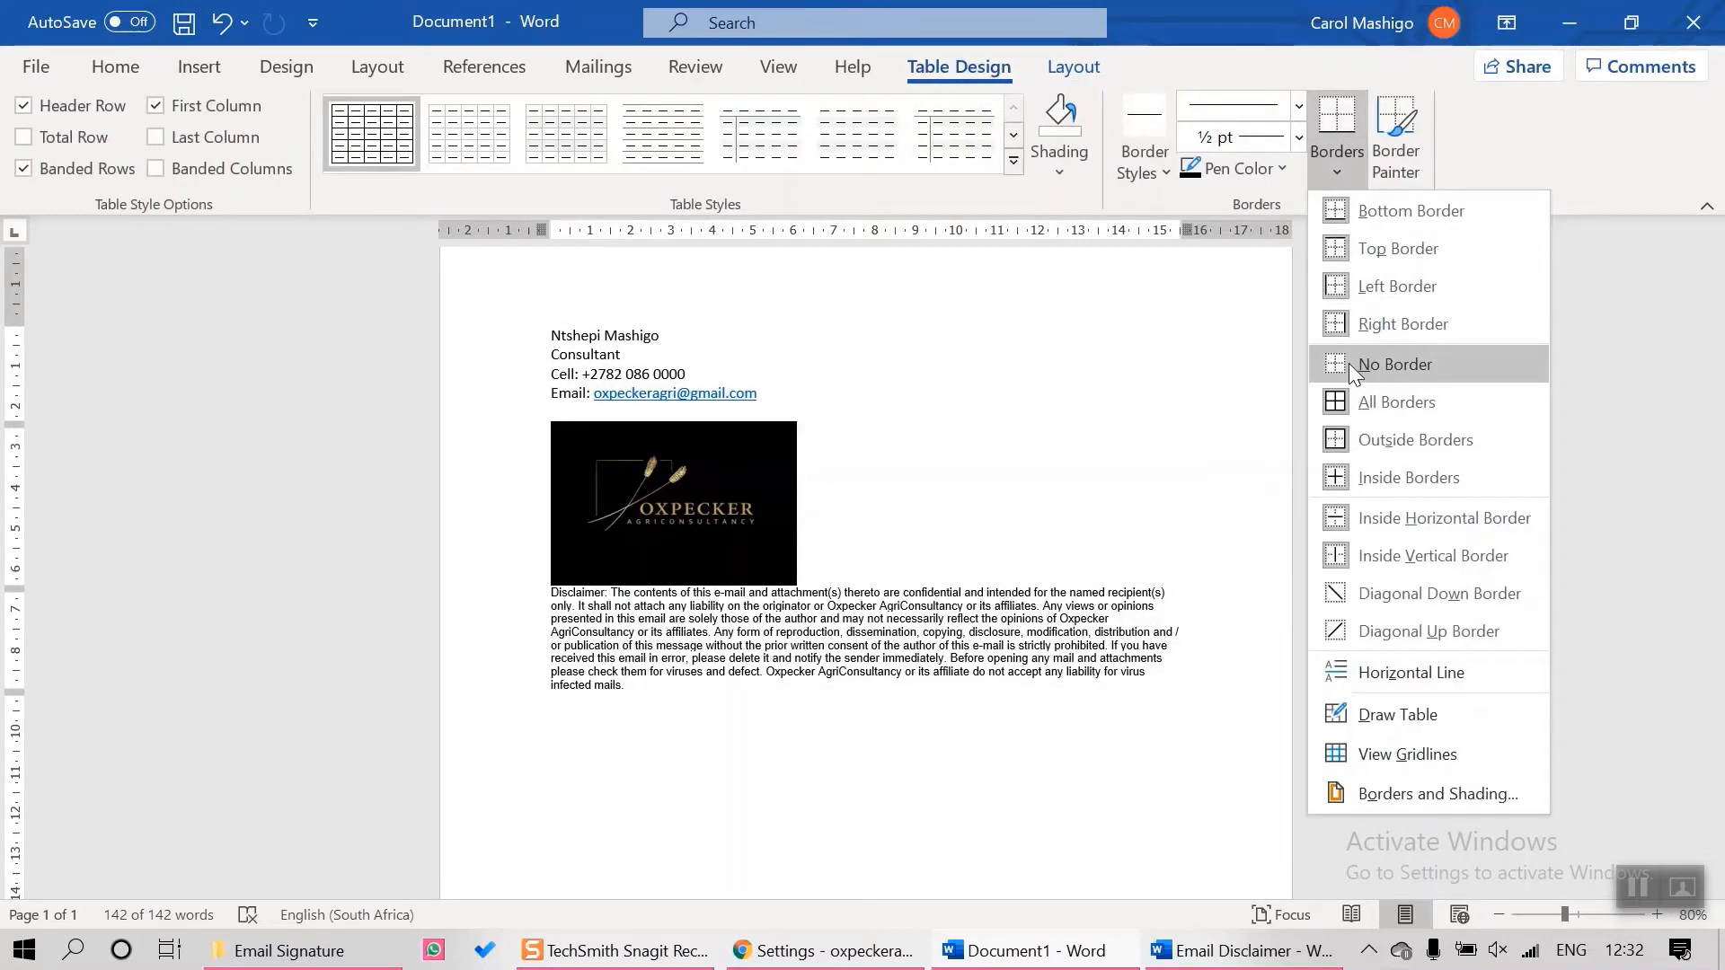
{"action": "left_click", "coordinate": [1350, 364]}
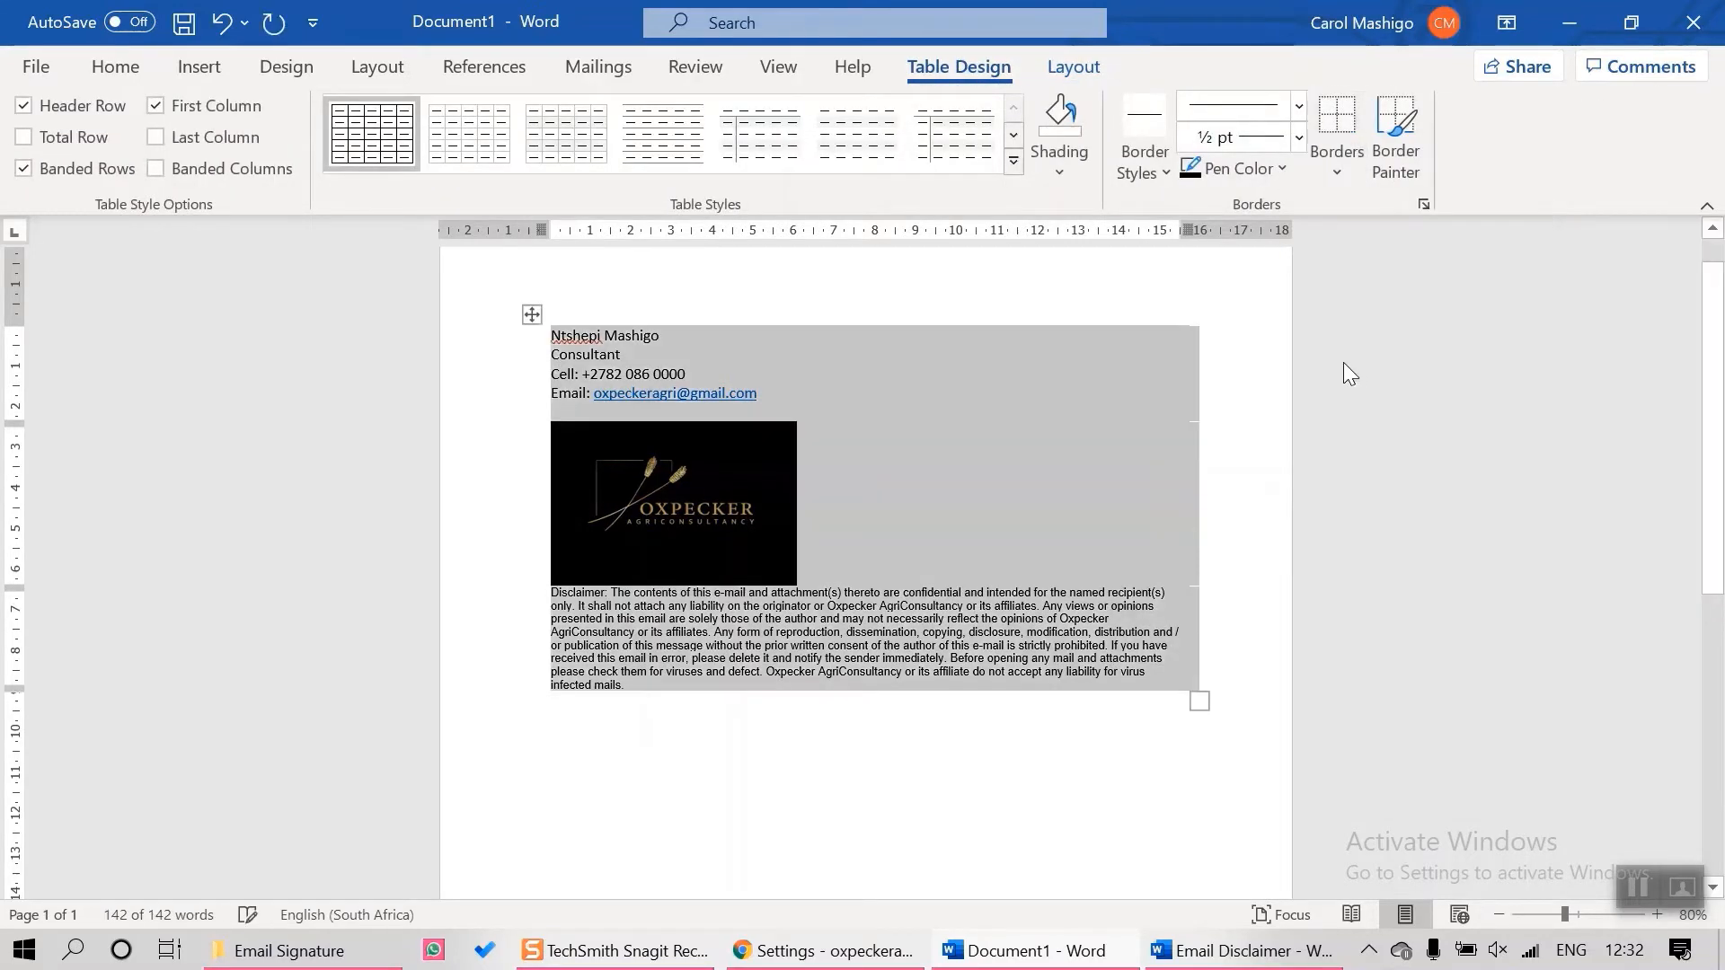
{"action": "right_click", "coordinate": [531, 315]}
{"action": "left_click", "coordinate": [634, 375]}
Paste the copied Word table into the Oxpecker's Tutorial signature editor and scroll to check the disclaimer
{"action": "left_click", "coordinate": [824, 950]}
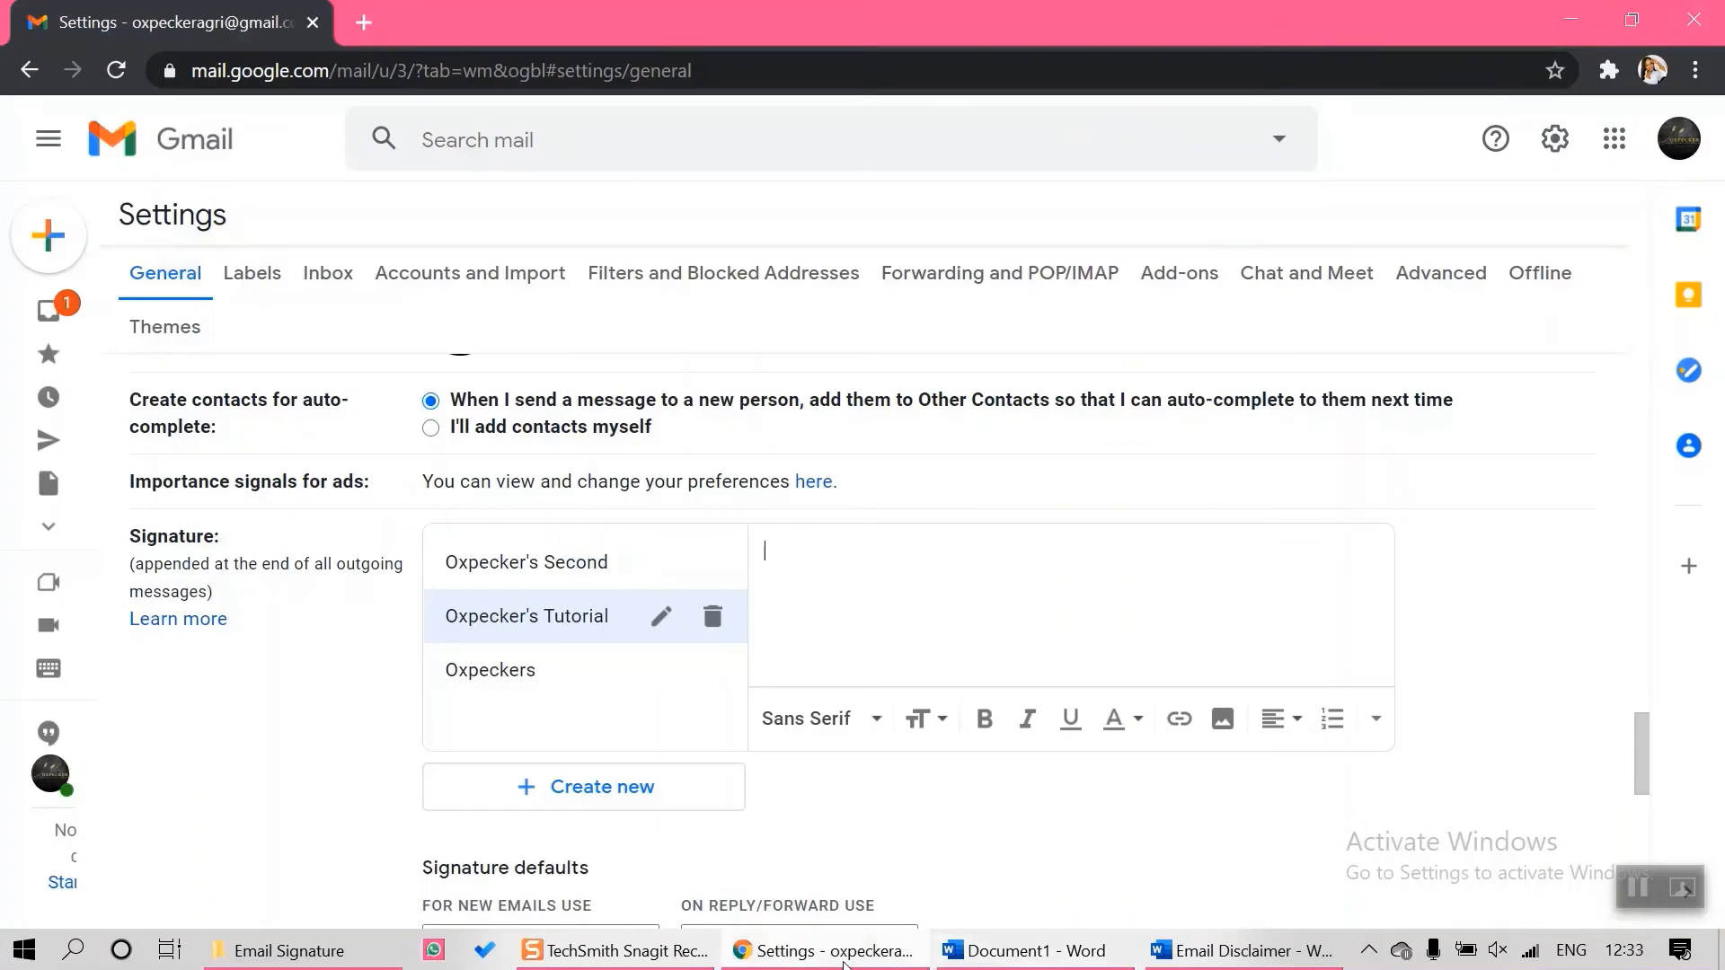
{"action": "right_click", "coordinate": [780, 548]}
{"action": "left_click", "coordinate": [845, 336]}
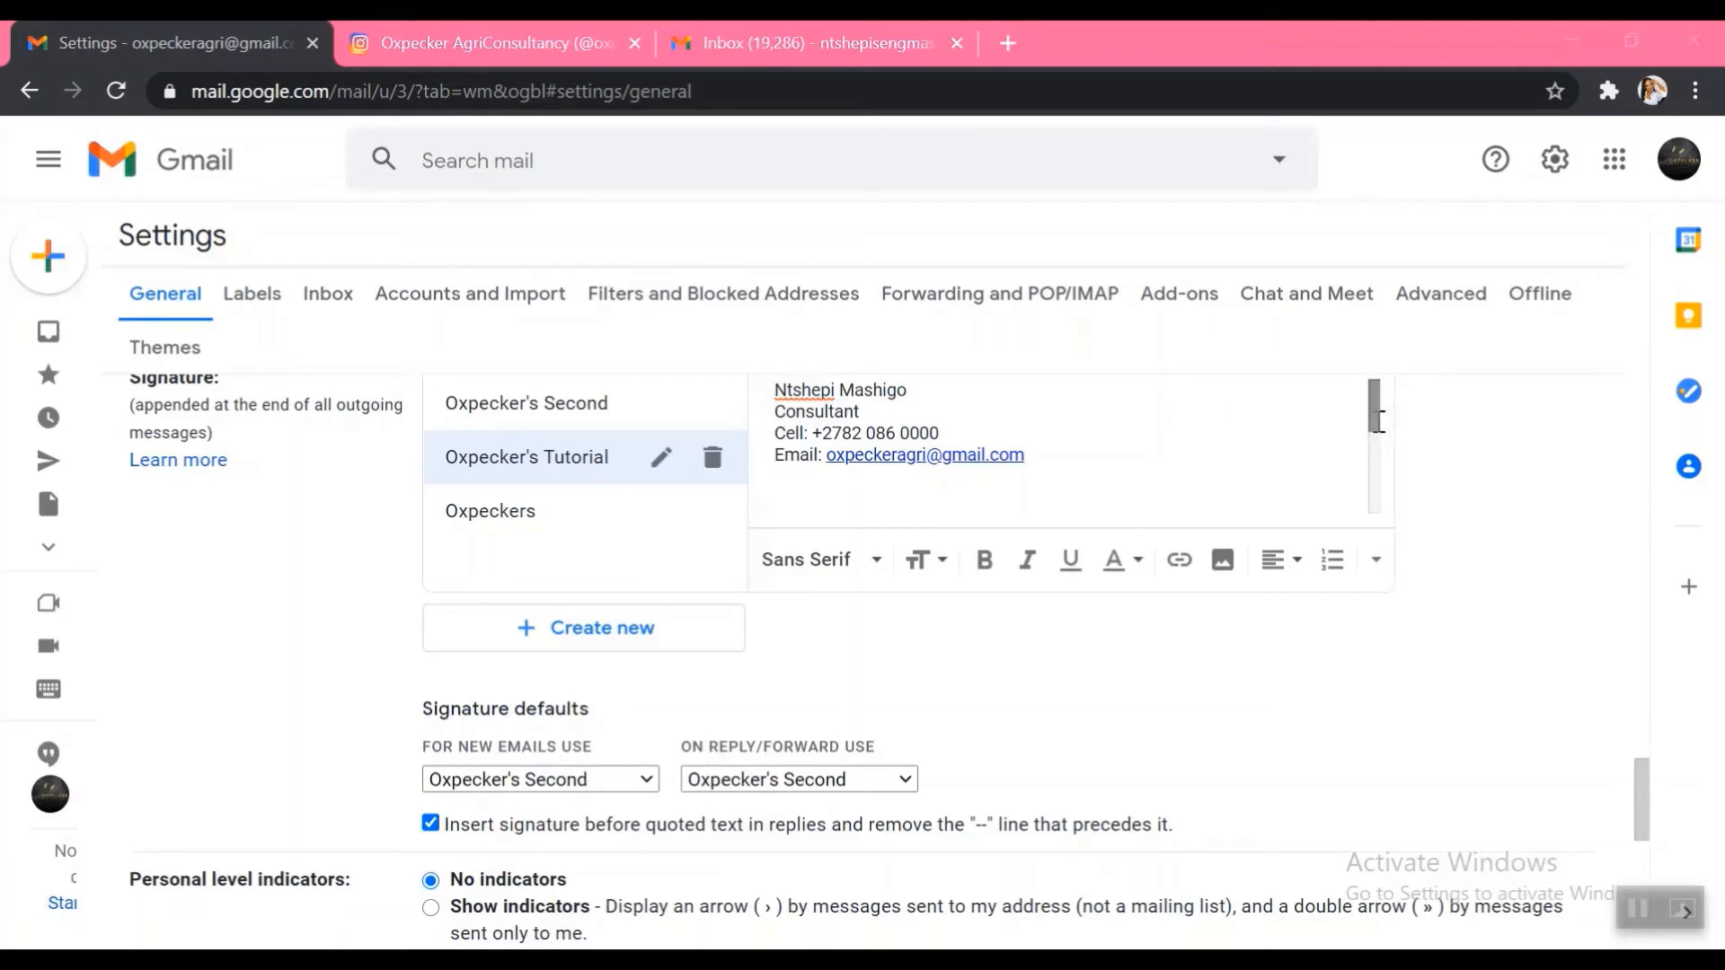
{"action": "mouse_move", "coordinate": [1373, 416]}
{"action": "left_mouse_down"}
{"action": "mouse_move", "coordinate": [1377, 457]}
{"action": "mouse_move", "coordinate": [1382, 437]}
{"action": "left_mouse_up"}
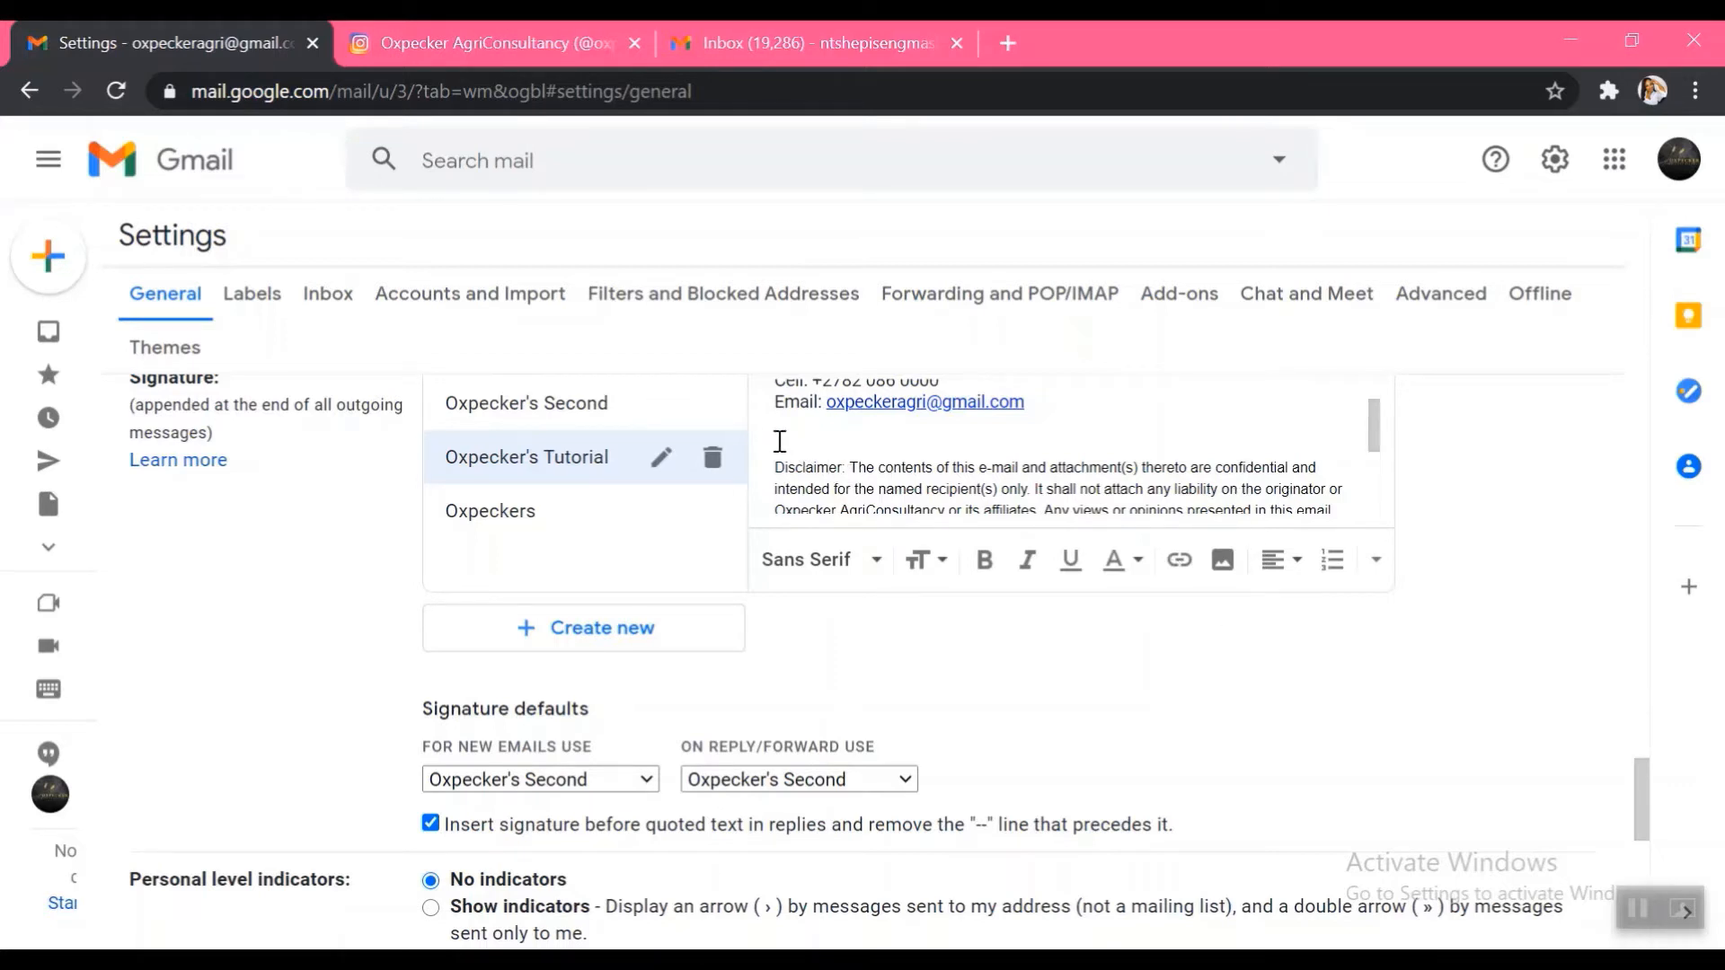
Upload the Oxpecker's Logo image file from the computer into the signature
{"action": "left_click", "coordinate": [1222, 562]}
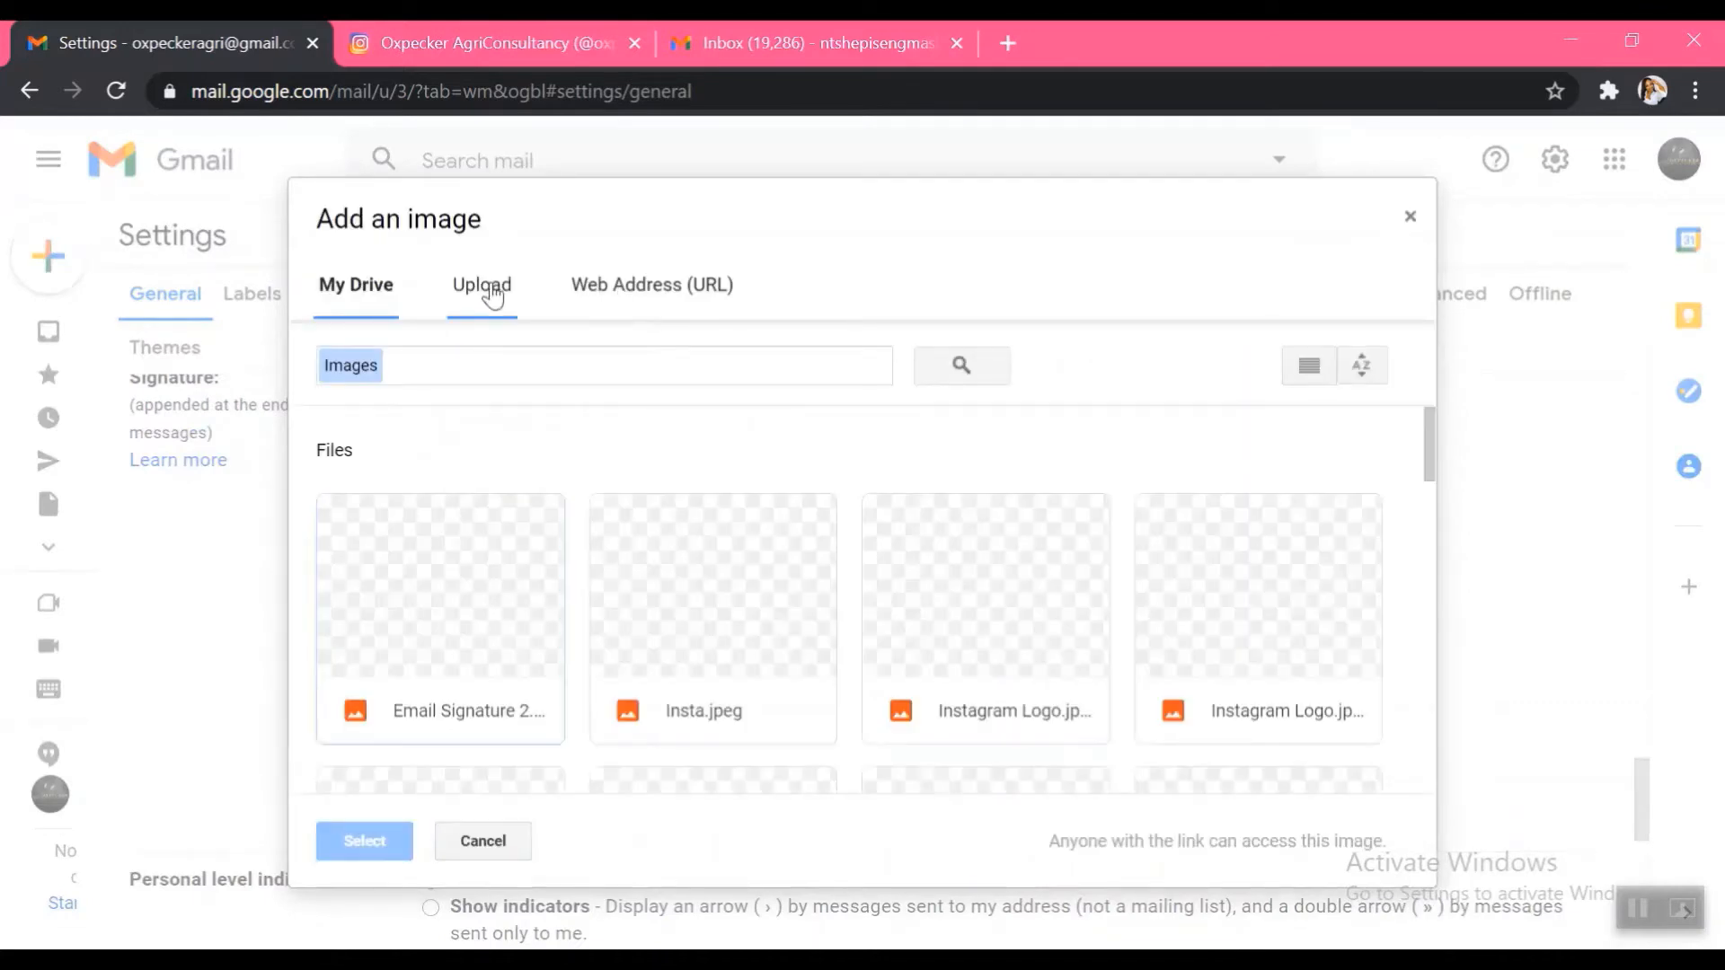
{"action": "left_click", "coordinate": [491, 295]}
{"action": "left_click", "coordinate": [827, 611]}
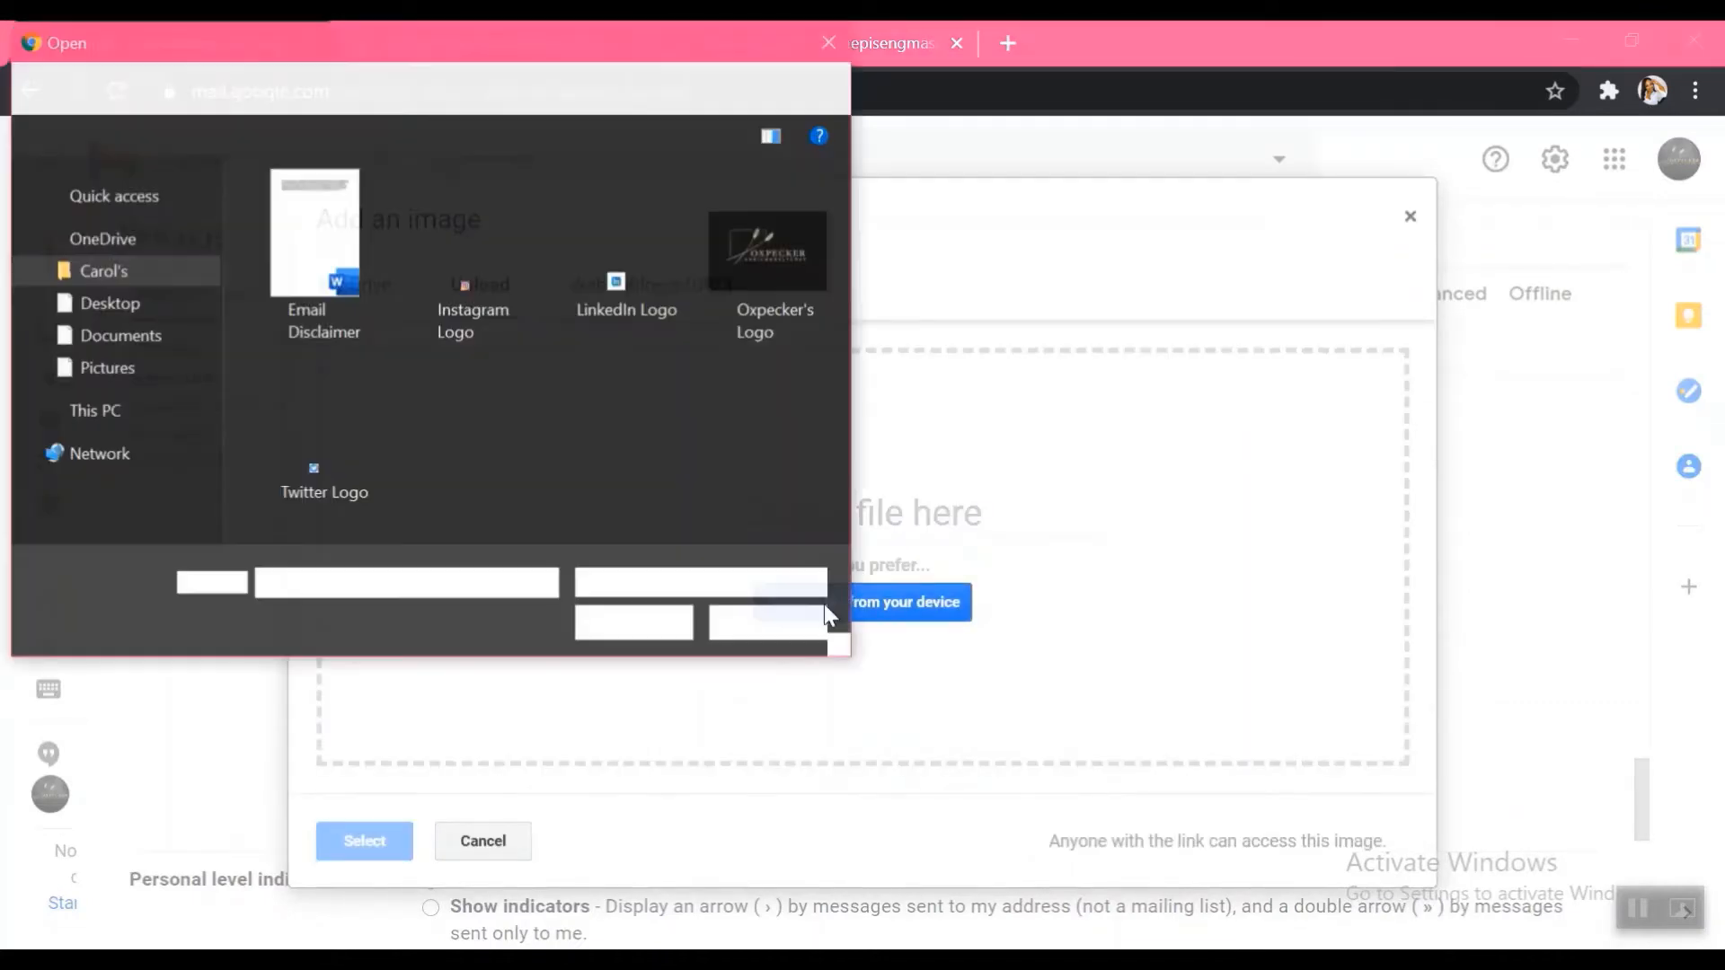
{"action": "left_click", "coordinate": [751, 261]}
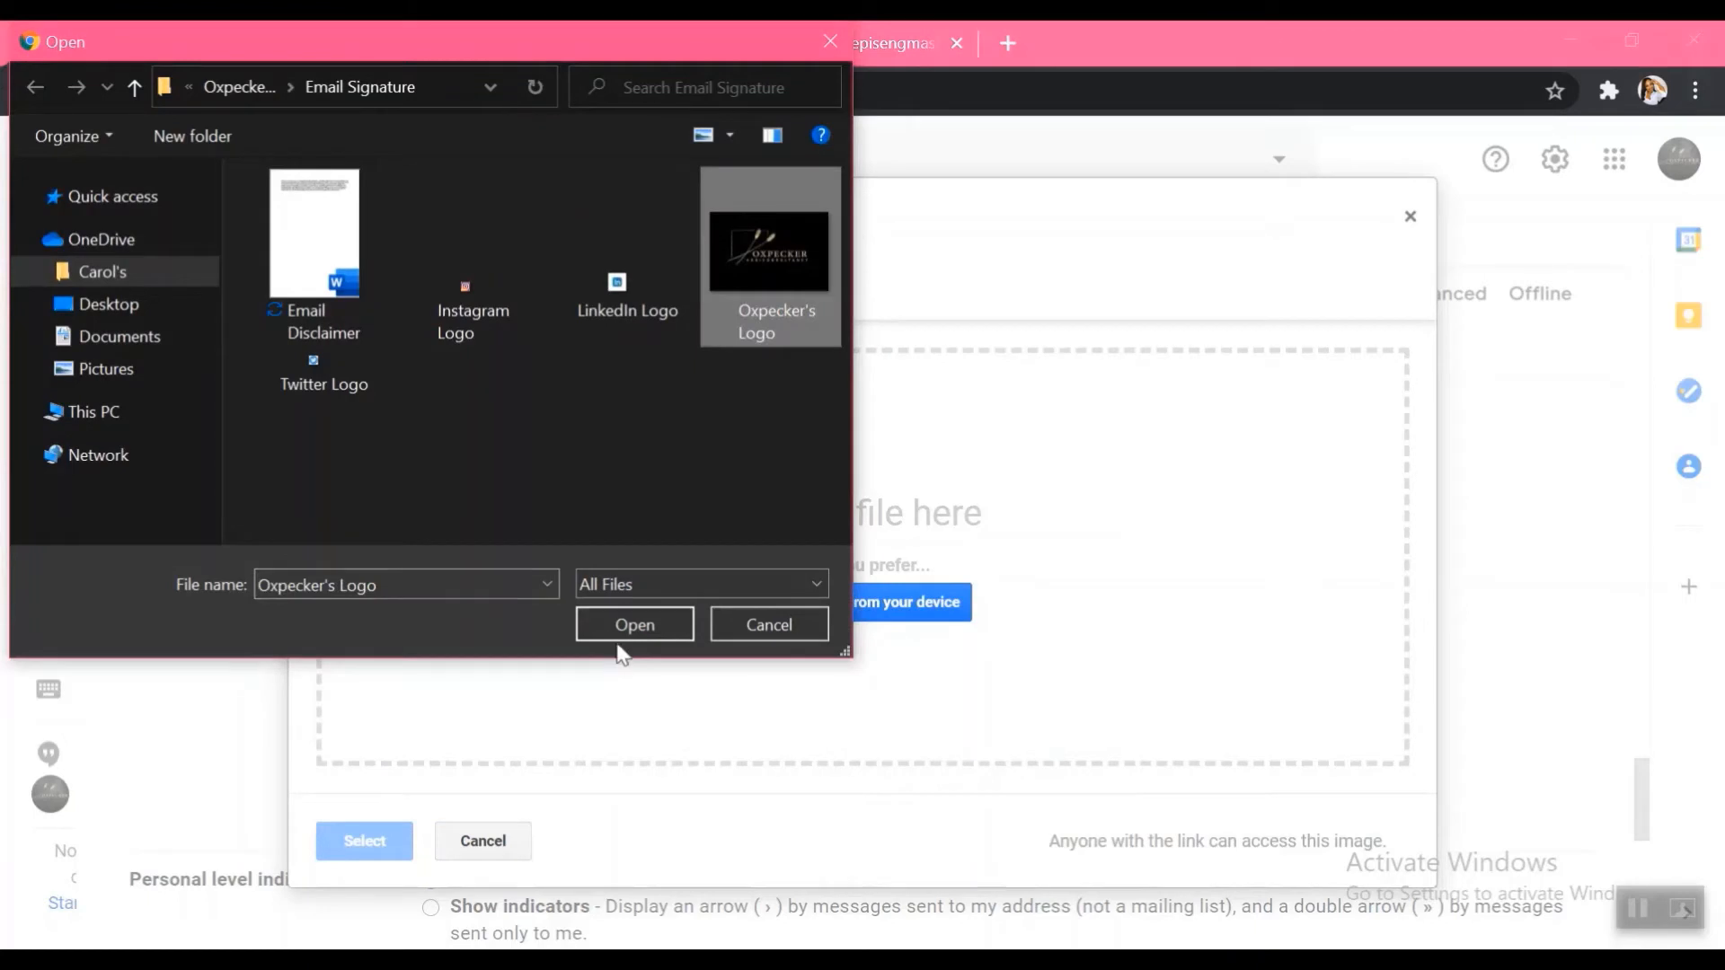
{"action": "left_click", "coordinate": [629, 624]}
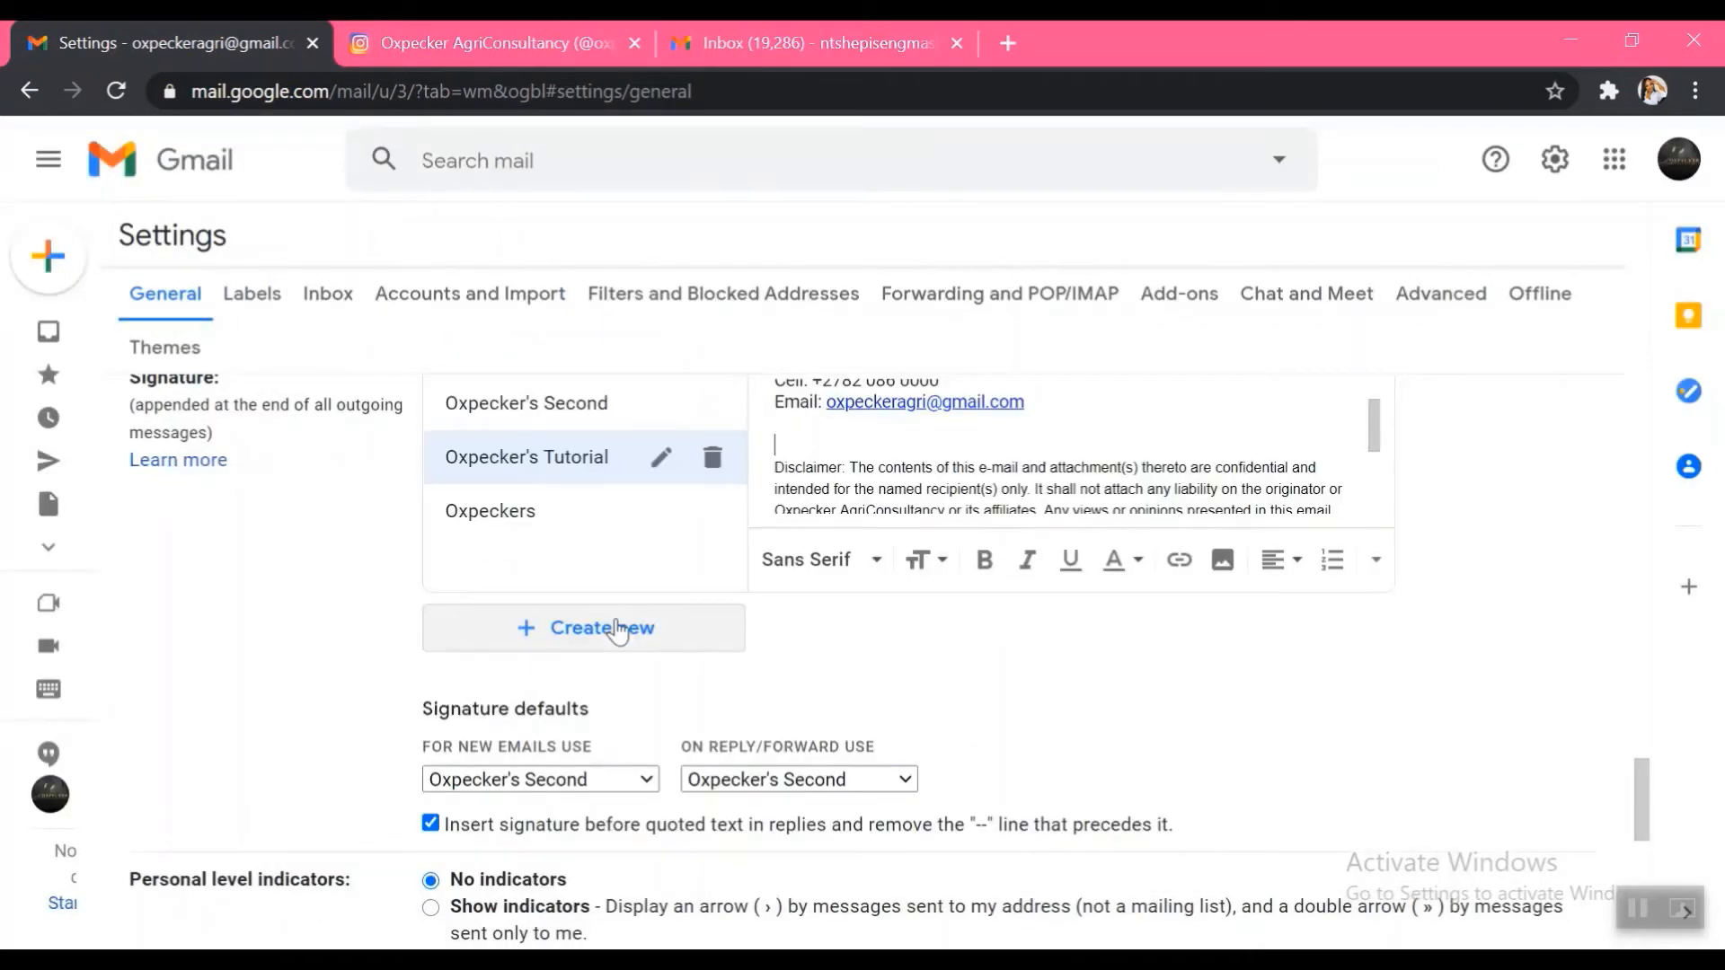
Resize the logo image in the signature to Medium
{"action": "left_click", "coordinate": [992, 471]}
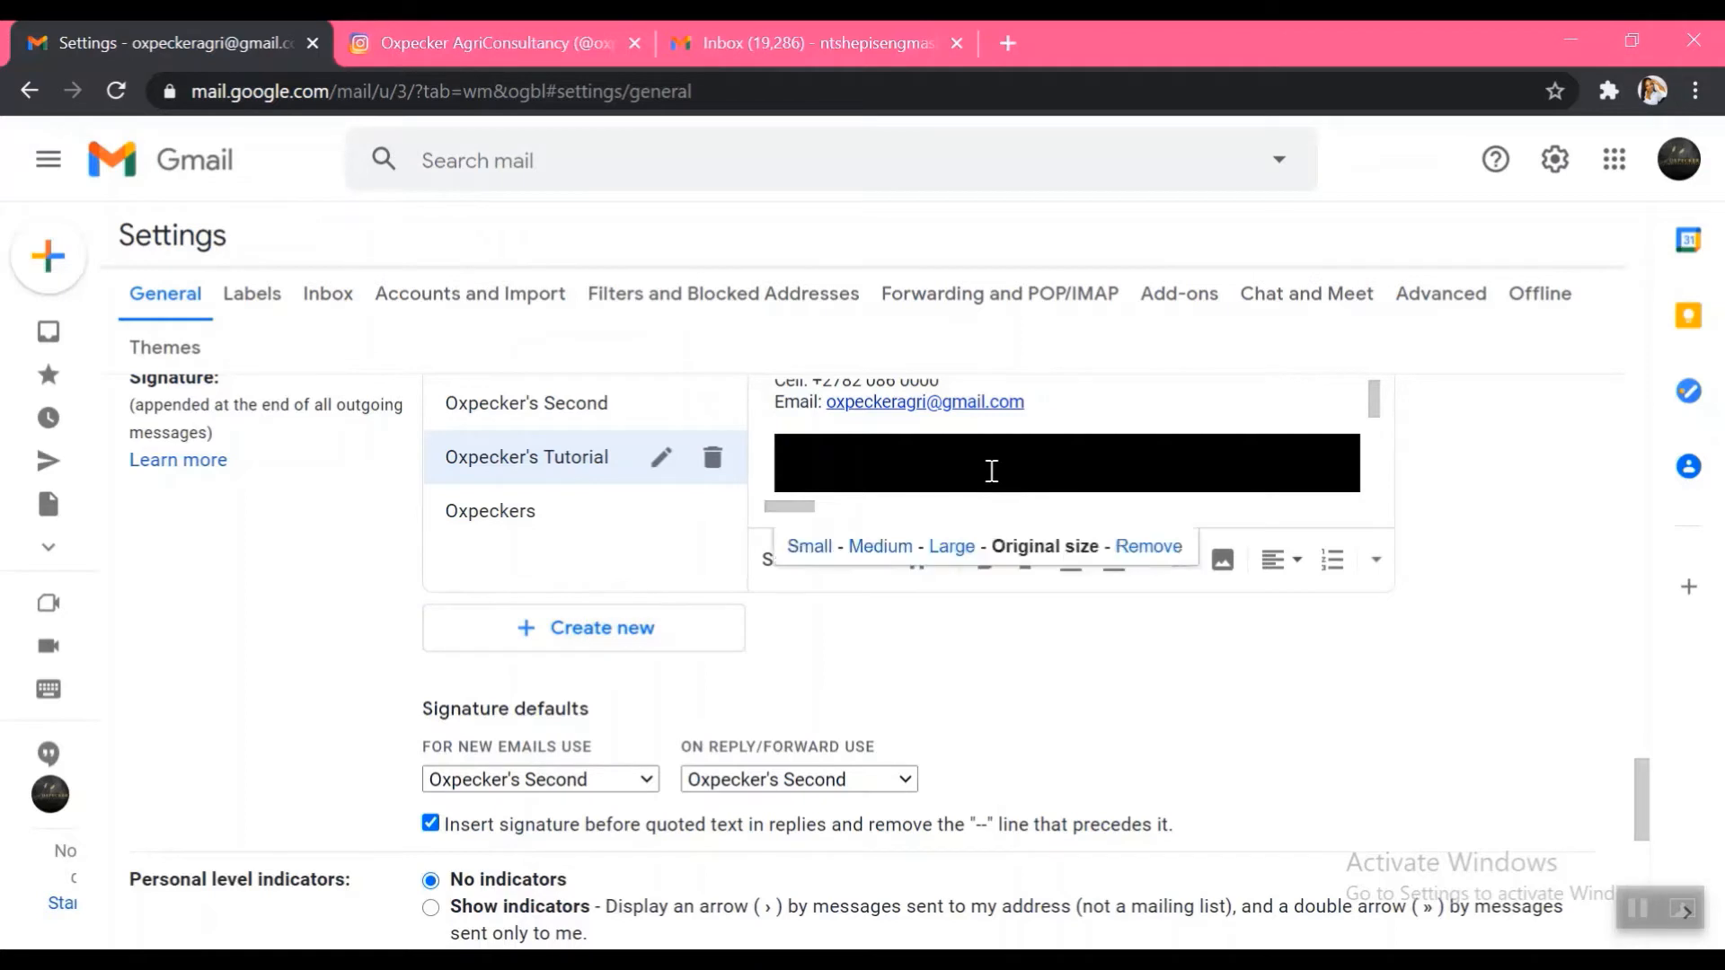
{"action": "left_click", "coordinate": [881, 548]}
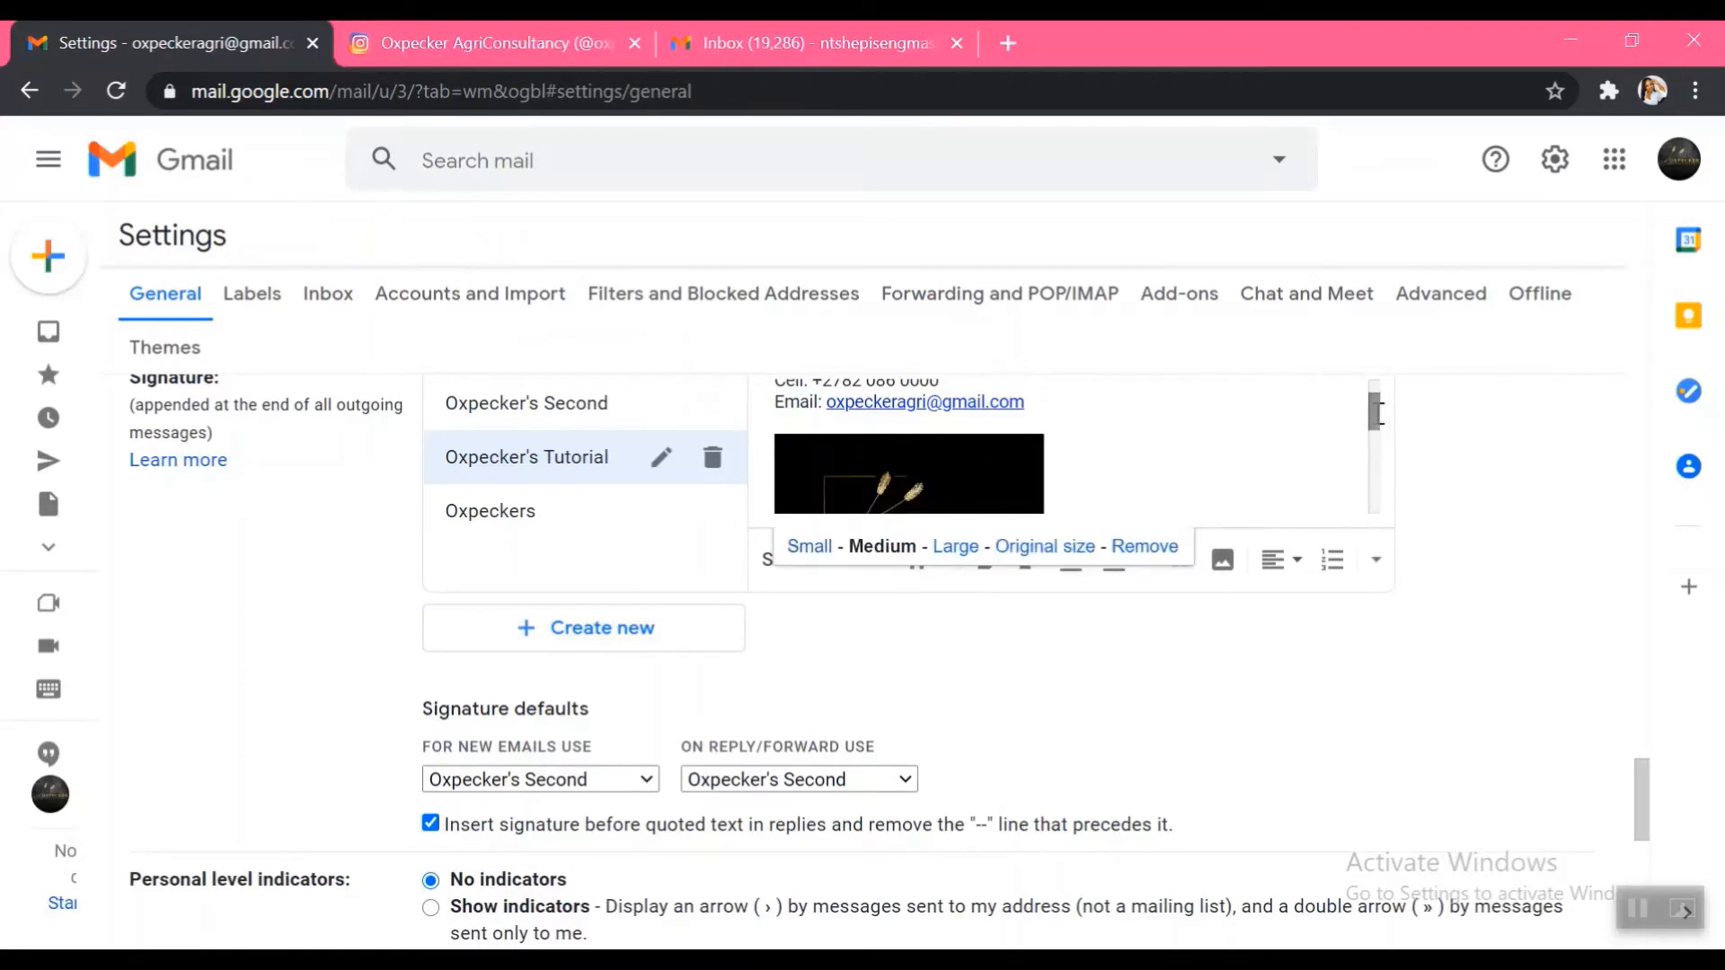
{"action": "mouse_move", "coordinate": [1375, 411]}
{"action": "left_mouse_down"}
{"action": "mouse_move", "coordinate": [1380, 469]}
{"action": "mouse_move", "coordinate": [1378, 414]}
{"action": "left_mouse_up"}
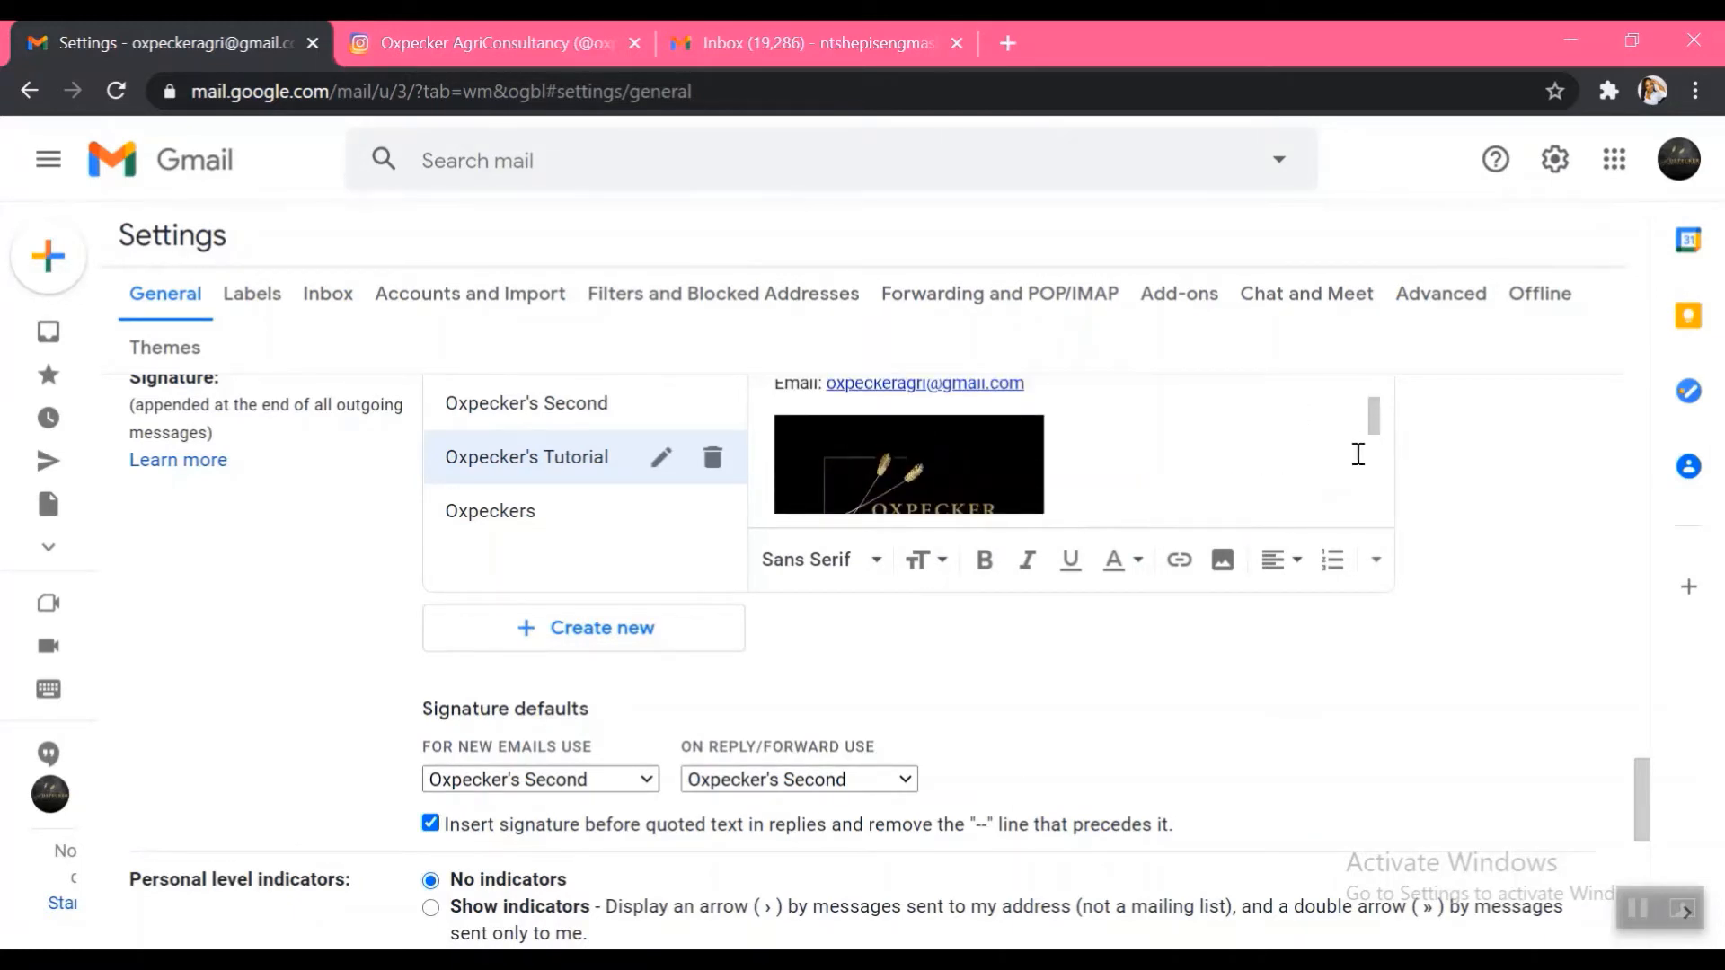
{"action": "mouse_move", "coordinate": [1374, 420]}
{"action": "left_mouse_down"}
{"action": "mouse_move", "coordinate": [1379, 374]}
{"action": "mouse_move", "coordinate": [1376, 402]}
{"action": "left_mouse_up"}
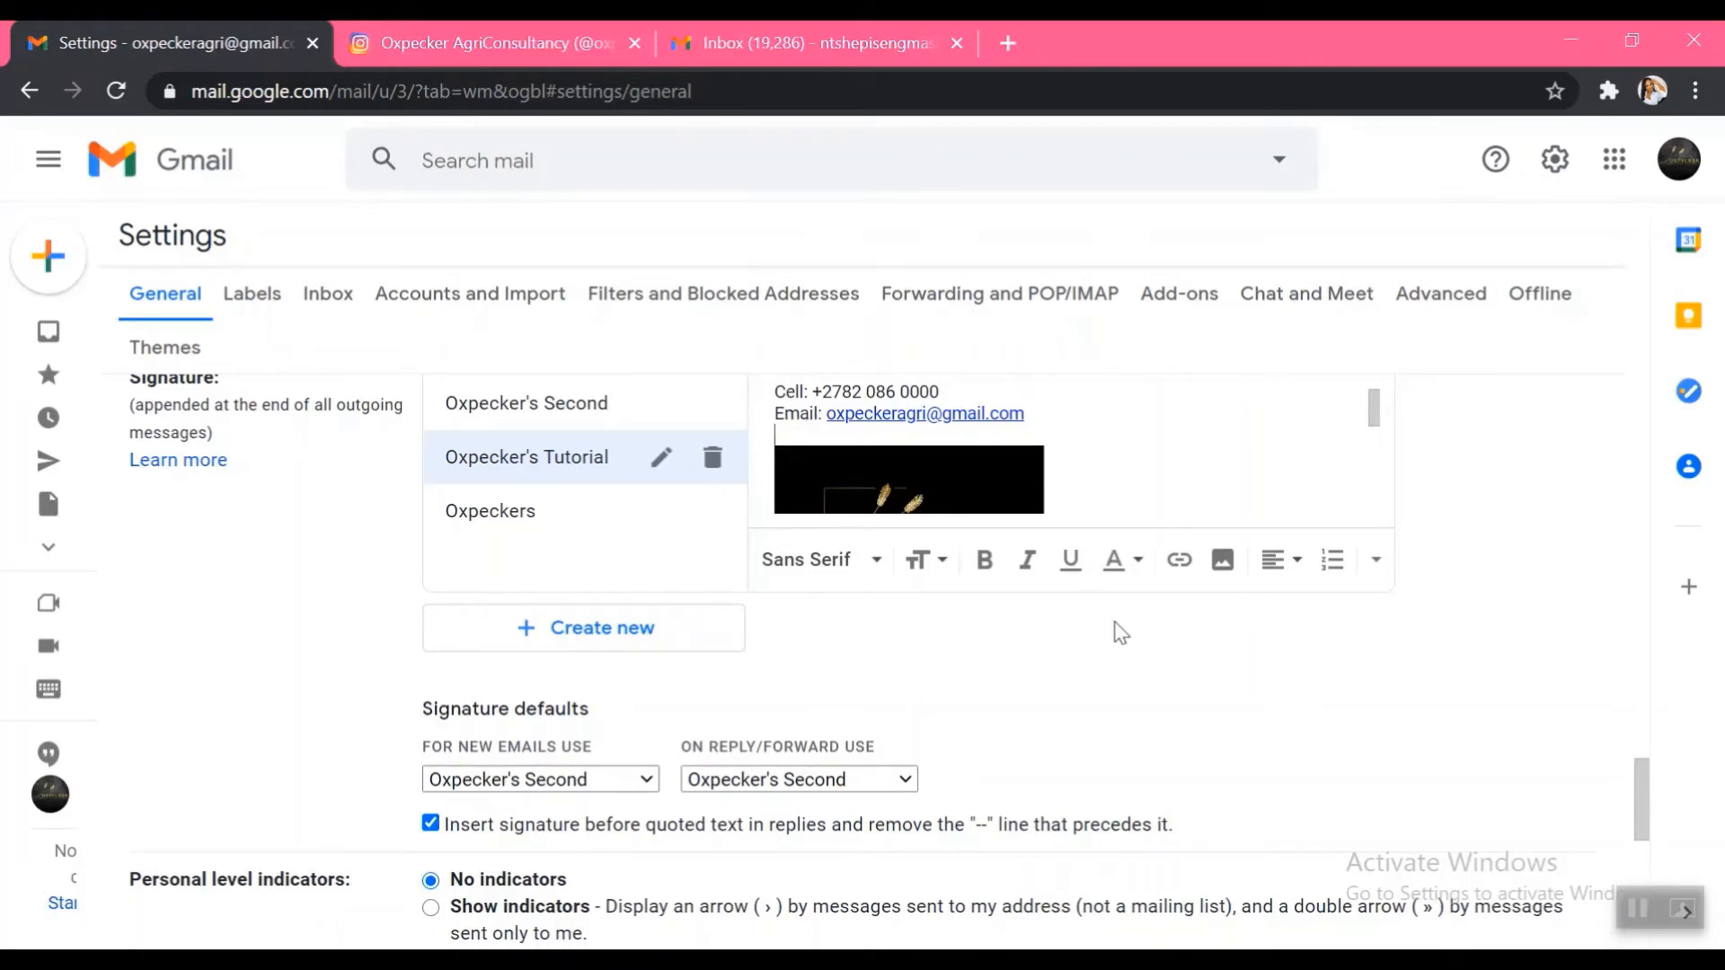
Upload LinkedIn Logo from Oxpecker AgriConsultancy > Email Signature into the signature below the e-mail line
{"action": "left_click", "coordinate": [1222, 566]}
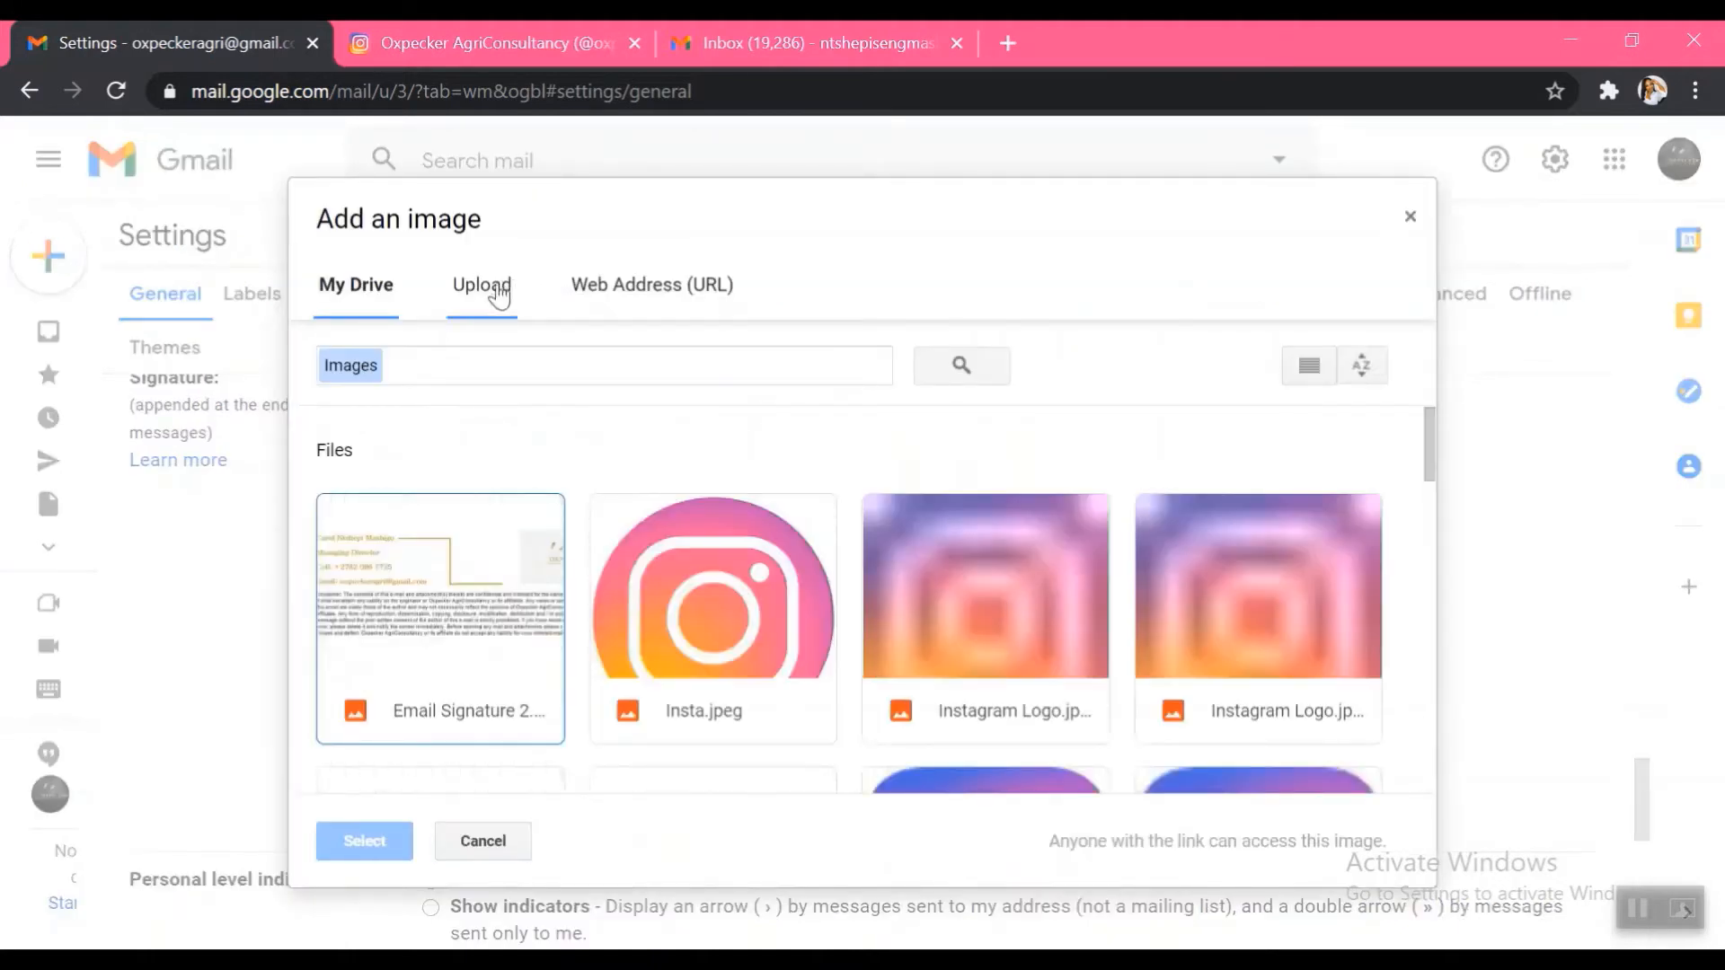
{"action": "left_click", "coordinate": [481, 297]}
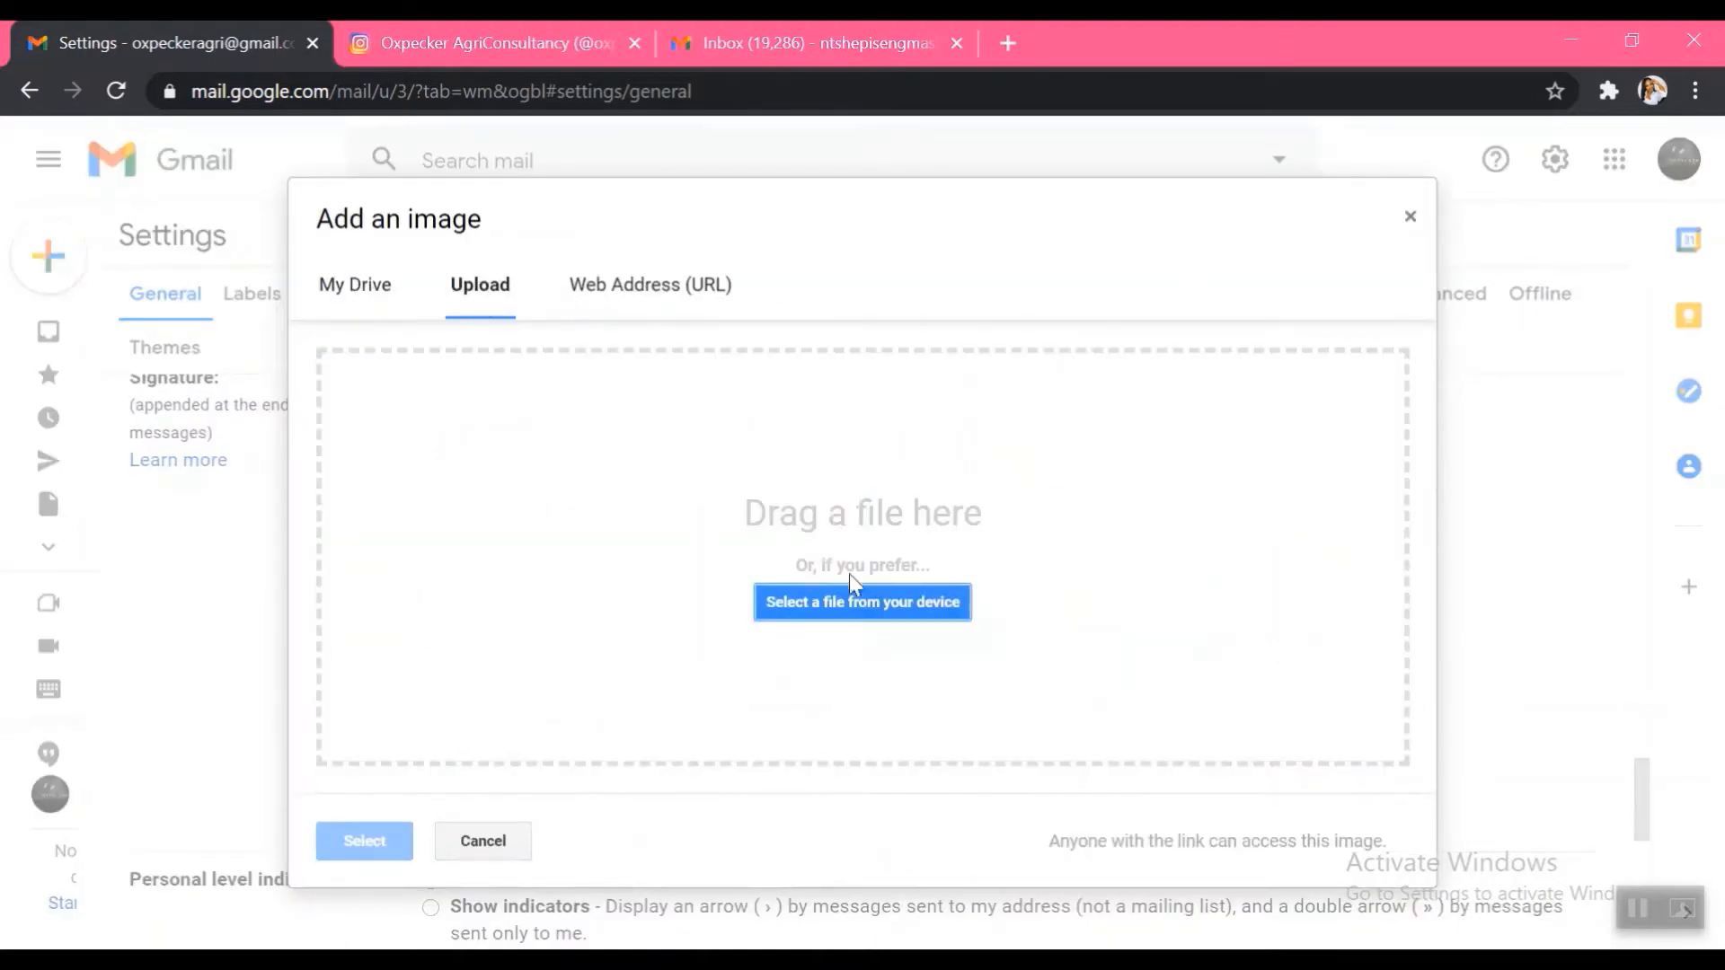
{"action": "left_click", "coordinate": [849, 609]}
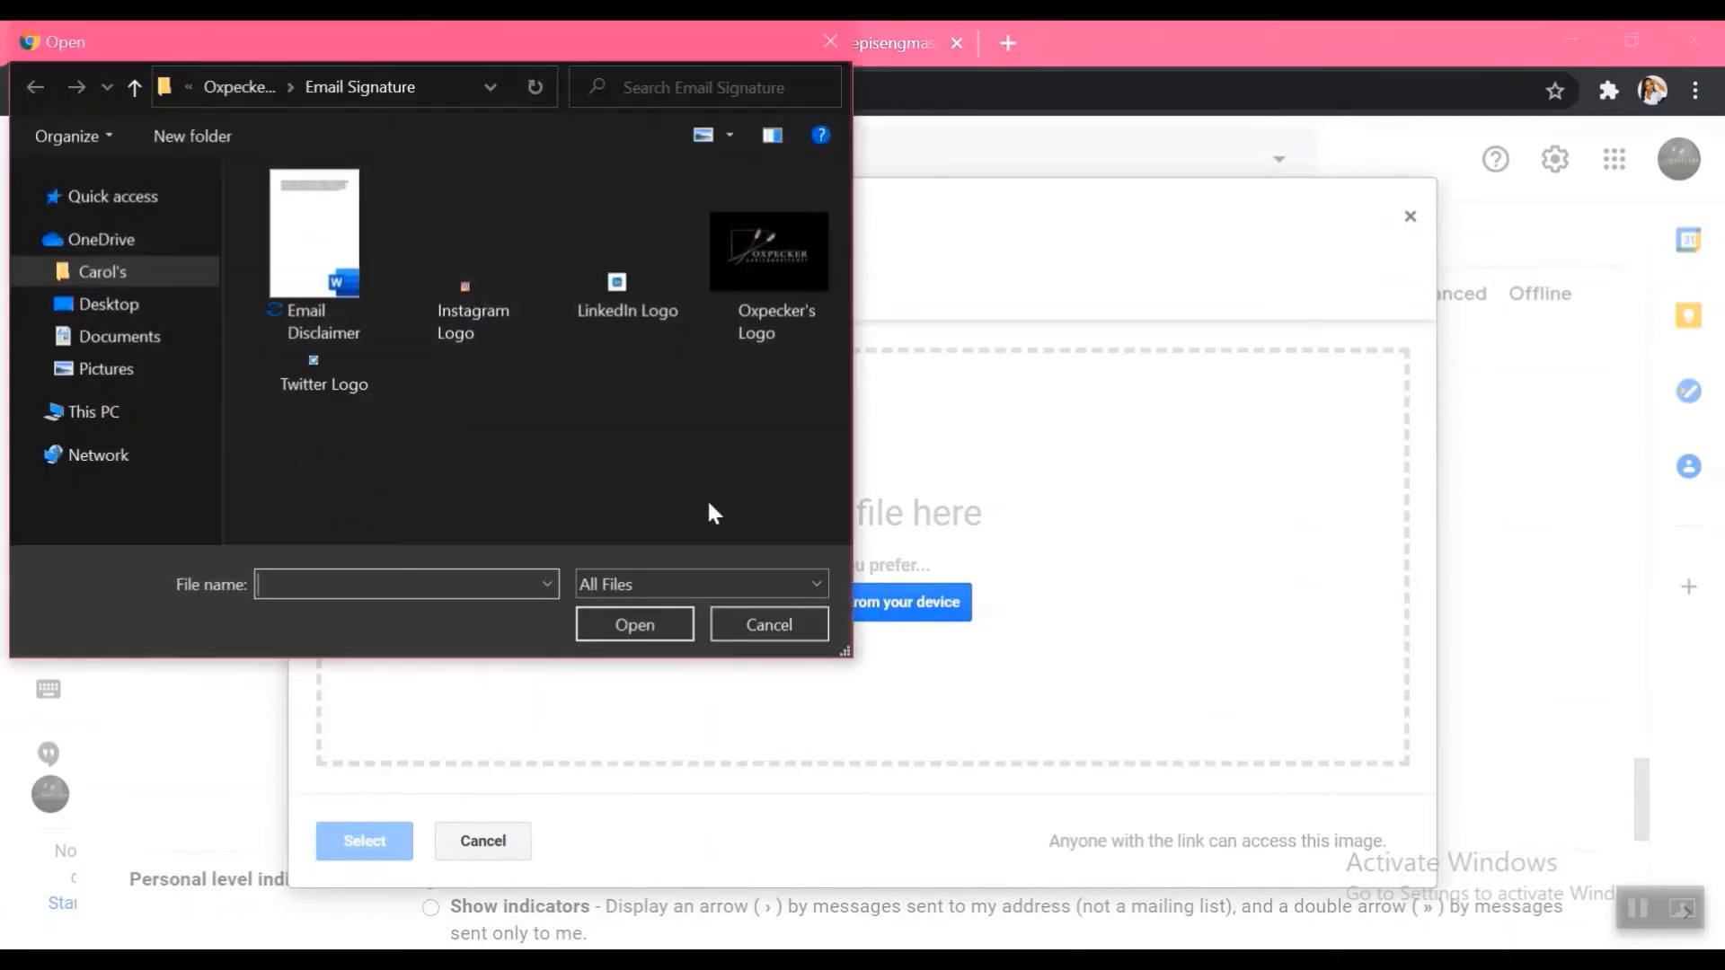
{"action": "left_click", "coordinate": [124, 280]}
{"action": "double_click", "coordinate": [390, 302]}
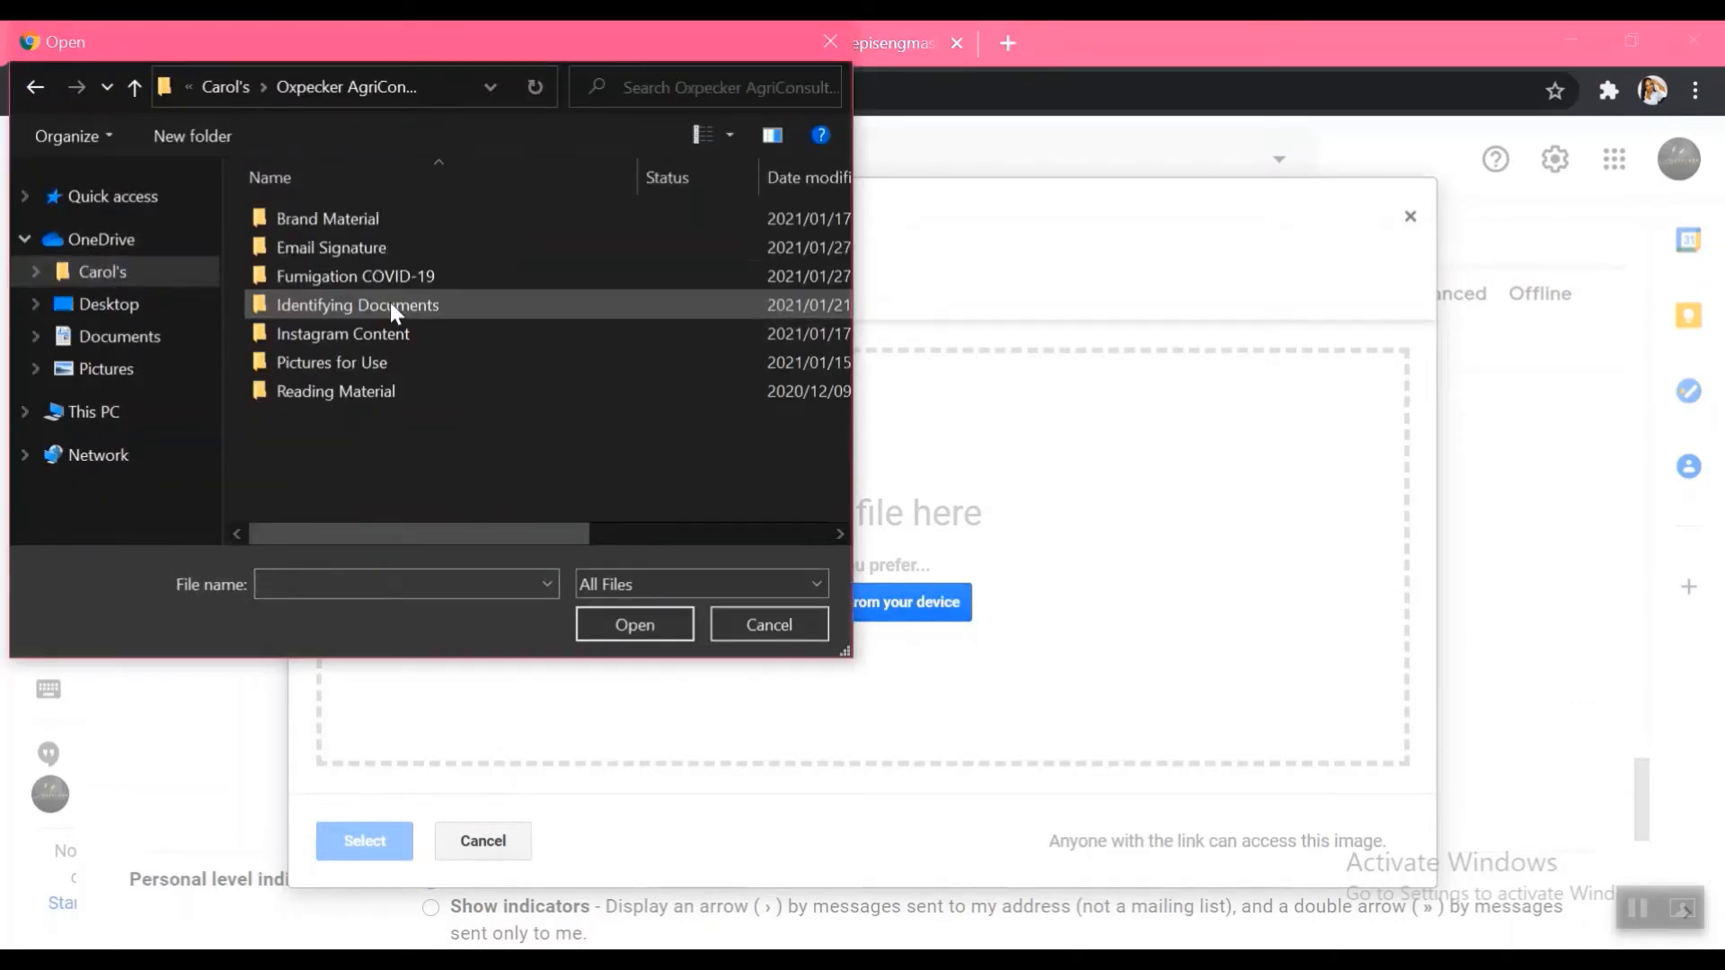
{"action": "double_click", "coordinate": [346, 255]}
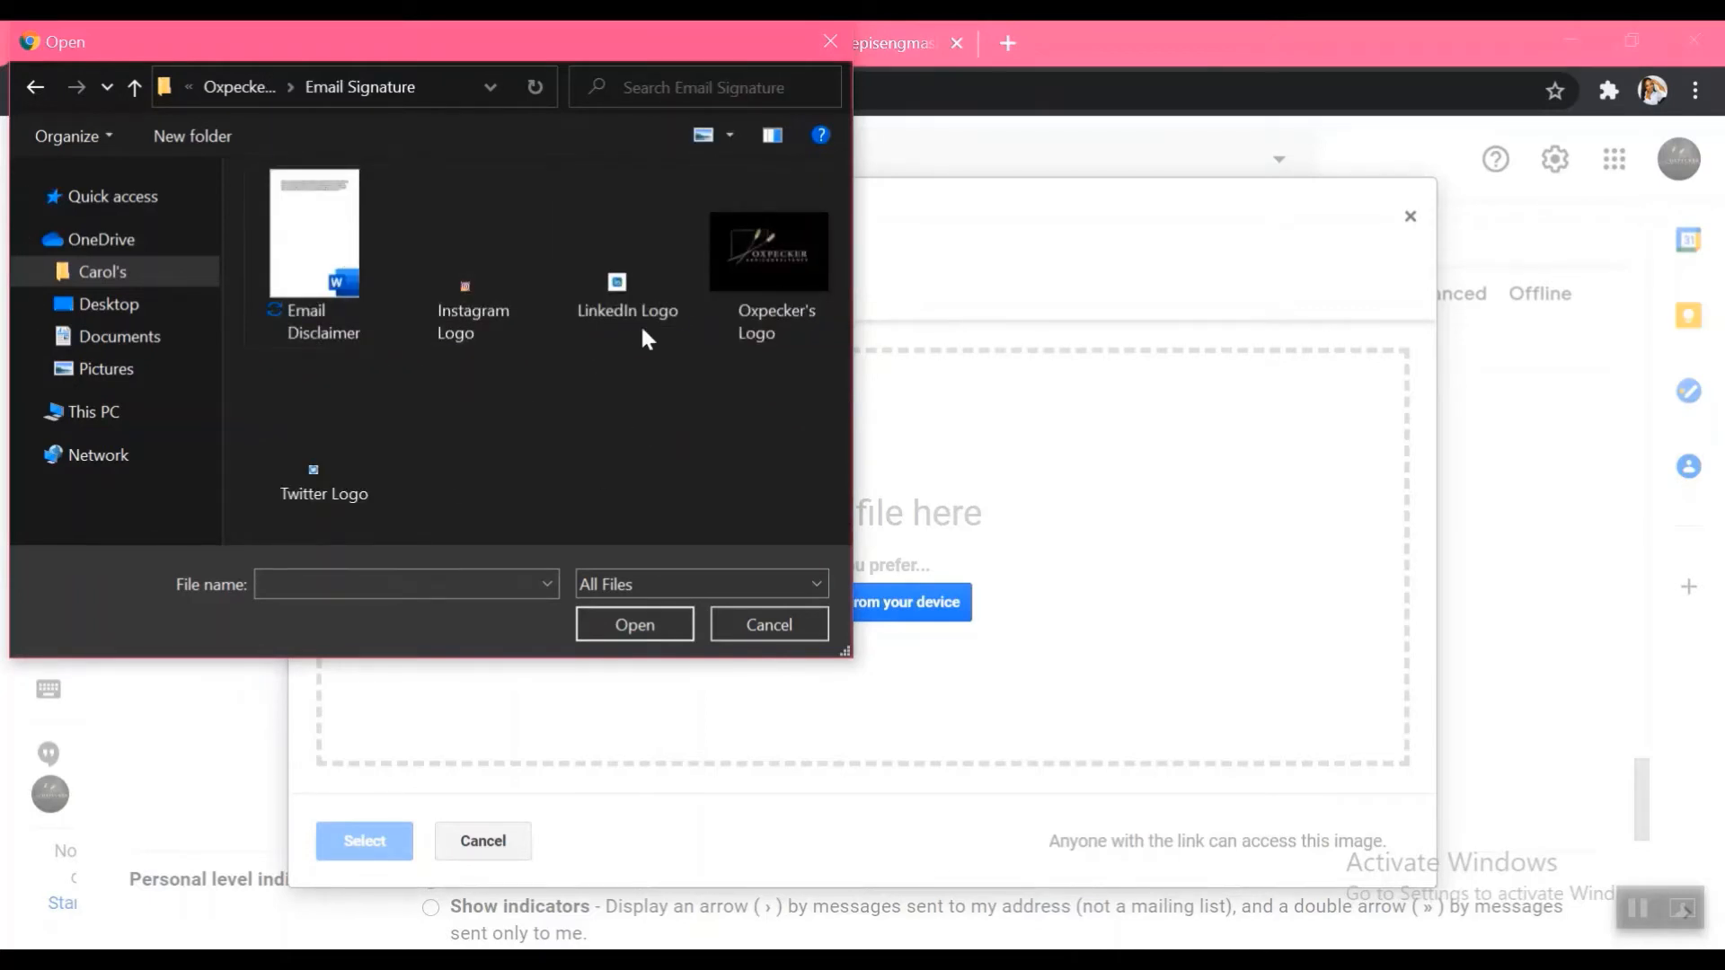
{"action": "left_click", "coordinate": [640, 296]}
{"action": "left_click", "coordinate": [633, 629]}
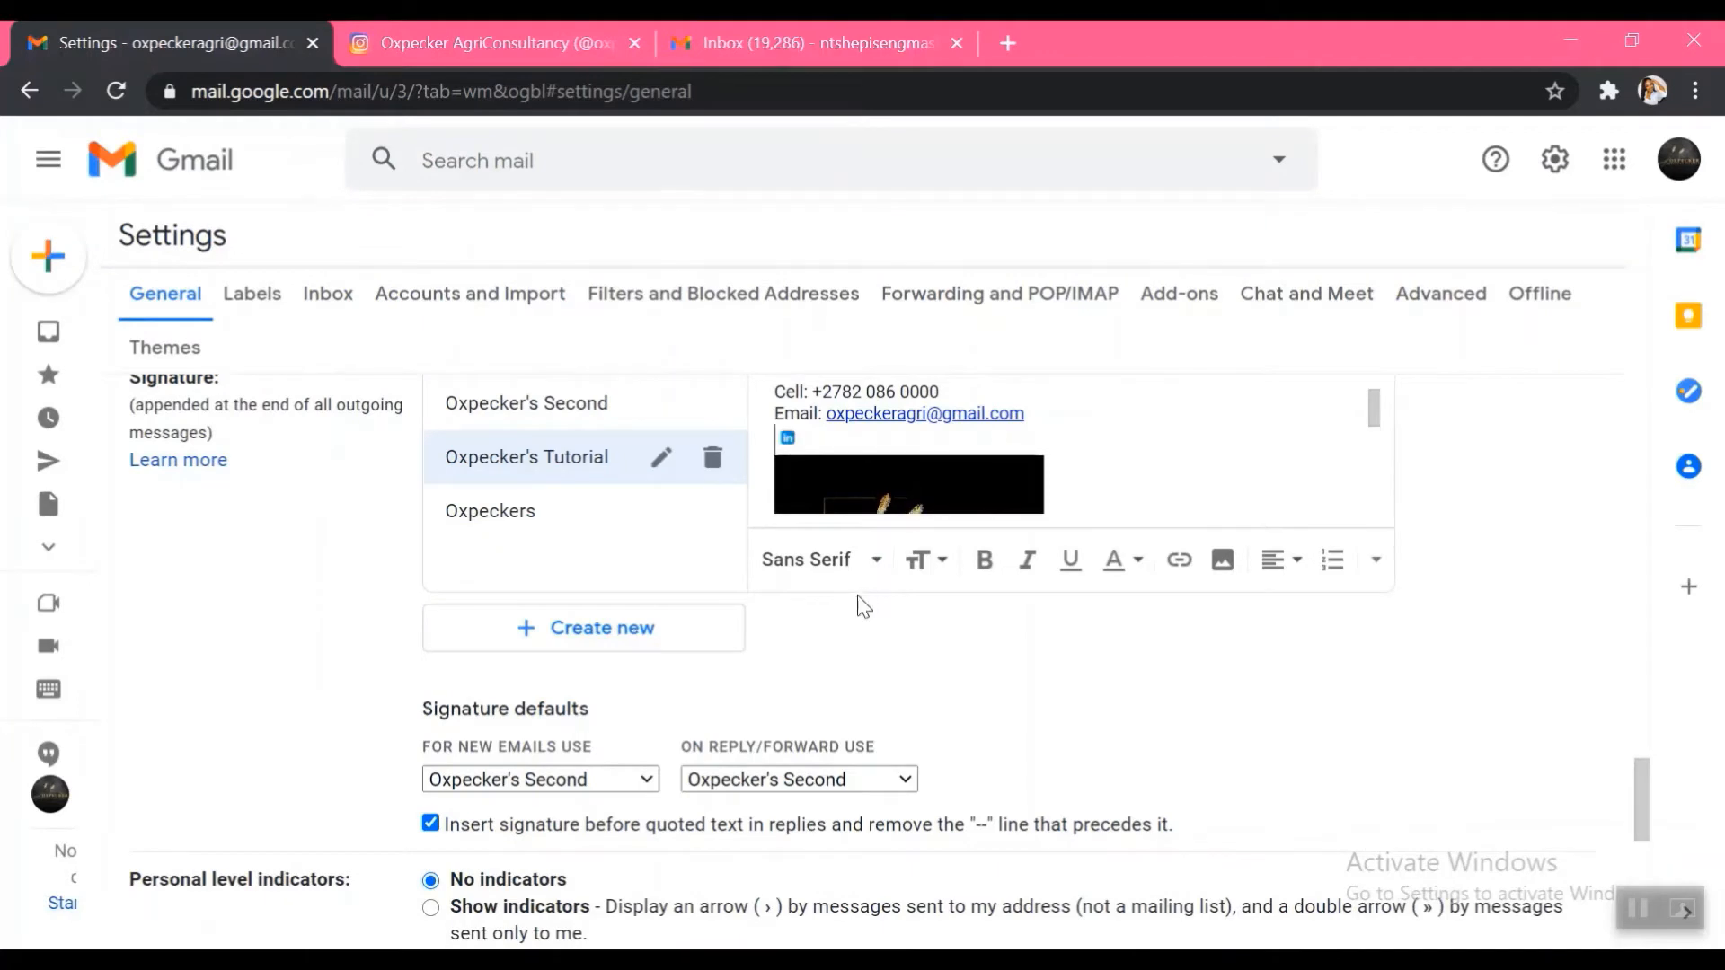
Select the signature's LinkedIn icon, then copy the LinkedIn profile address from a new browser tab
{"action": "left_click", "coordinate": [807, 437]}
{"action": "left_click_drag", "start_coordinate": [798, 440], "coordinate": [781, 439]}
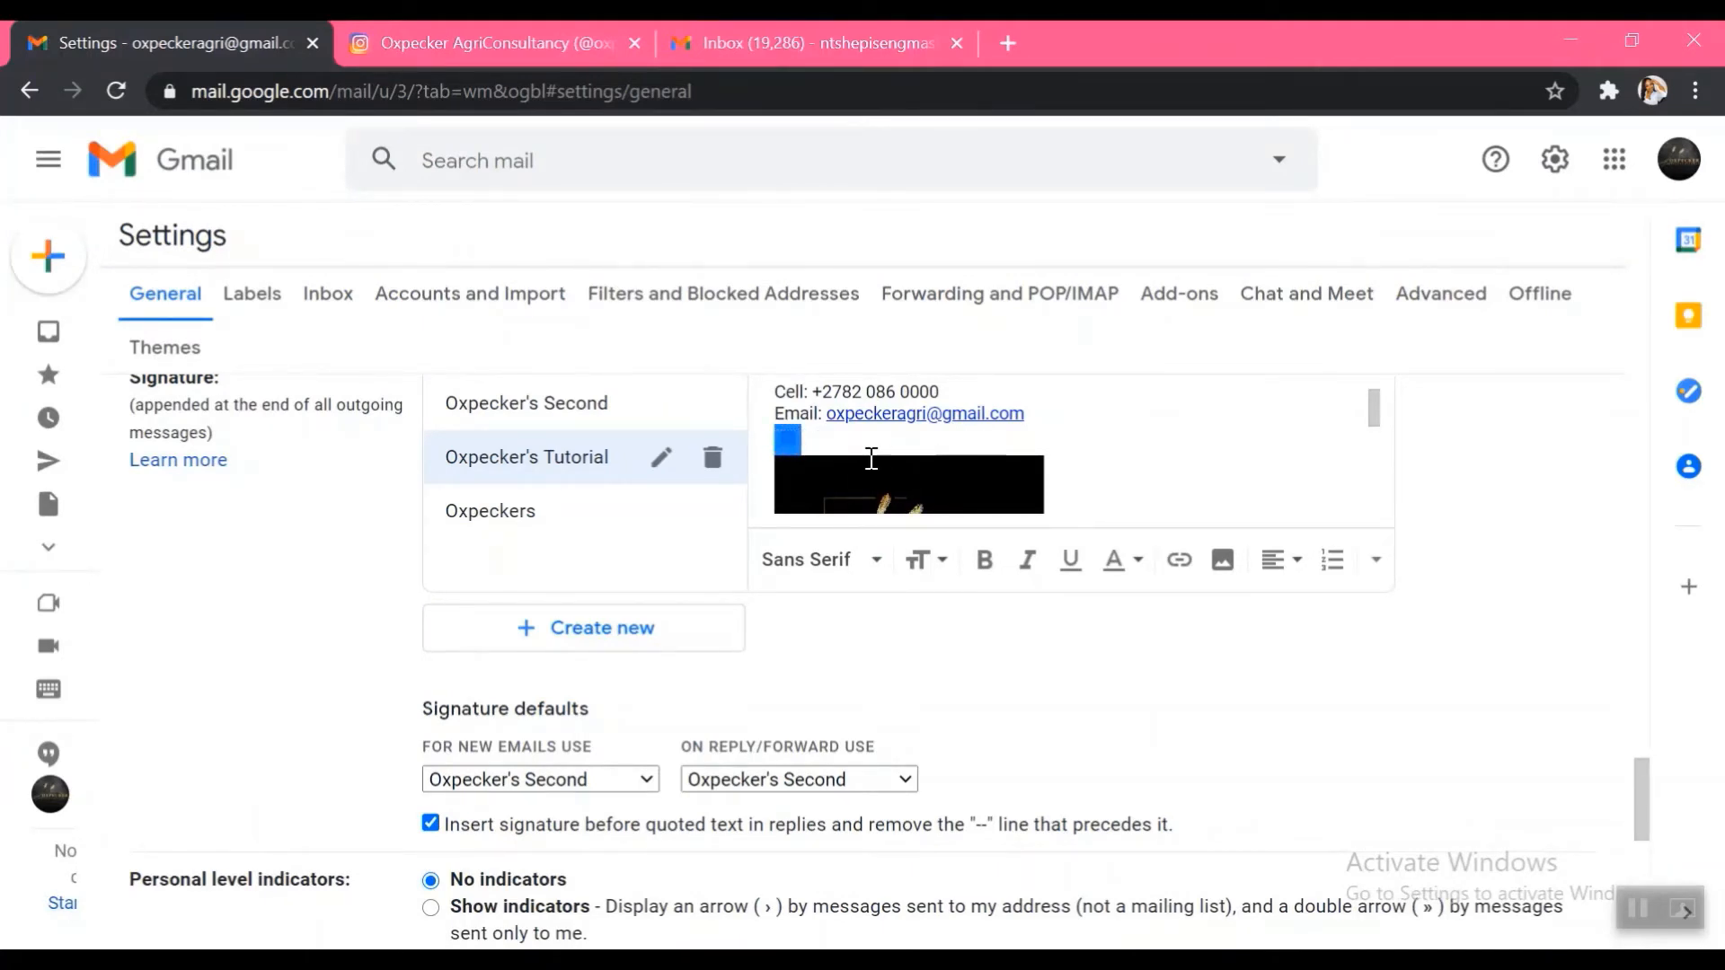
{"action": "left_click", "coordinate": [1008, 43]}
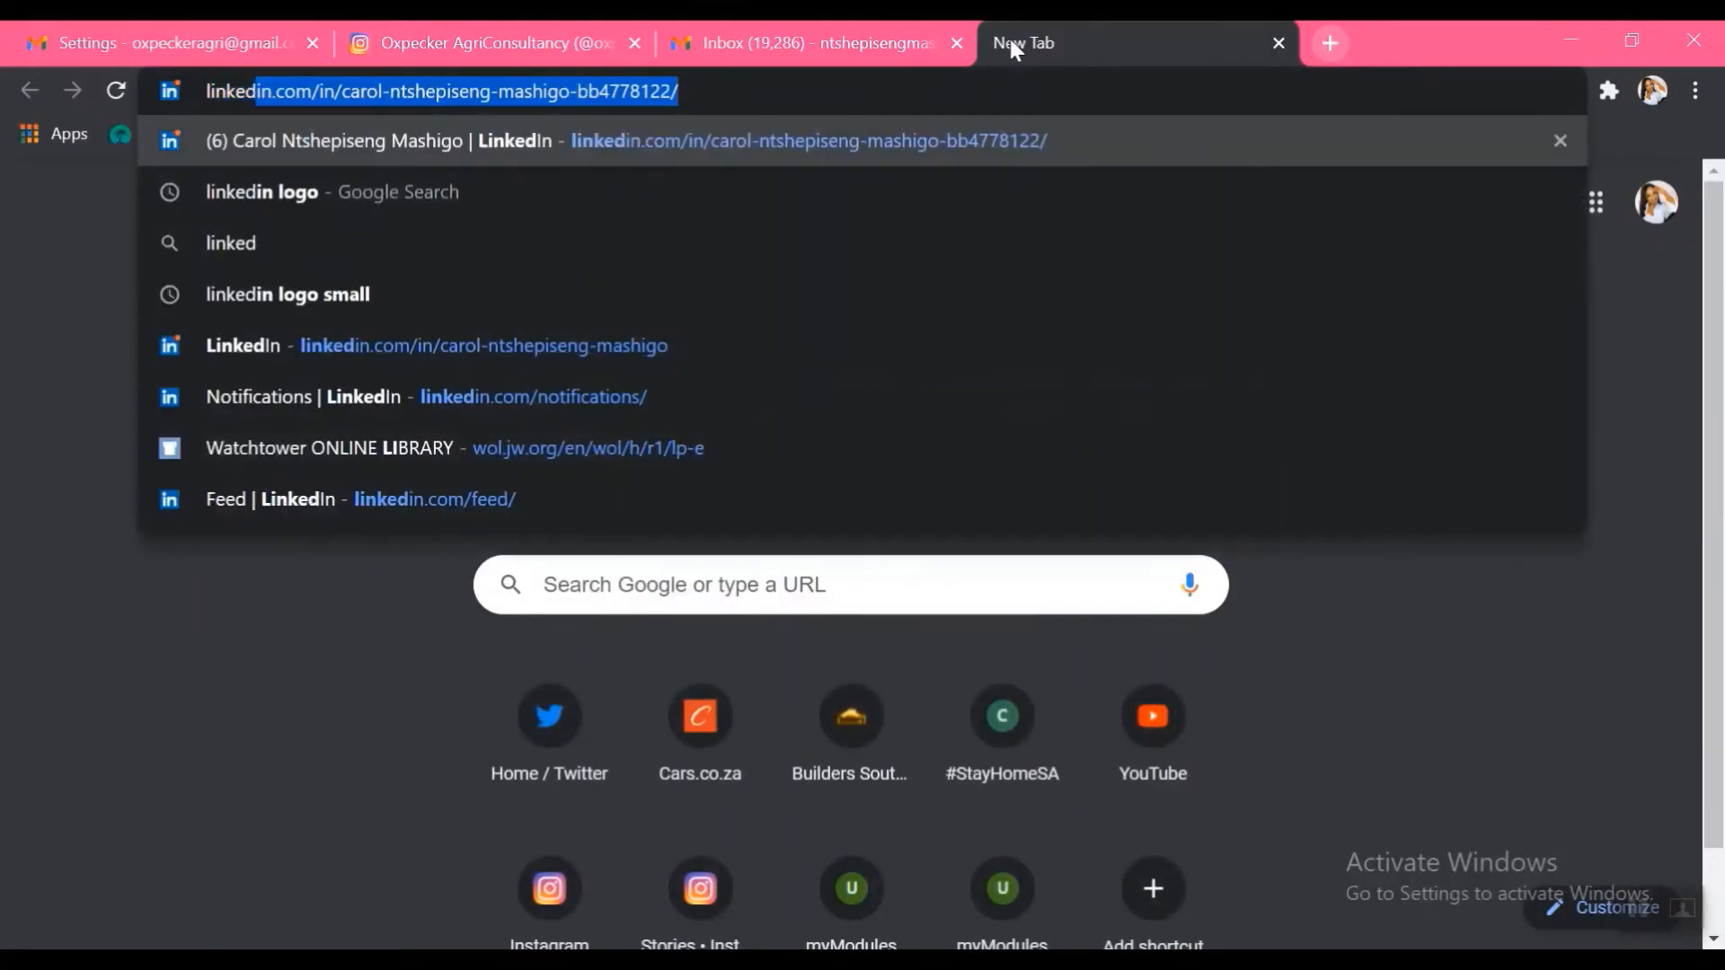
{"action": "left_click", "coordinate": [662, 140]}
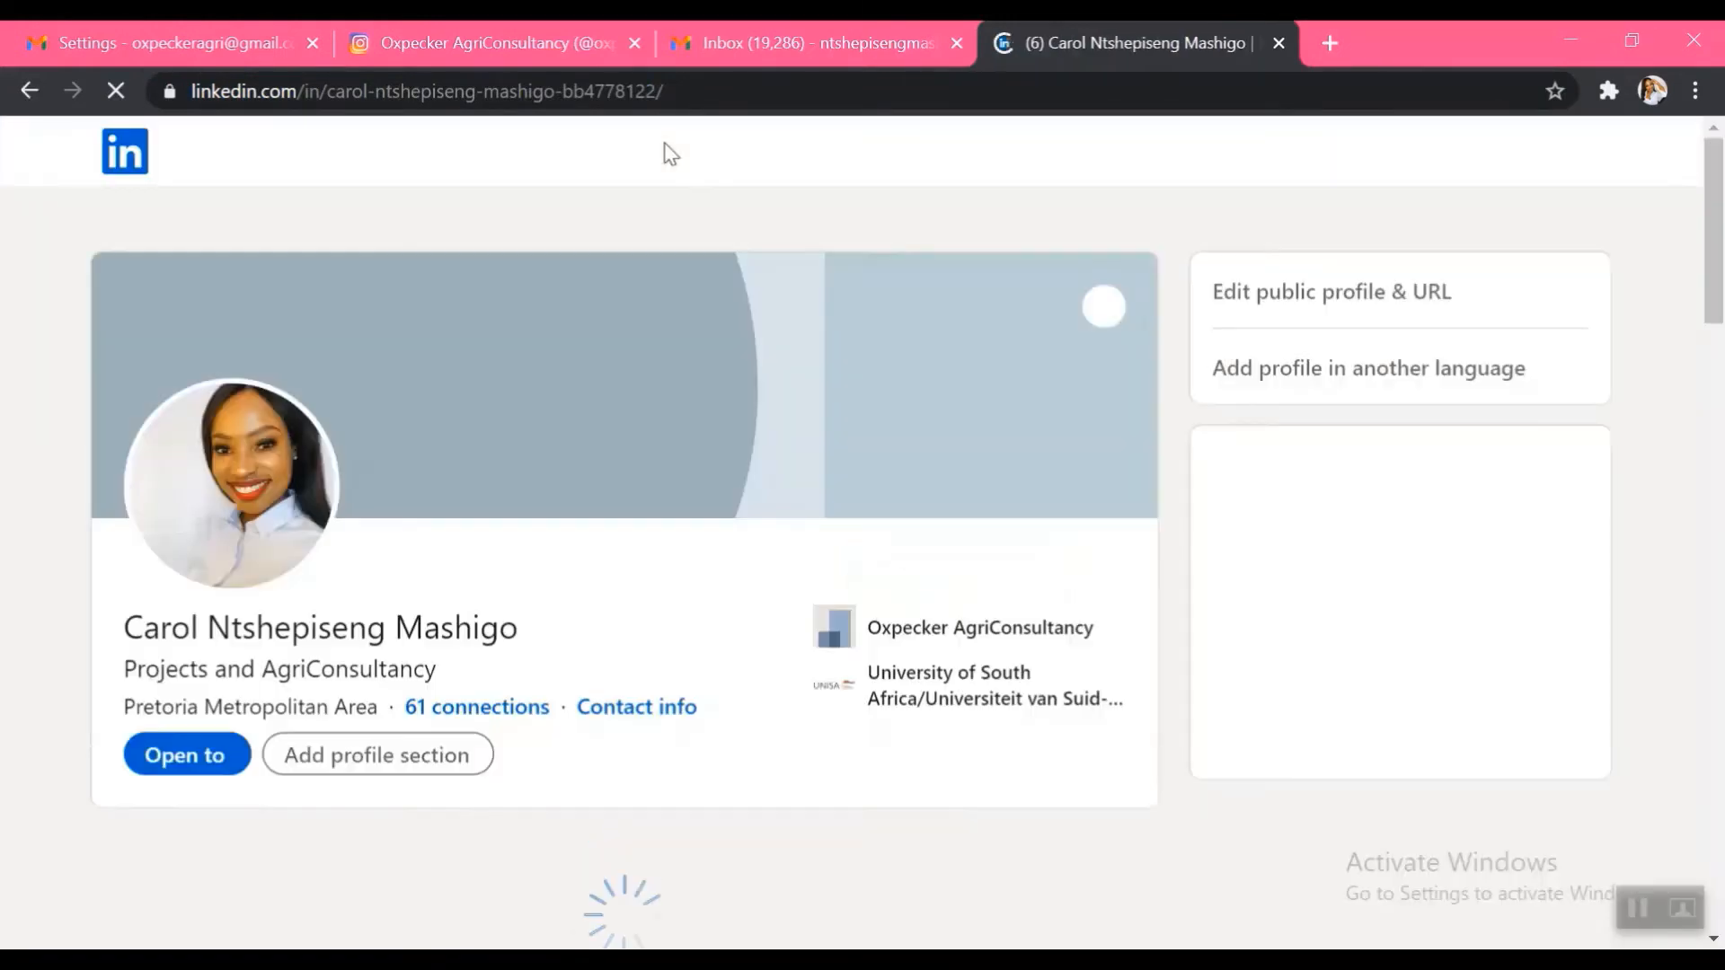
{"action": "left_click", "coordinate": [701, 95]}
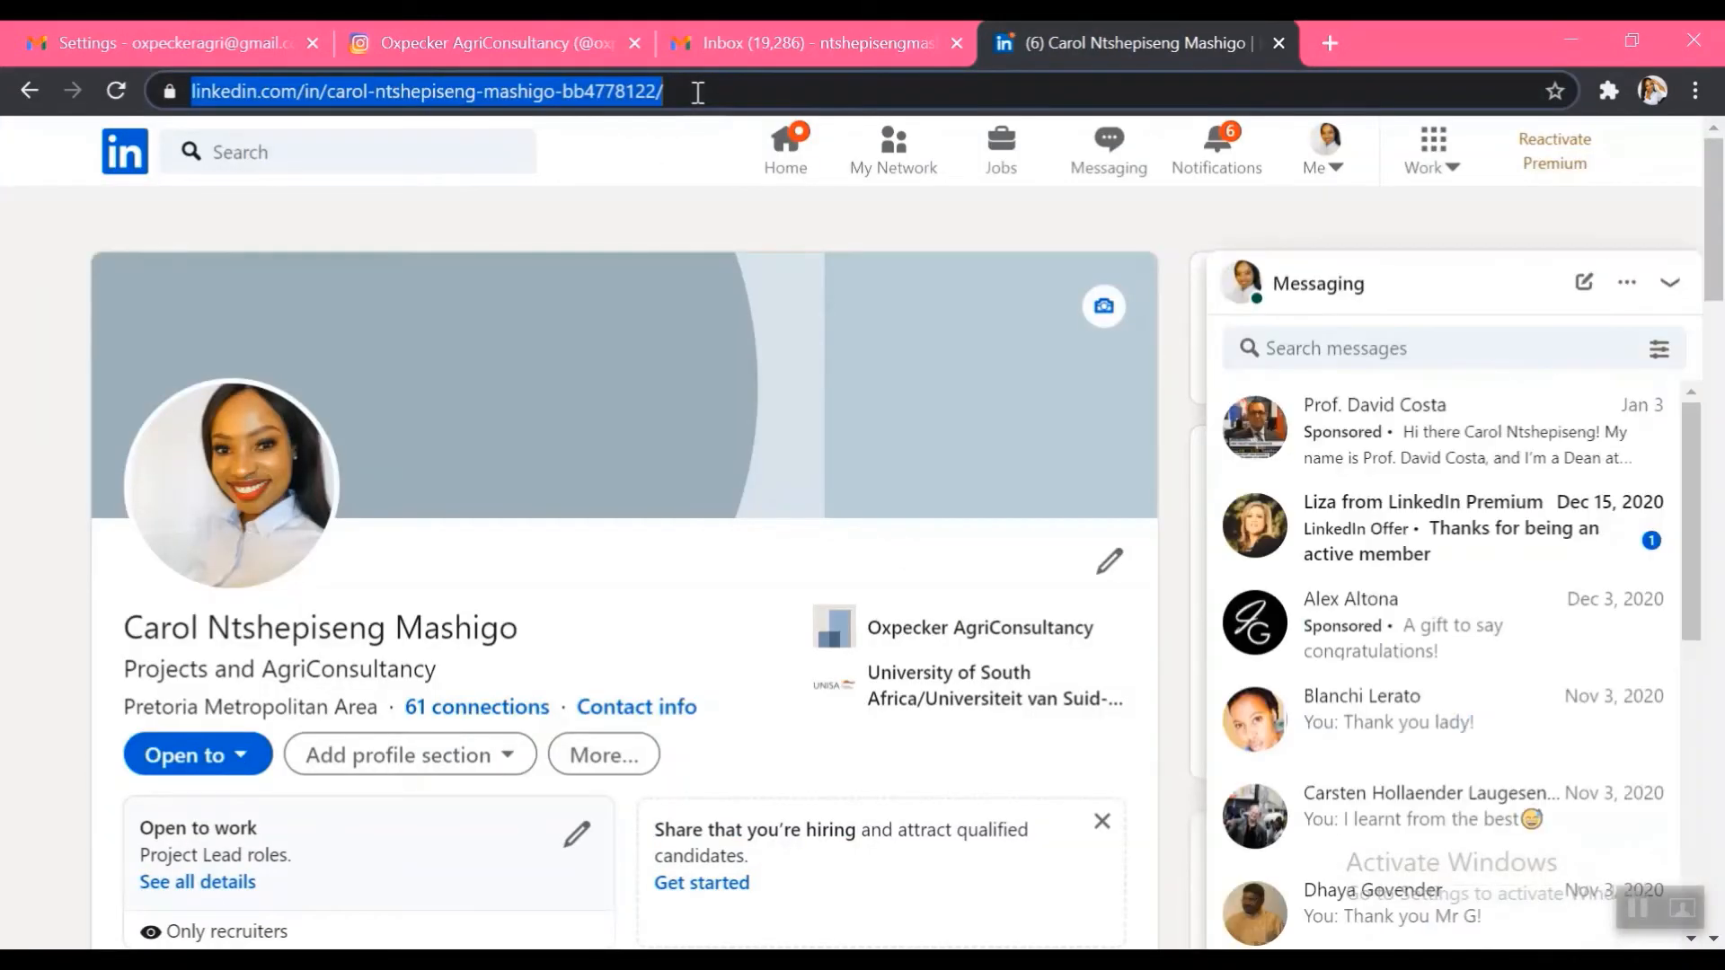
{"action": "right_click", "coordinate": [602, 88]}
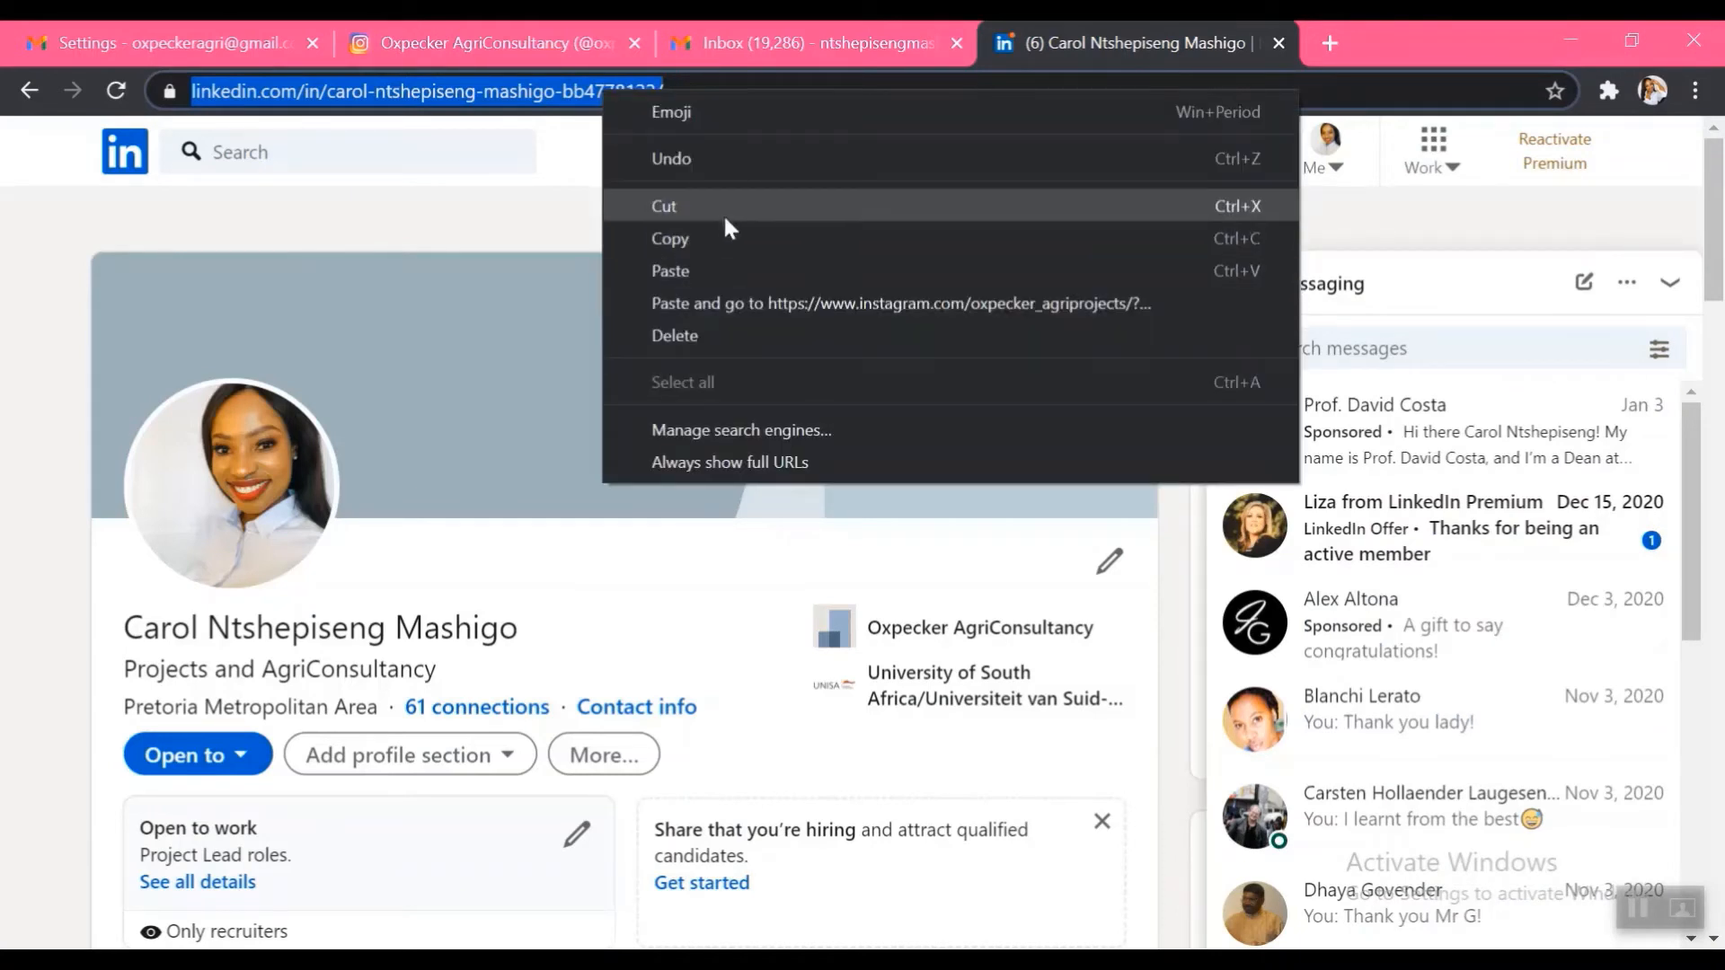
{"action": "left_click", "coordinate": [681, 240]}
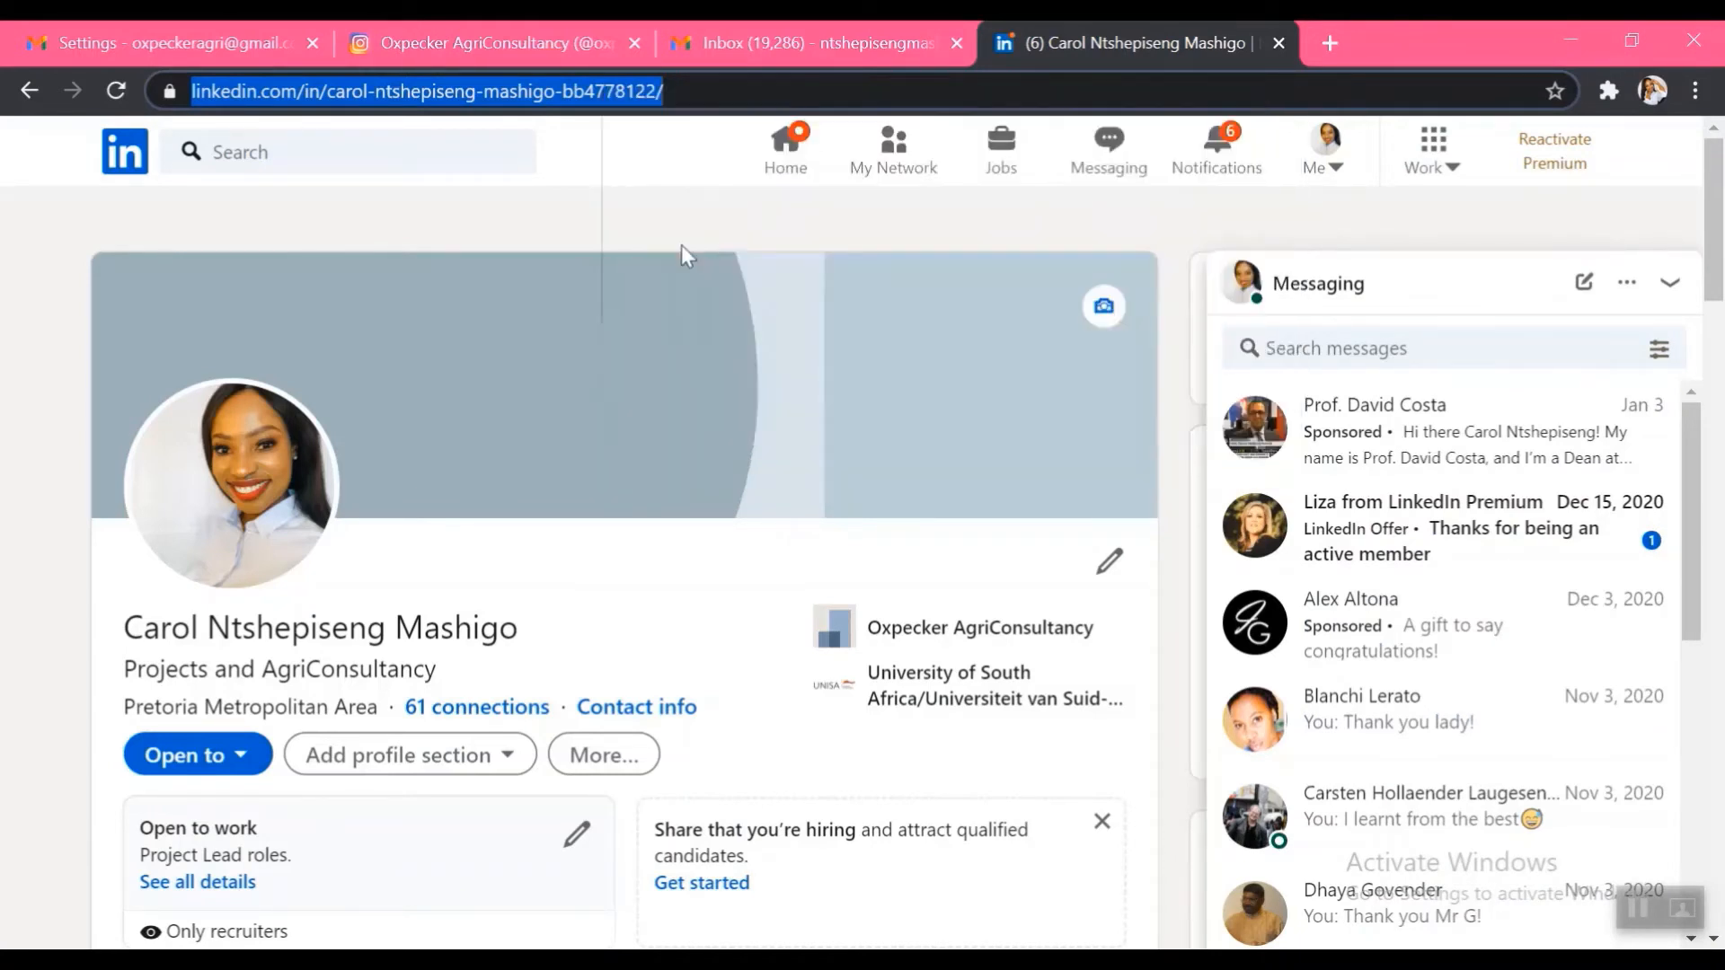
Hyperlink the signature's LinkedIn icon to the copied LinkedIn profile address
{"action": "left_click", "coordinate": [208, 42]}
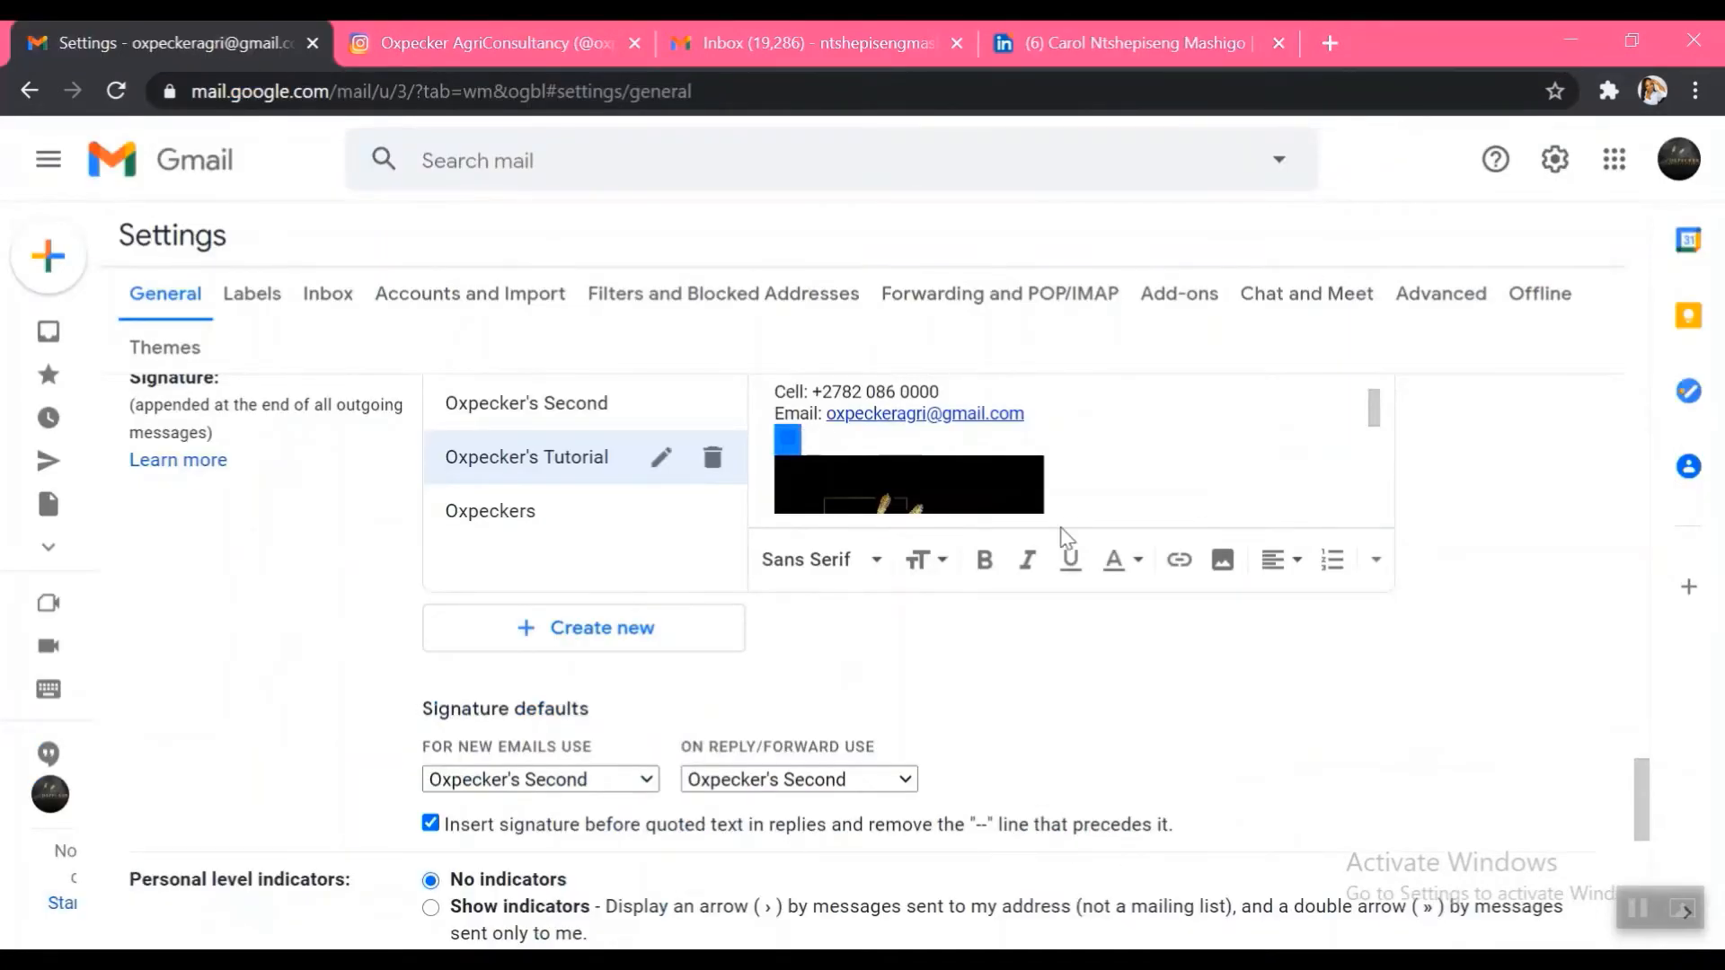
{"action": "left_click", "coordinate": [1181, 561]}
{"action": "right_click", "coordinate": [711, 529]}
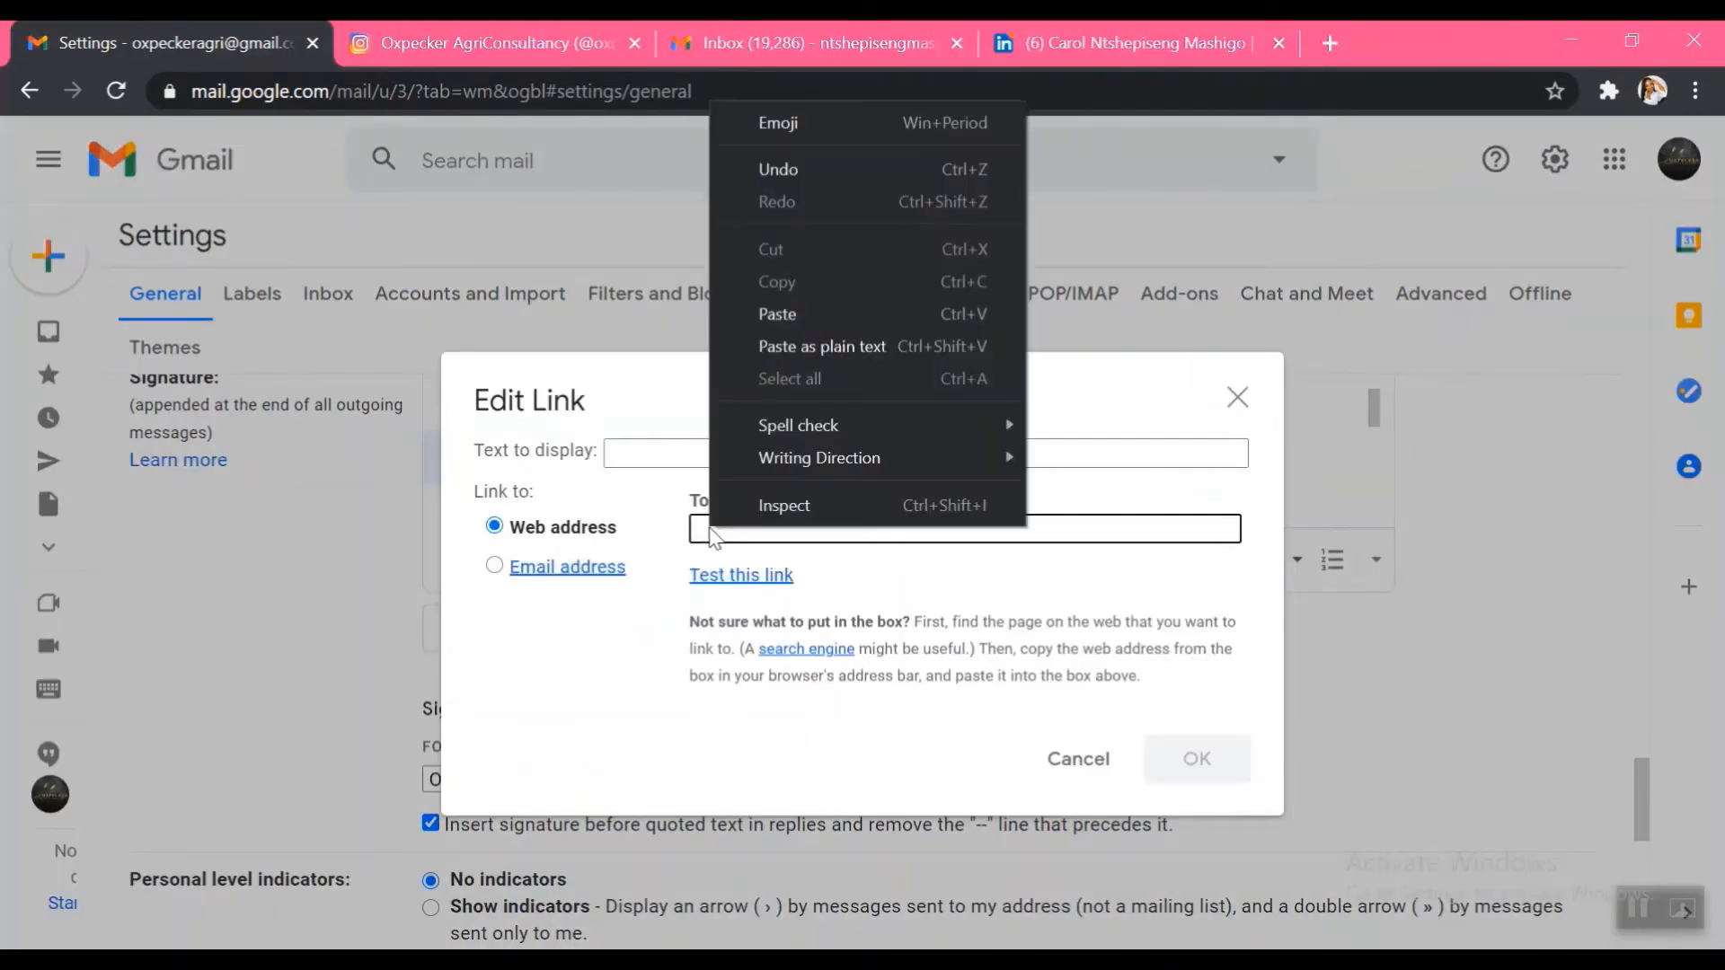
{"action": "left_click", "coordinate": [823, 316]}
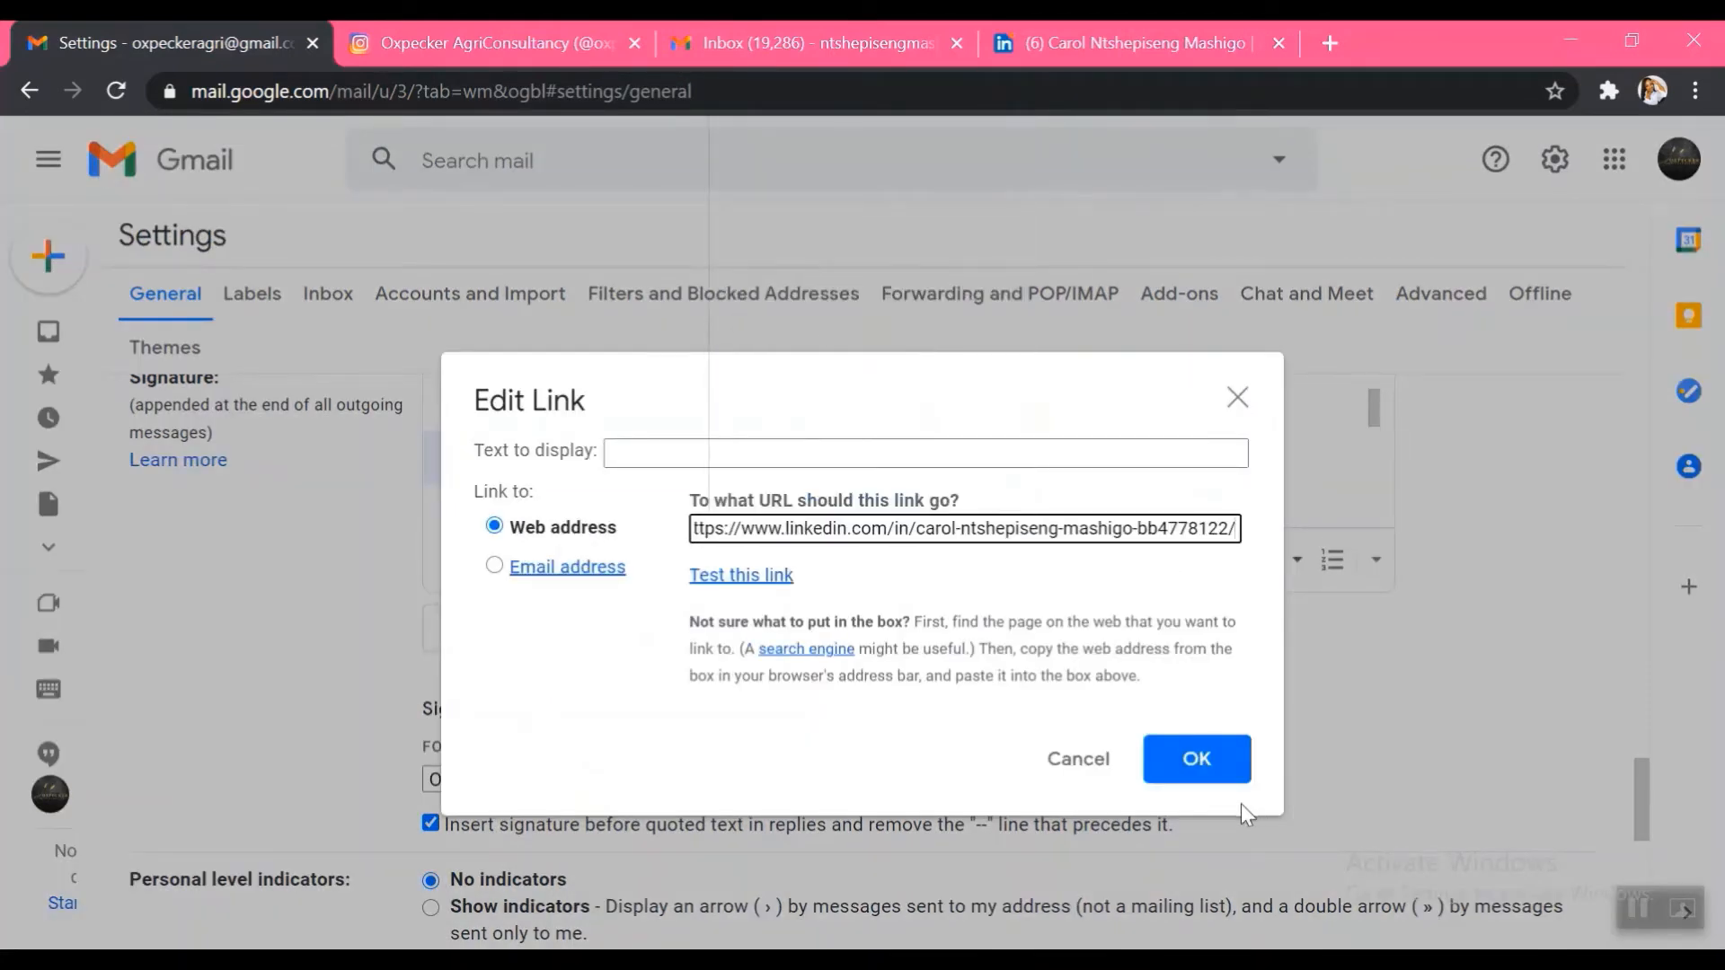
{"action": "left_click", "coordinate": [1206, 777]}
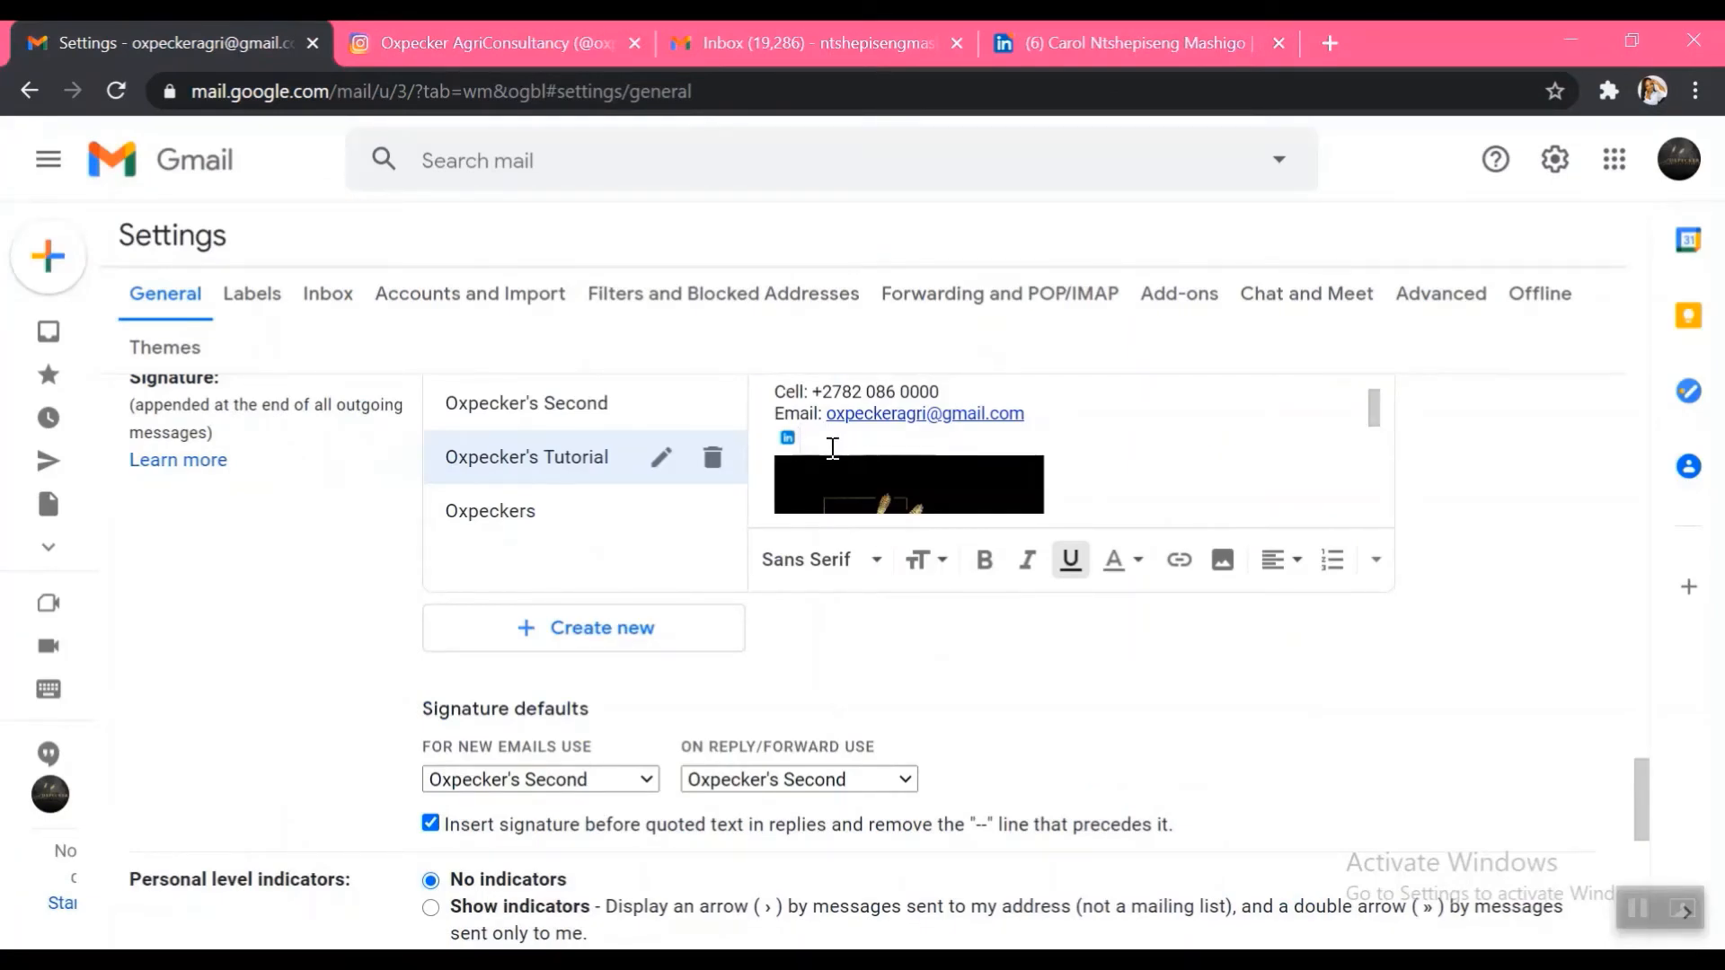
Upload the Instagram Logo image into the signature beside the LinkedIn icon and select it
{"action": "left_click", "coordinate": [1223, 560]}
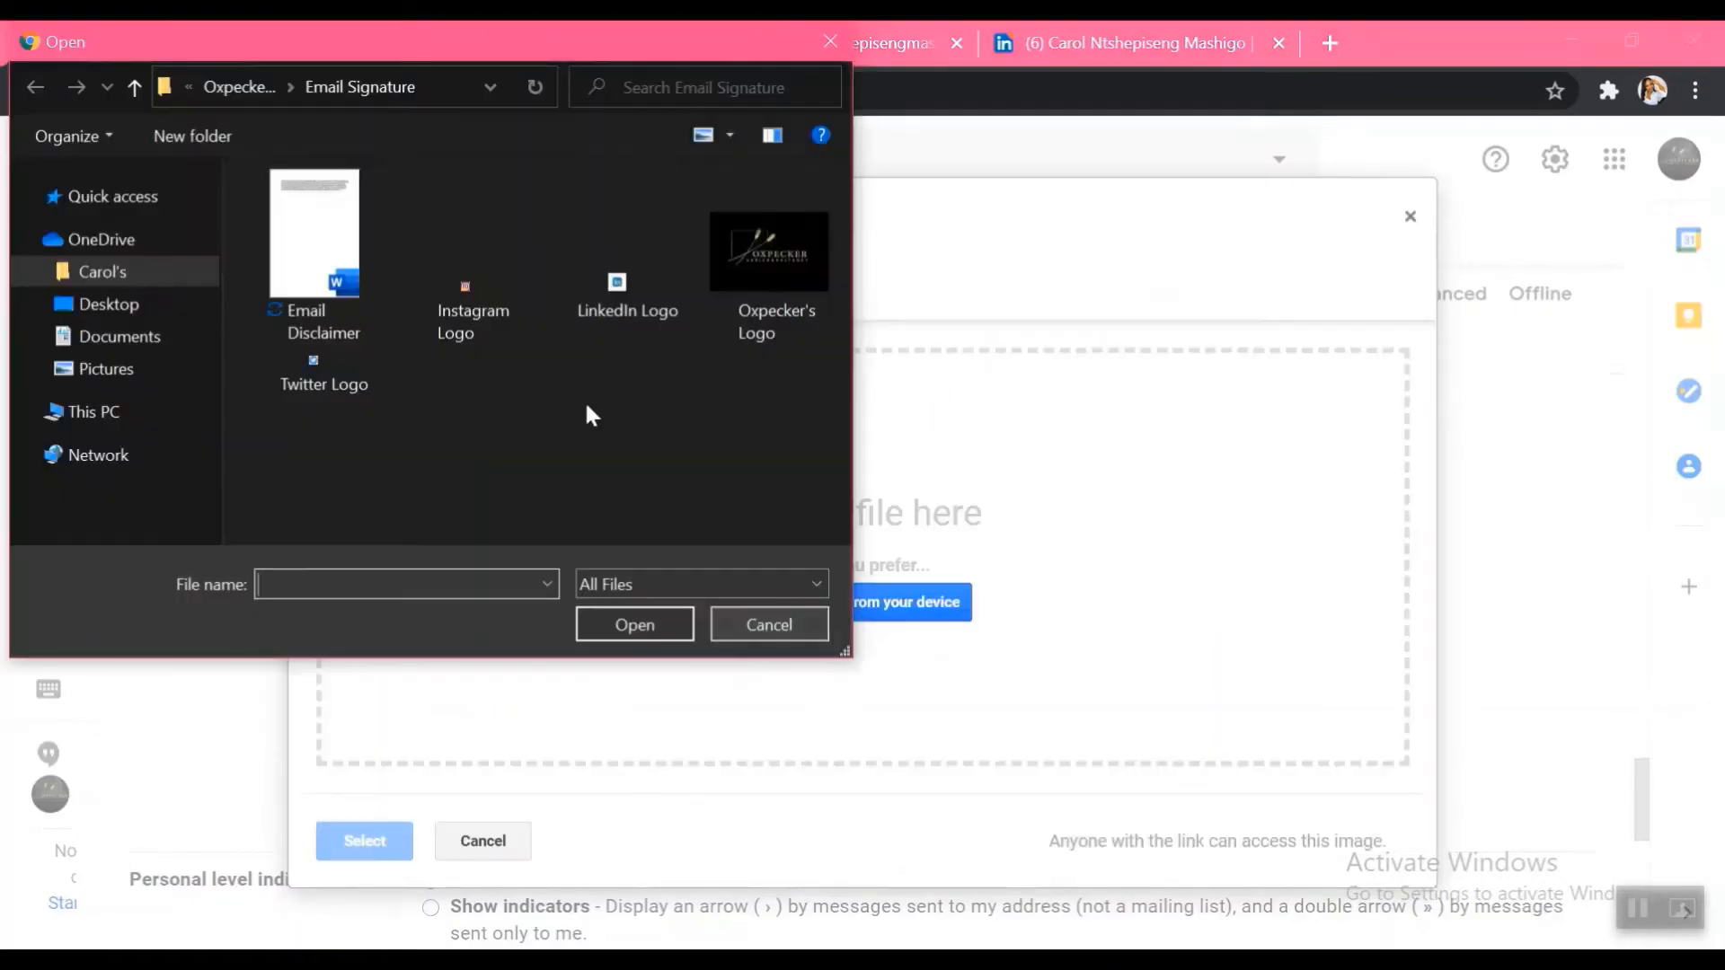
{"action": "left_click", "coordinate": [483, 279]}
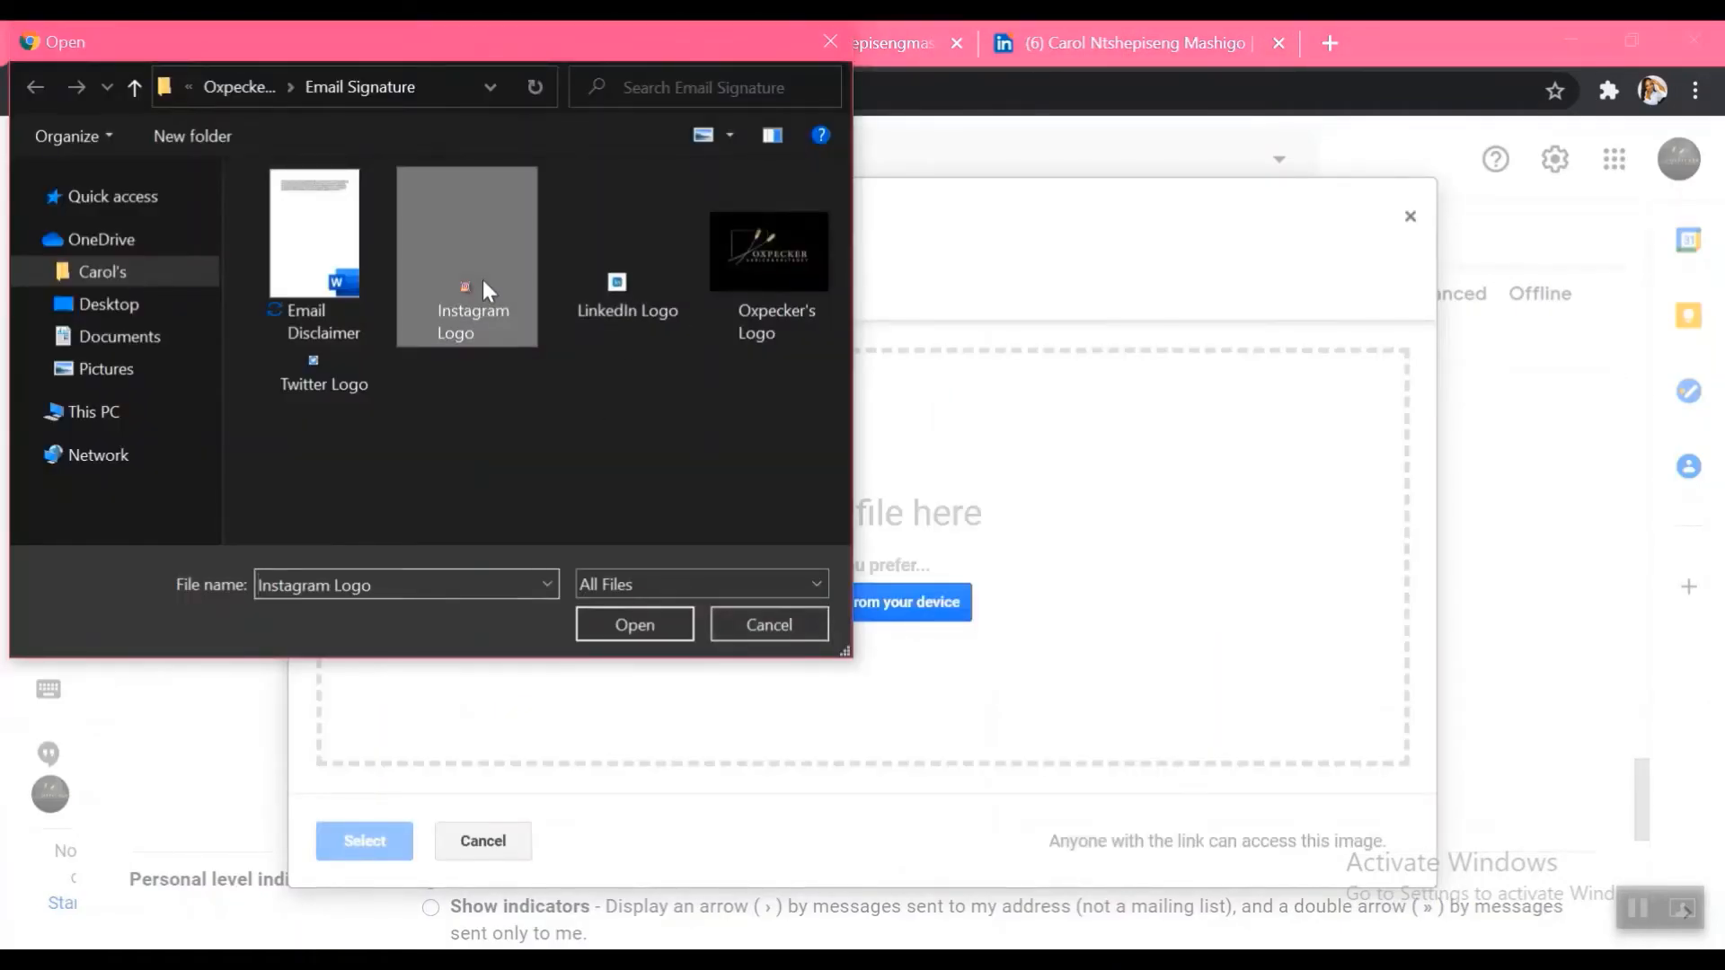
{"action": "left_click", "coordinate": [631, 629]}
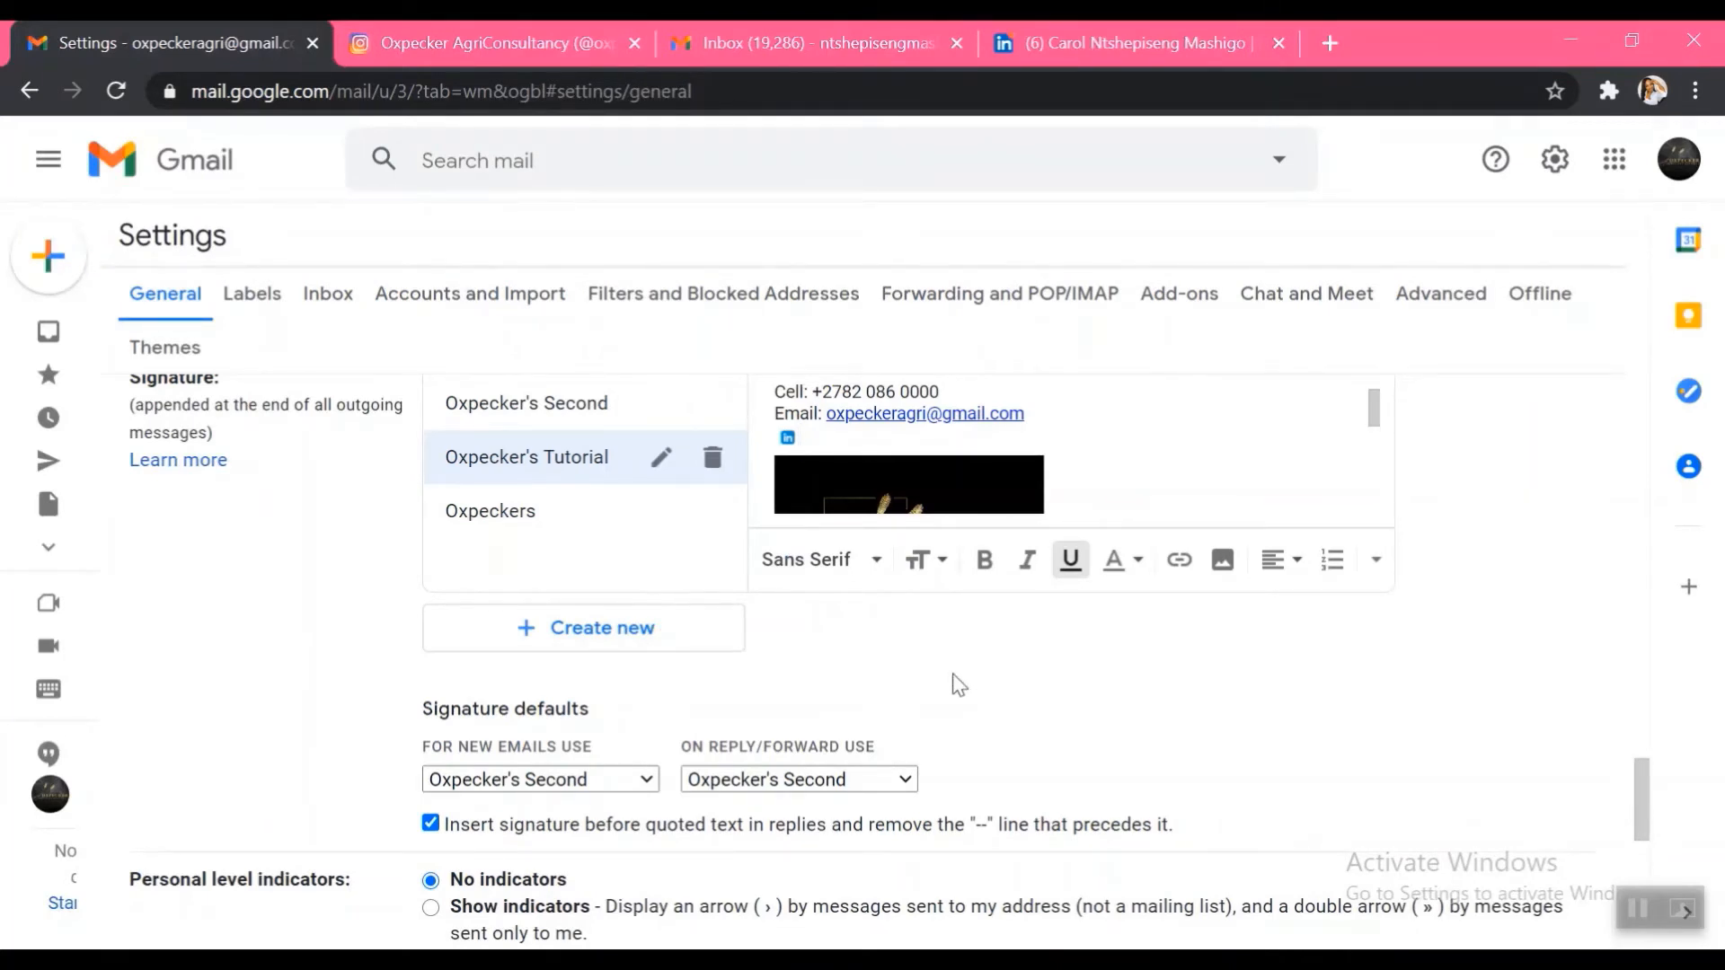
{"action": "key", "text": "ctrl+v"}
{"action": "left_click_drag", "start_coordinate": [798, 442], "coordinate": [813, 442]}
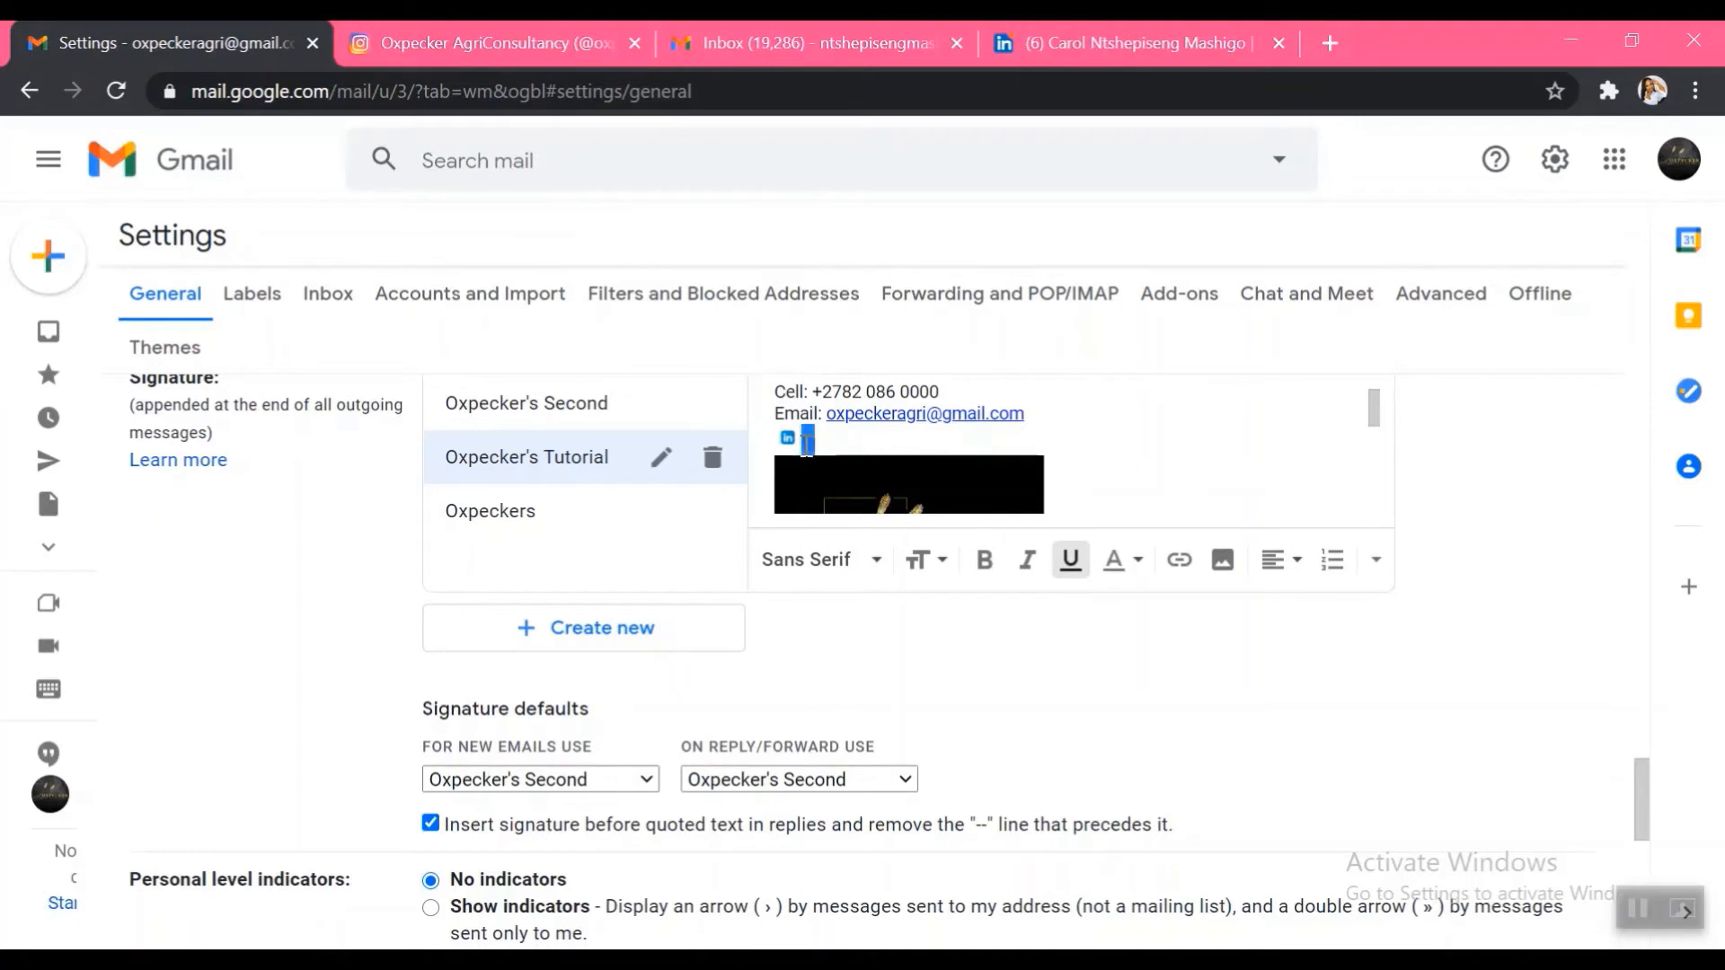
{"action": "left_click", "coordinate": [516, 40]}
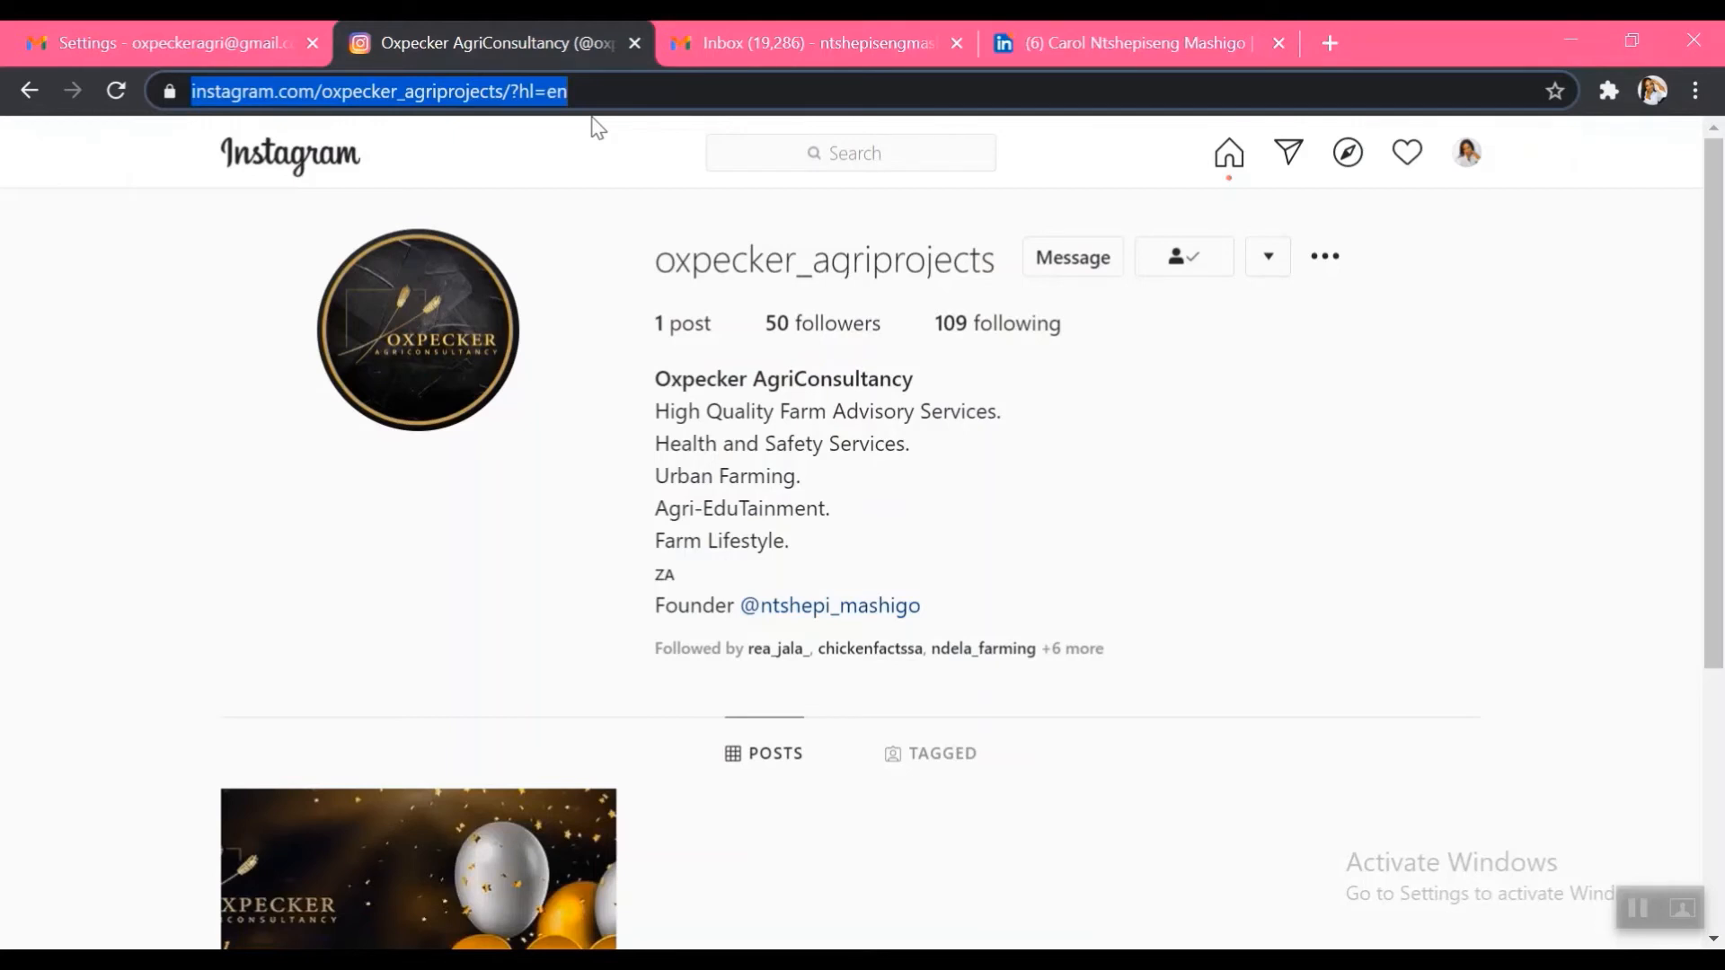
Copy the Oxpecker AgriConsultancy Instagram page address and hyperlink the signature's Instagram icon to it
{"action": "right_click", "coordinate": [538, 88]}
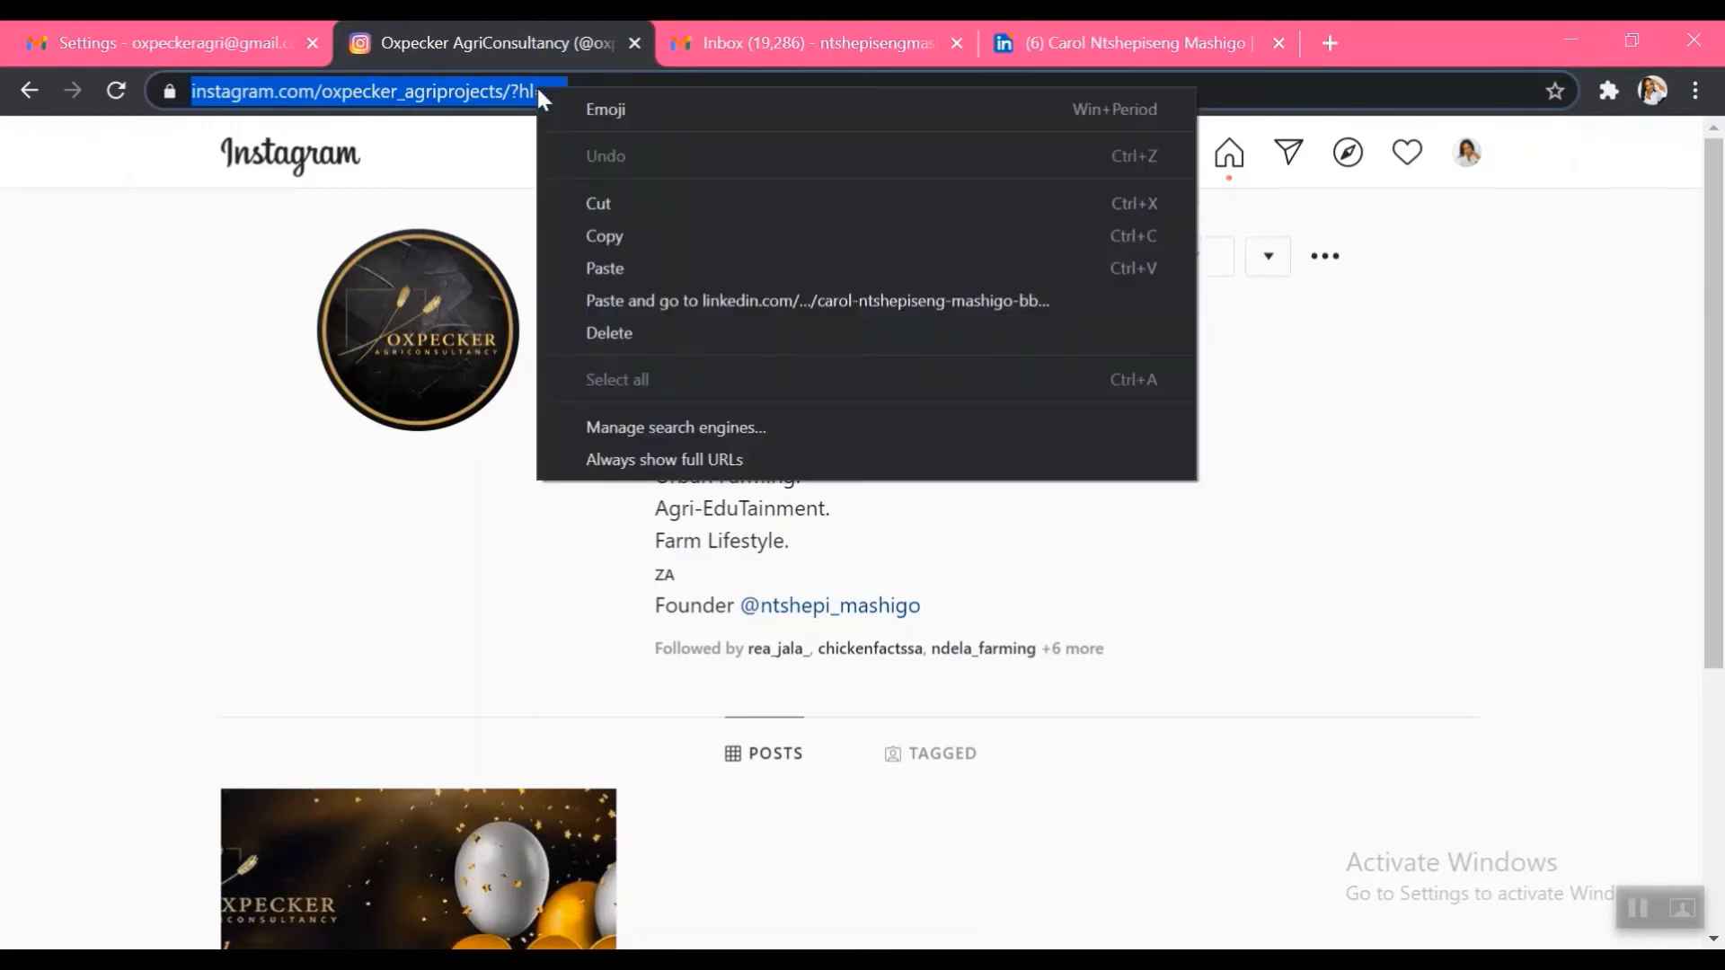
{"action": "left_click", "coordinate": [611, 235]}
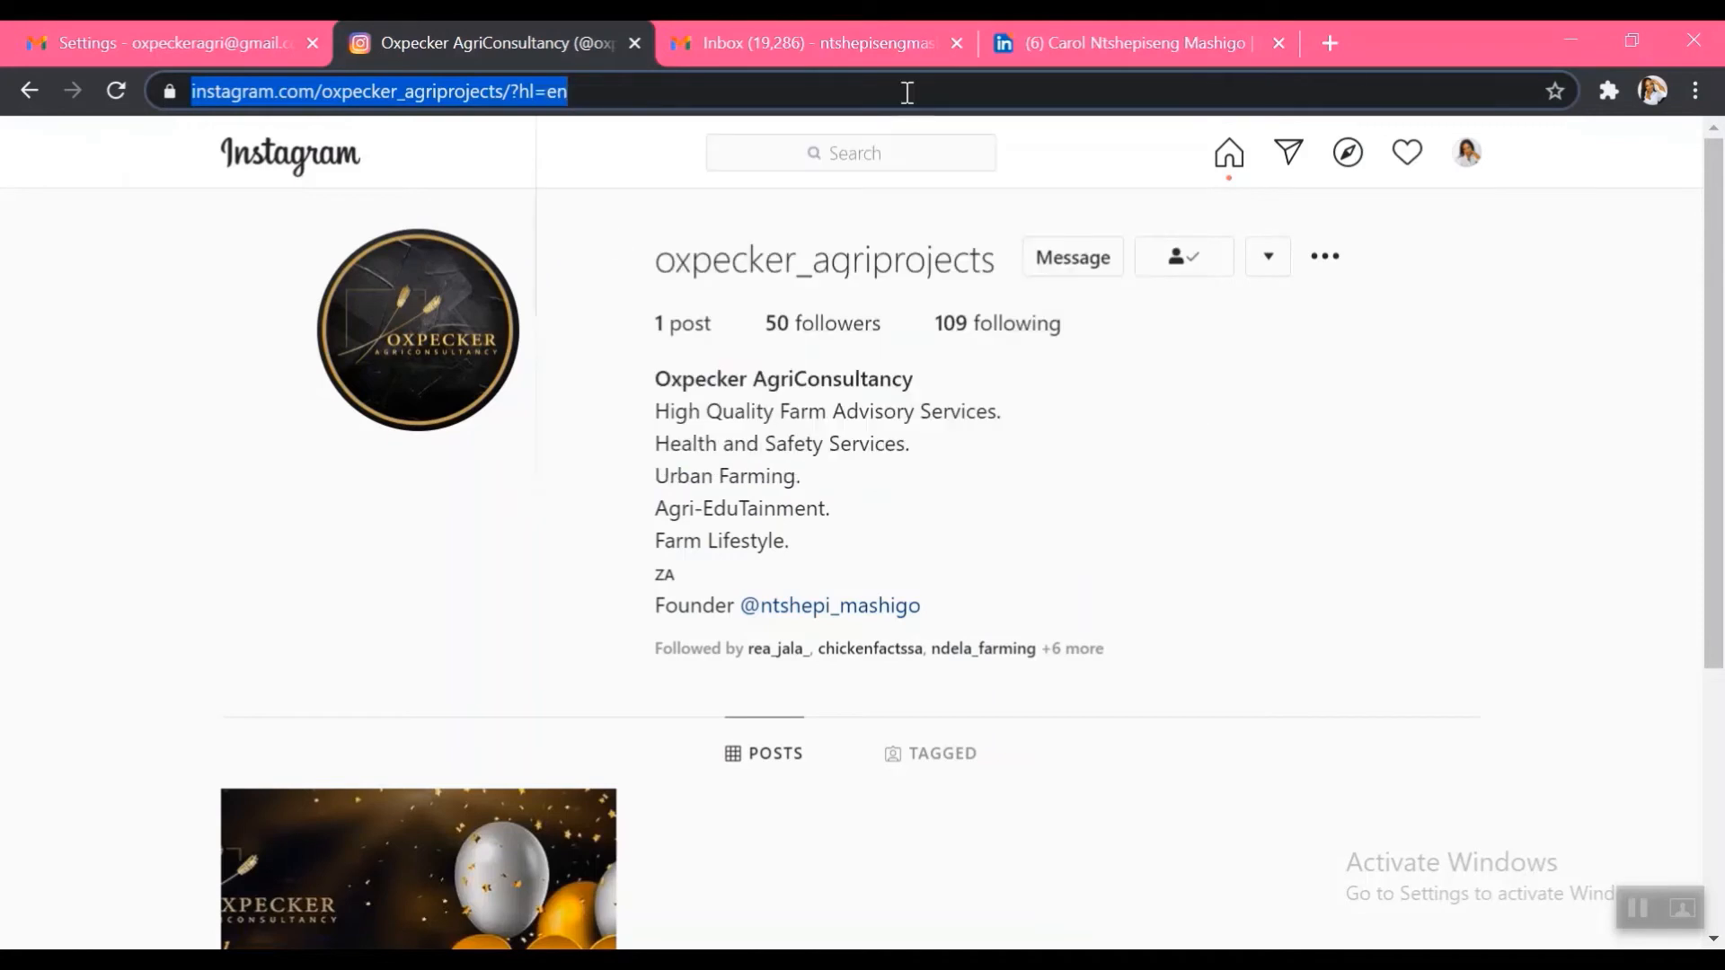
{"action": "left_click", "coordinate": [258, 36]}
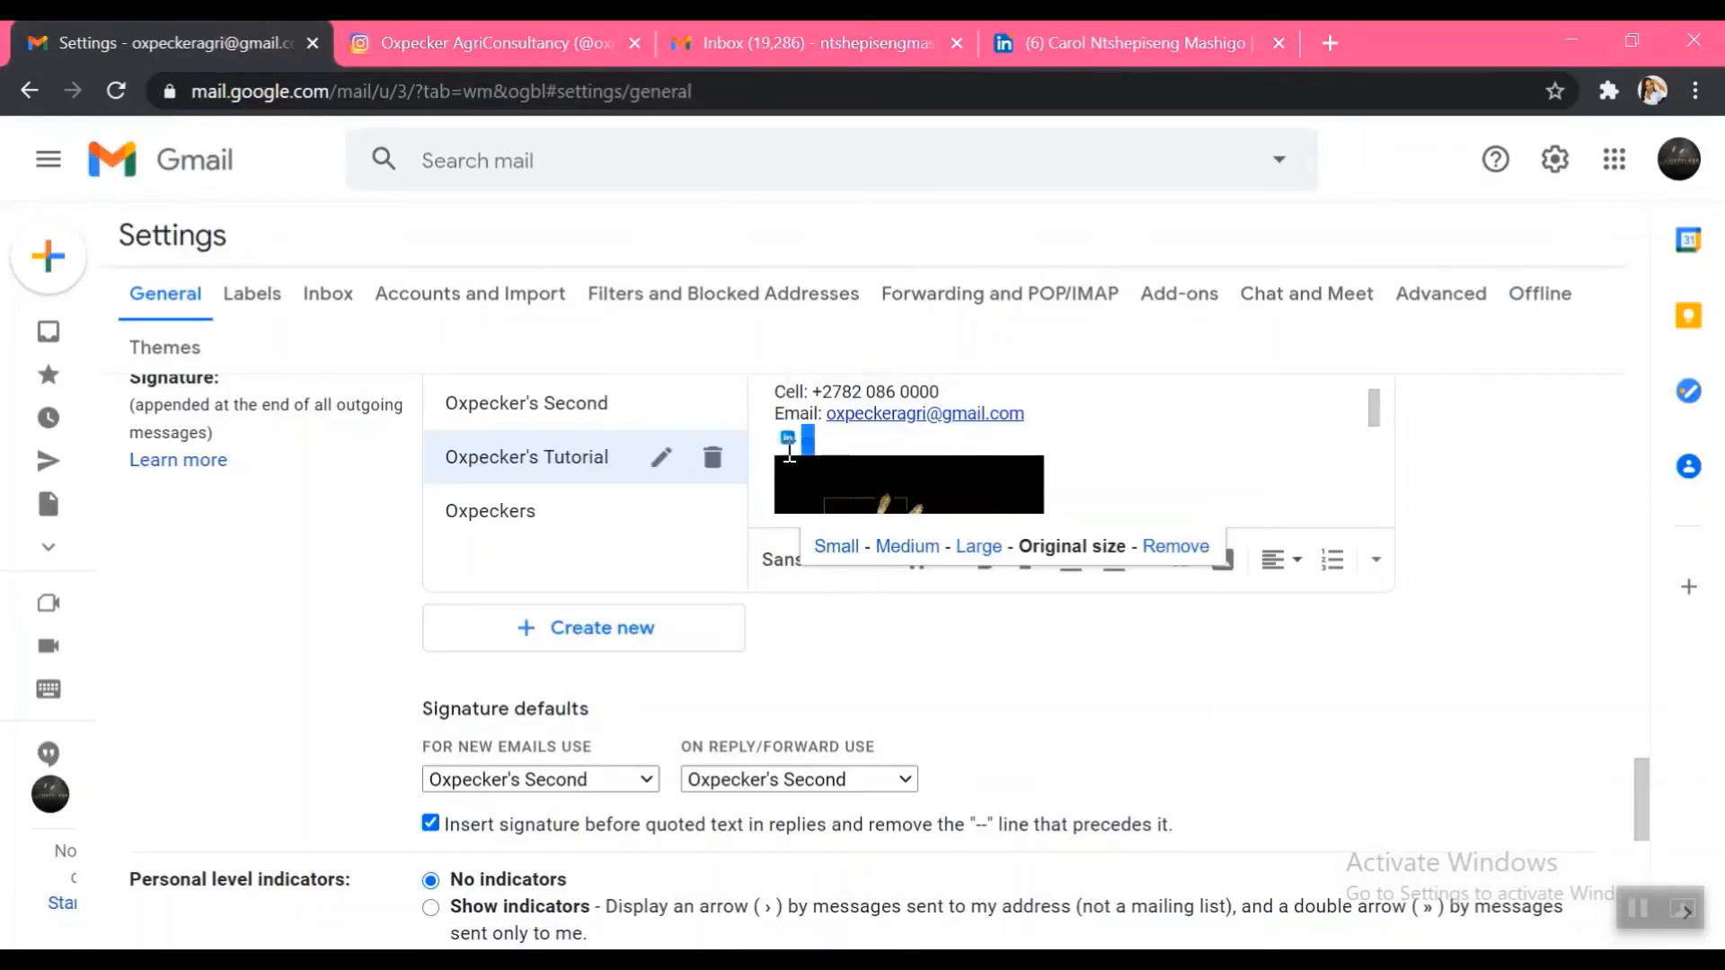
{"action": "left_click", "coordinate": [1196, 586]}
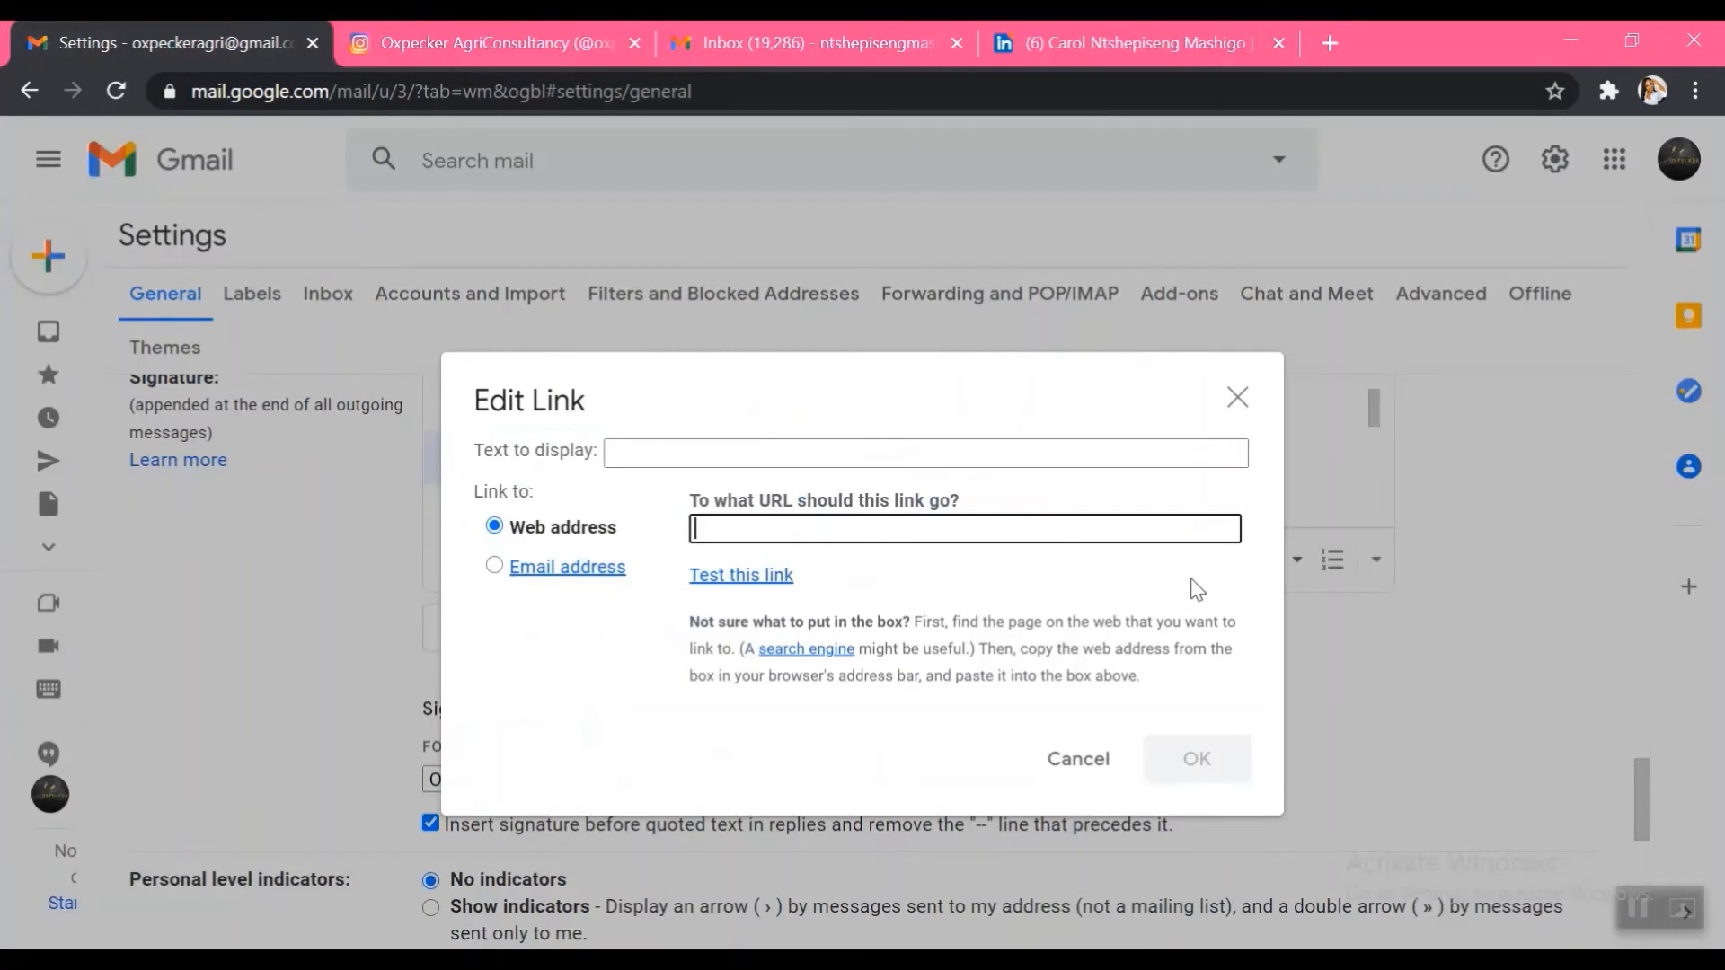
{"action": "right_click", "coordinate": [728, 529]}
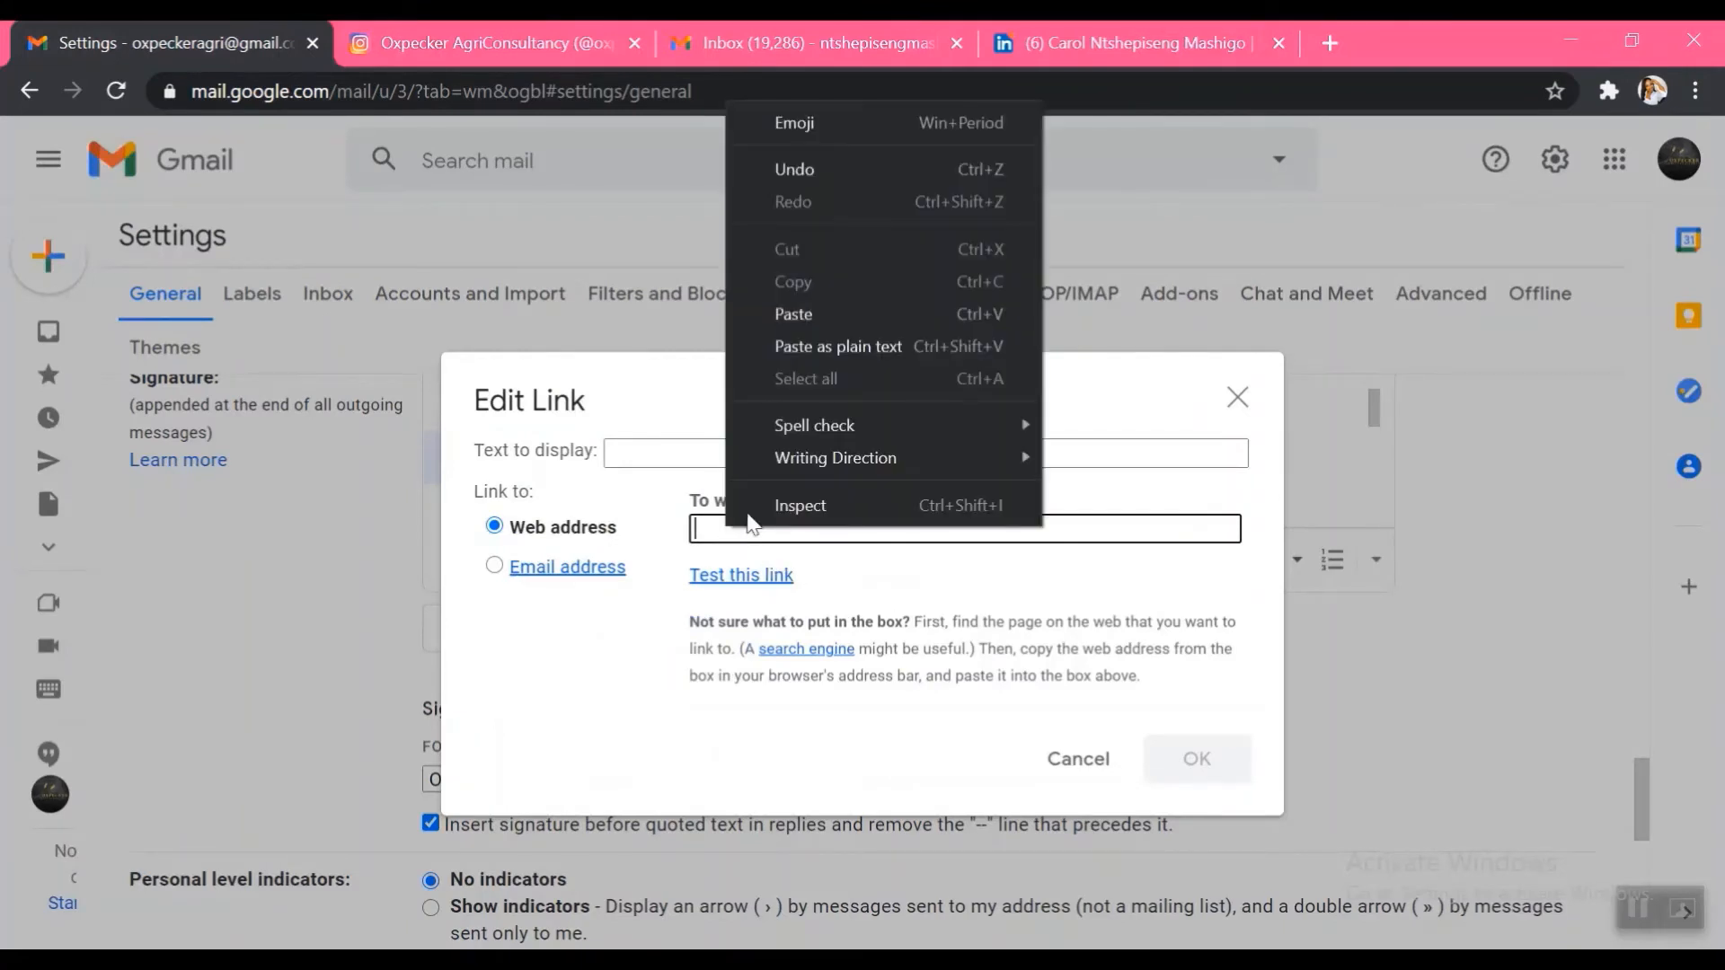
{"action": "left_click", "coordinate": [822, 320]}
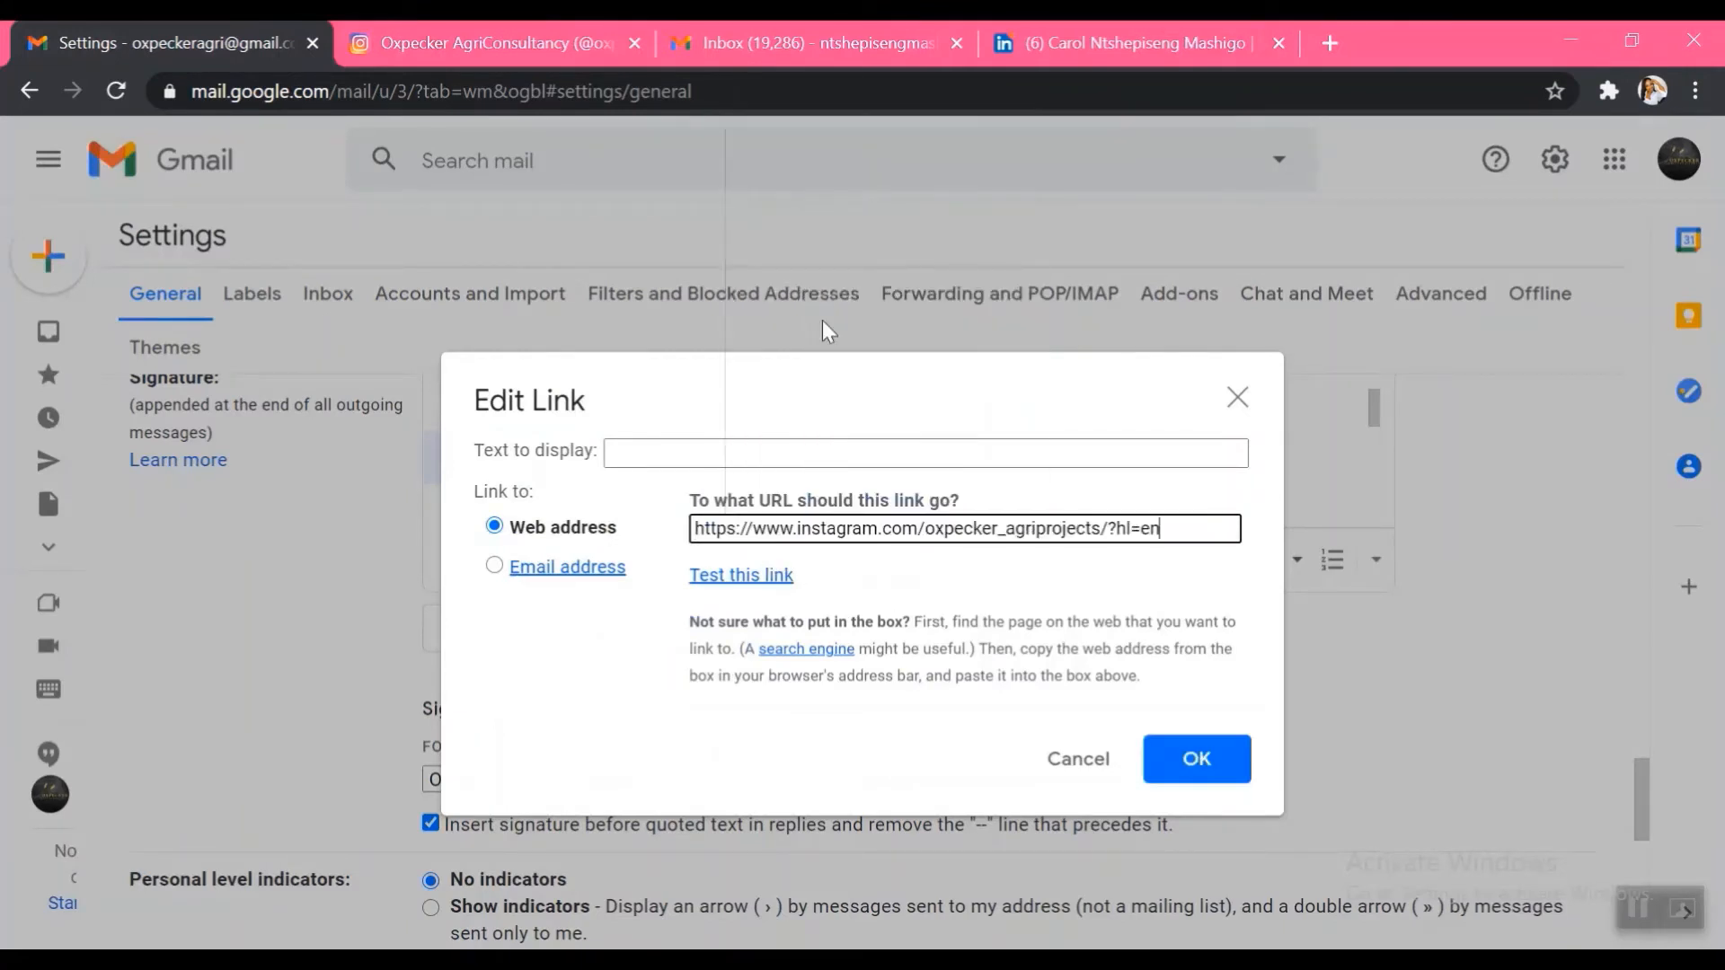
{"action": "left_click", "coordinate": [1191, 764]}
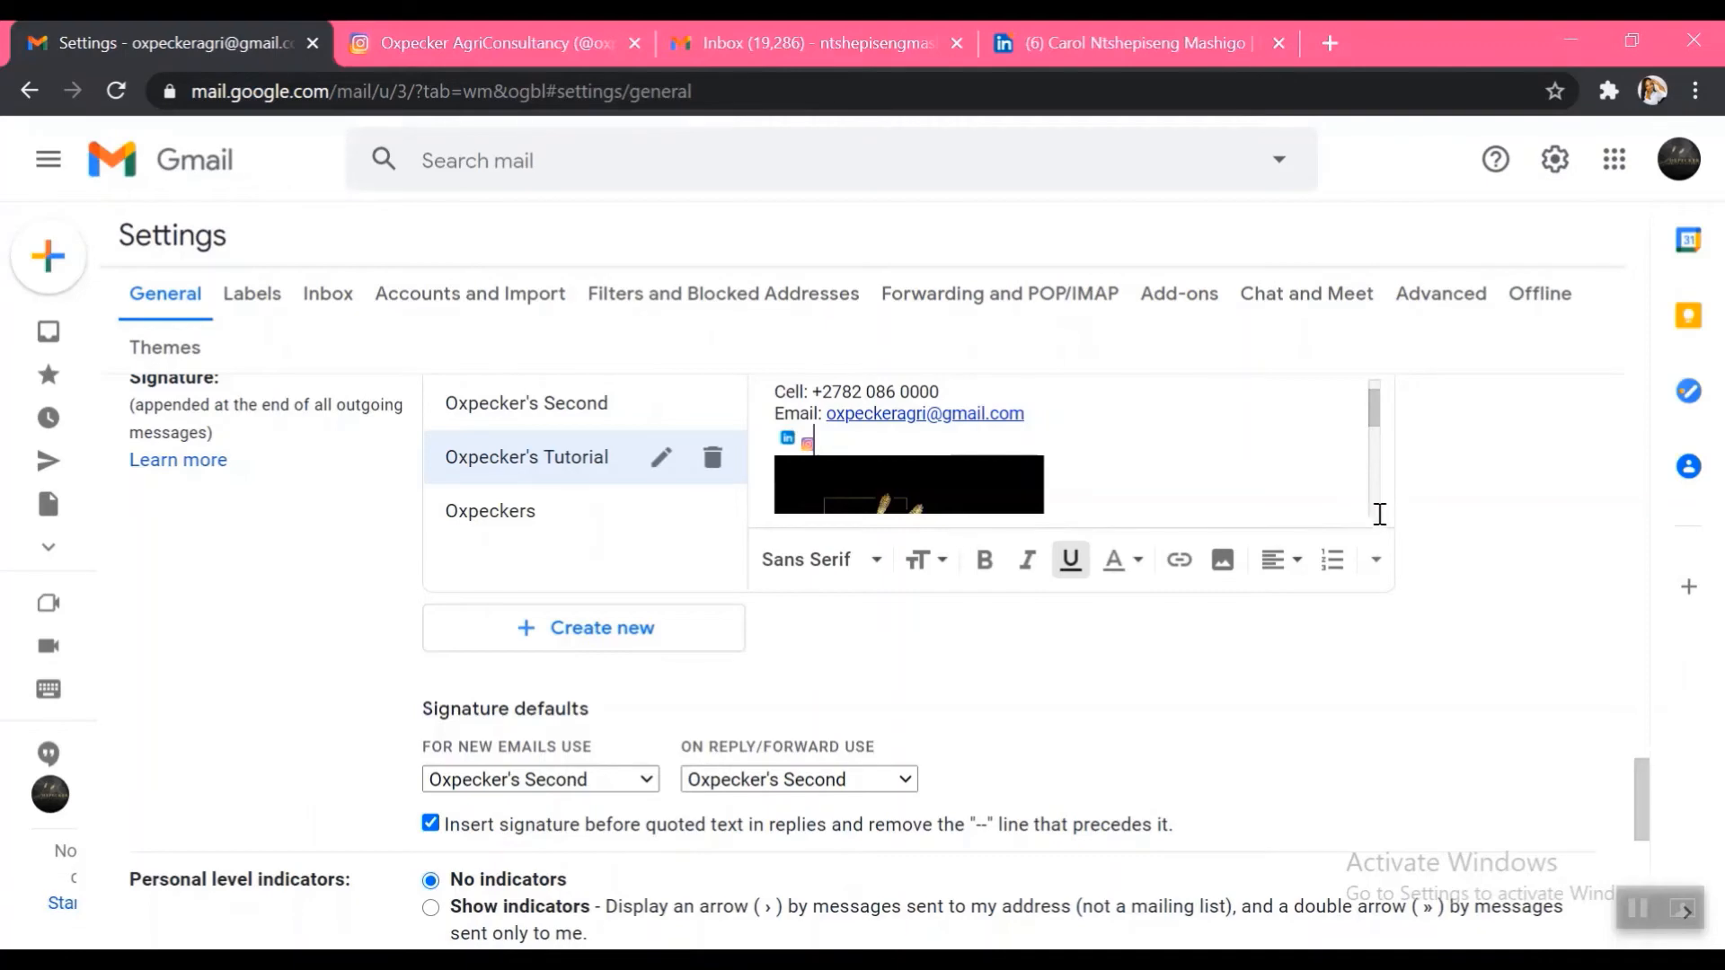
Save the signature changes from the bottom of the General settings page
{"action": "left_click", "coordinate": [1636, 863]}
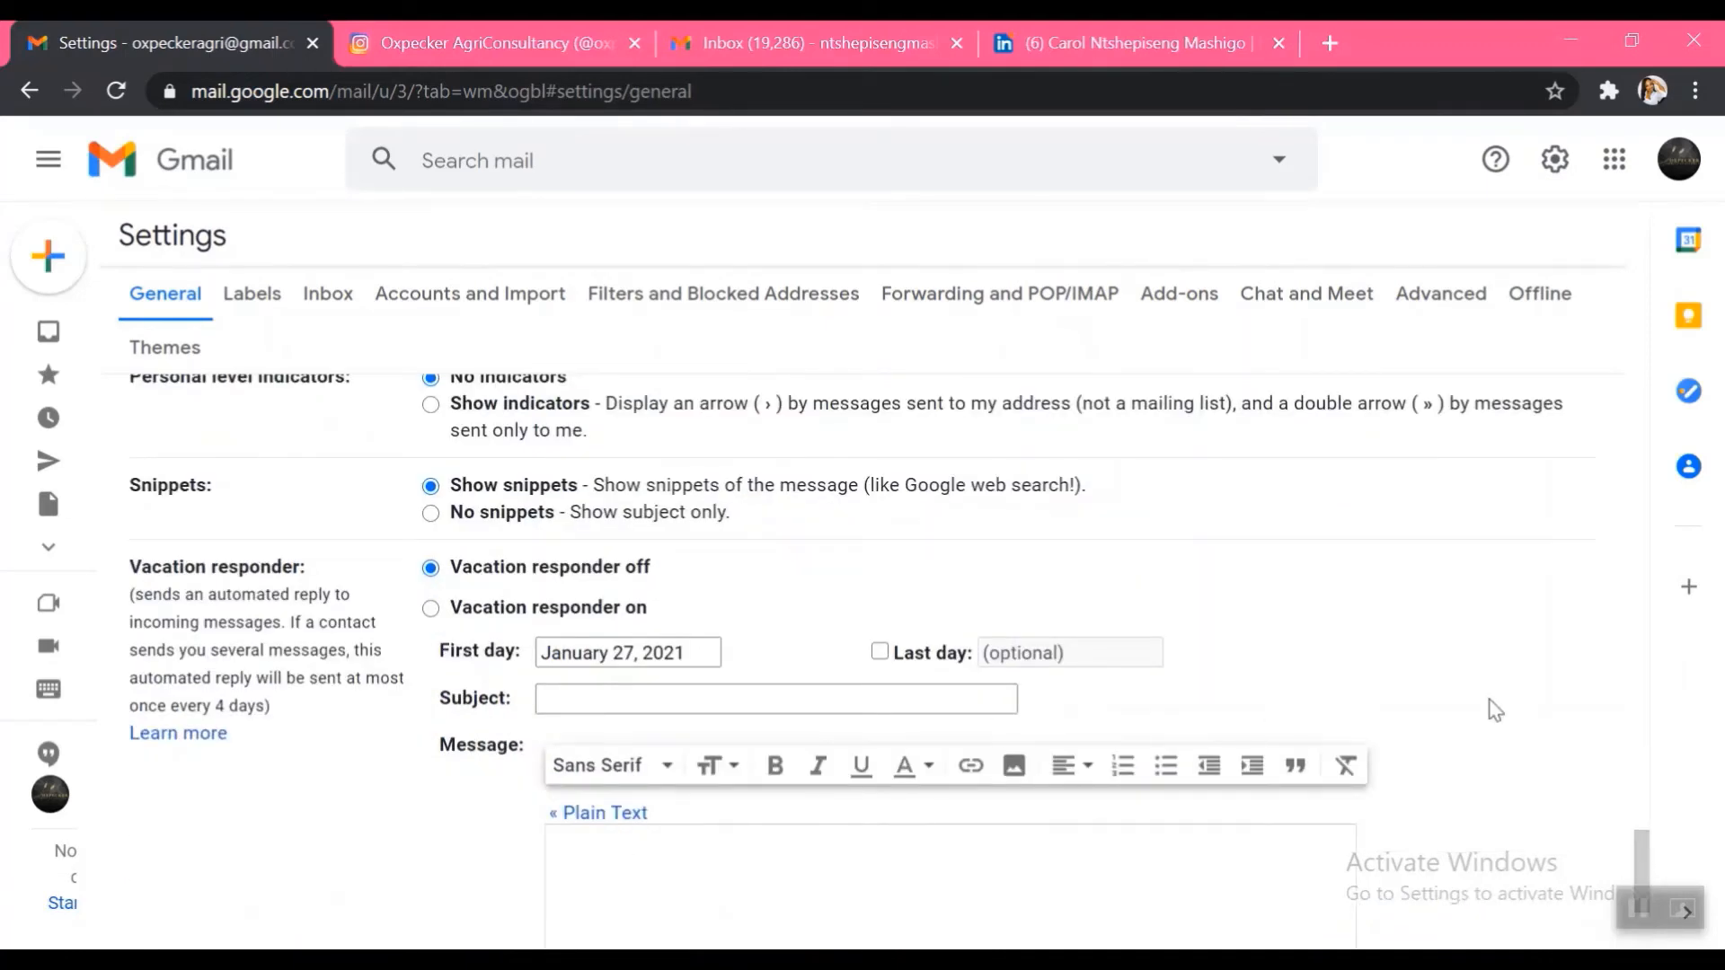
{"action": "scroll", "coordinate": [1489, 706], "scroll_direction": "up", "scroll_amount": 5}
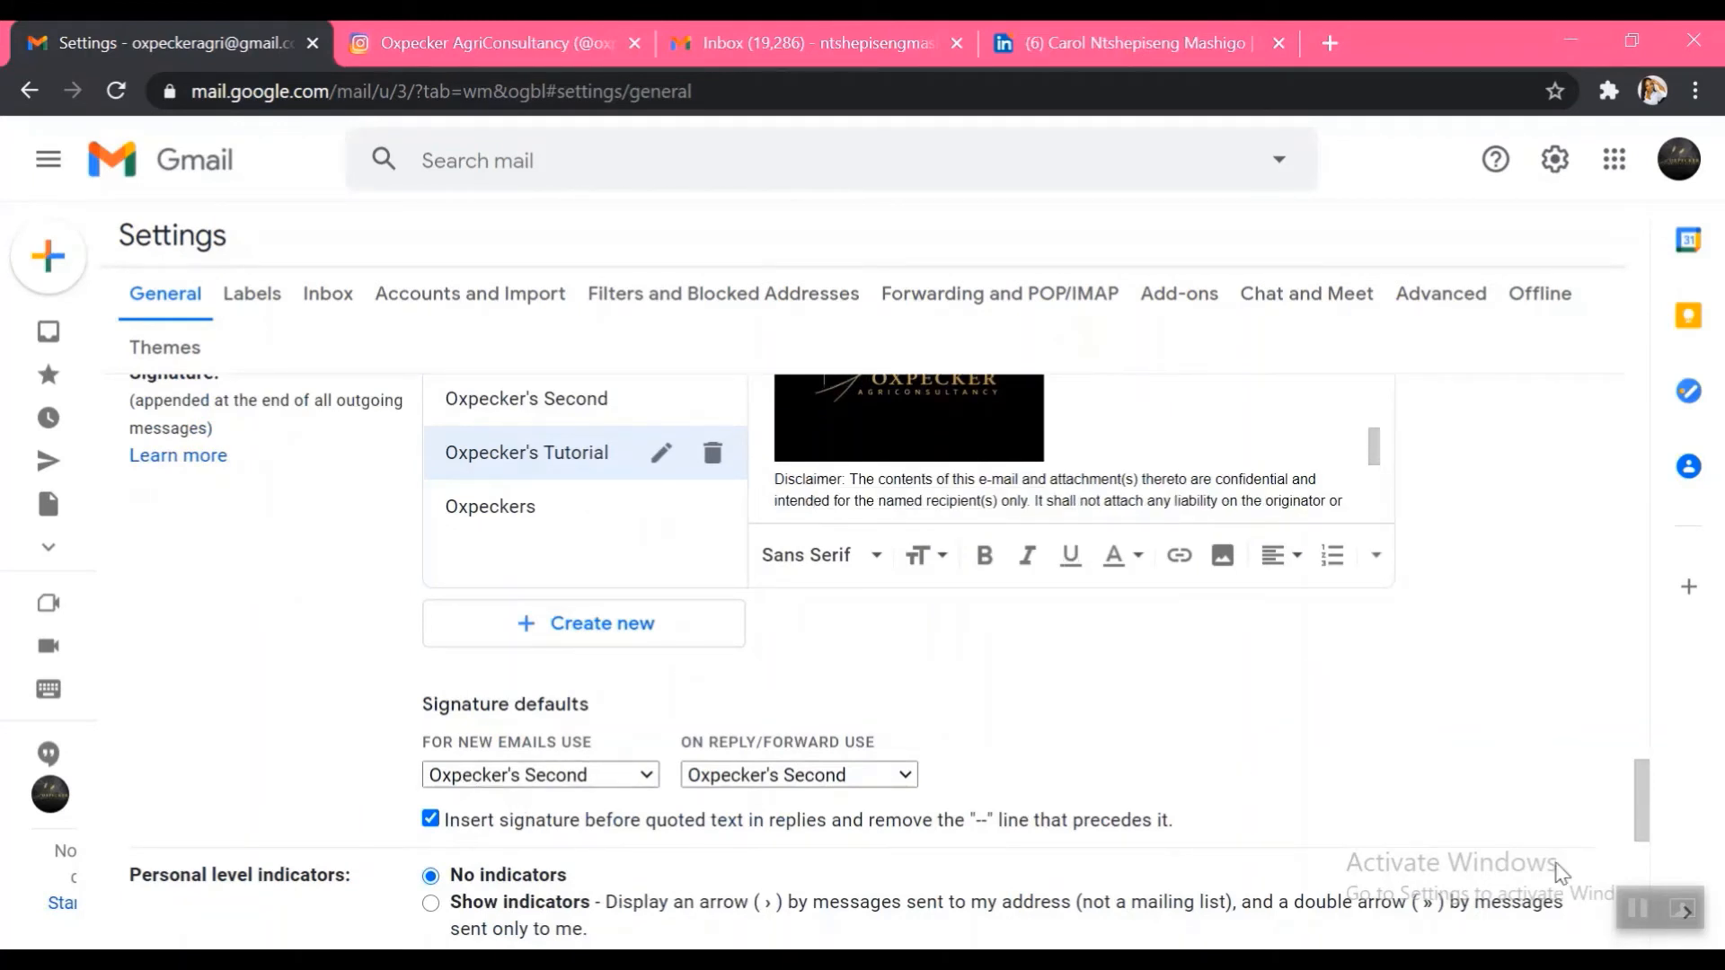
{"action": "left_click", "coordinate": [1647, 868]}
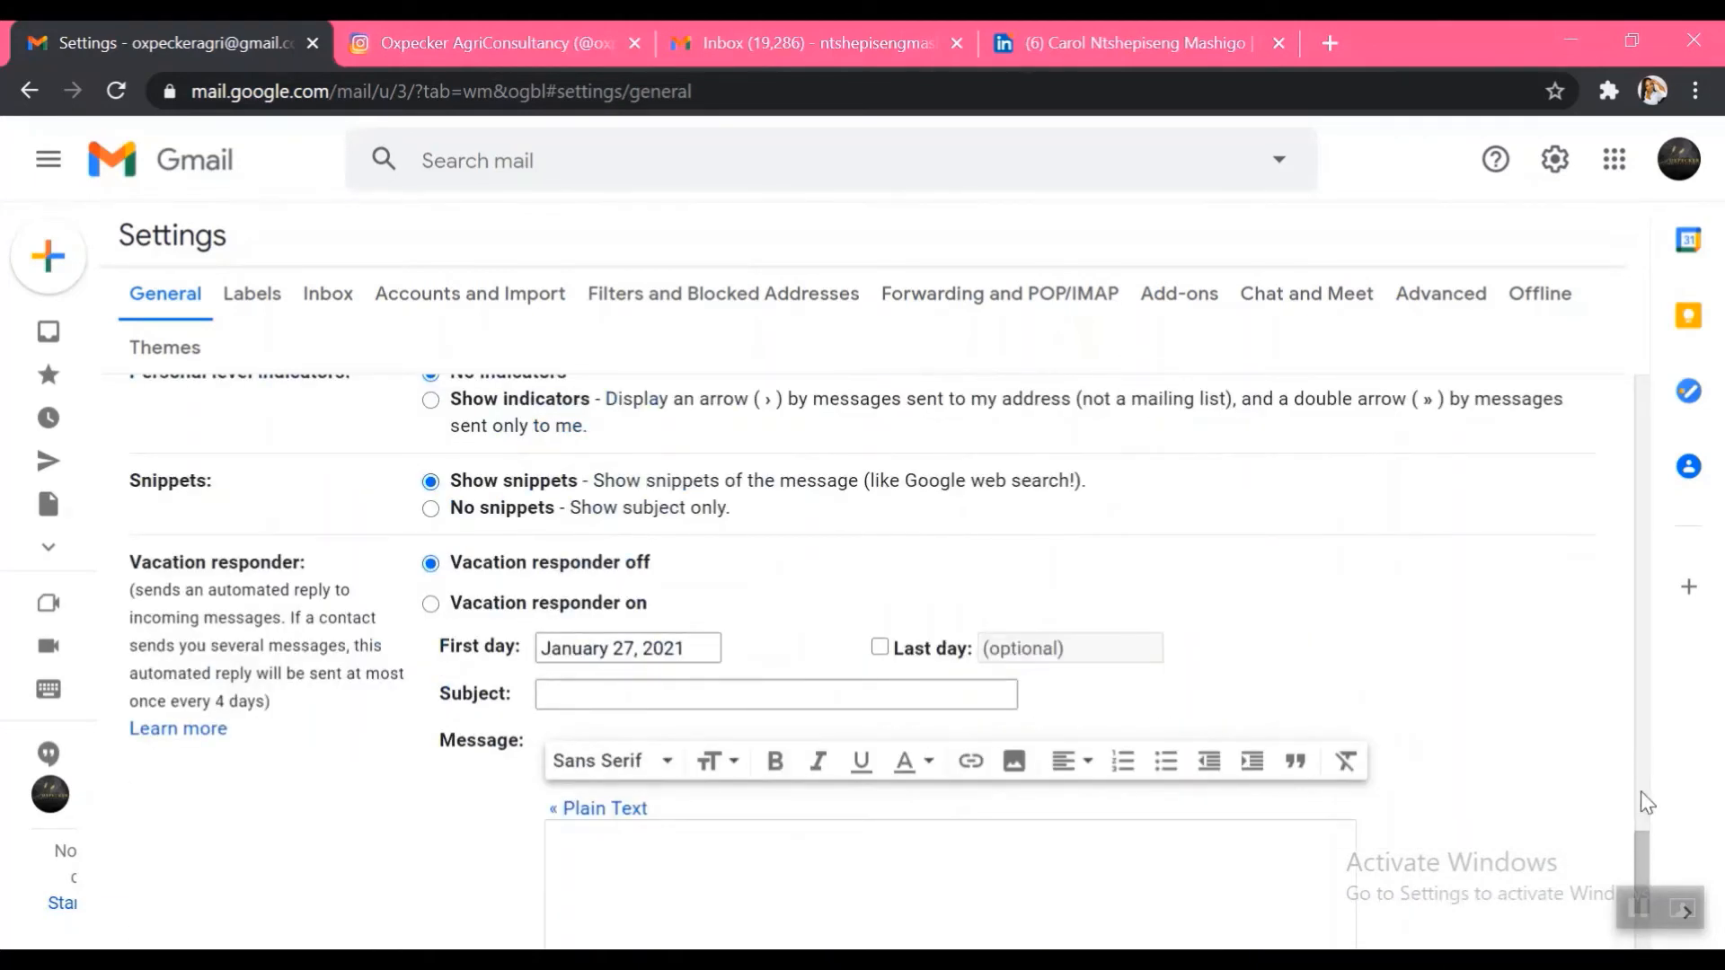
{"action": "scroll", "coordinate": [1609, 786], "scroll_direction": "down", "scroll_amount": 3}
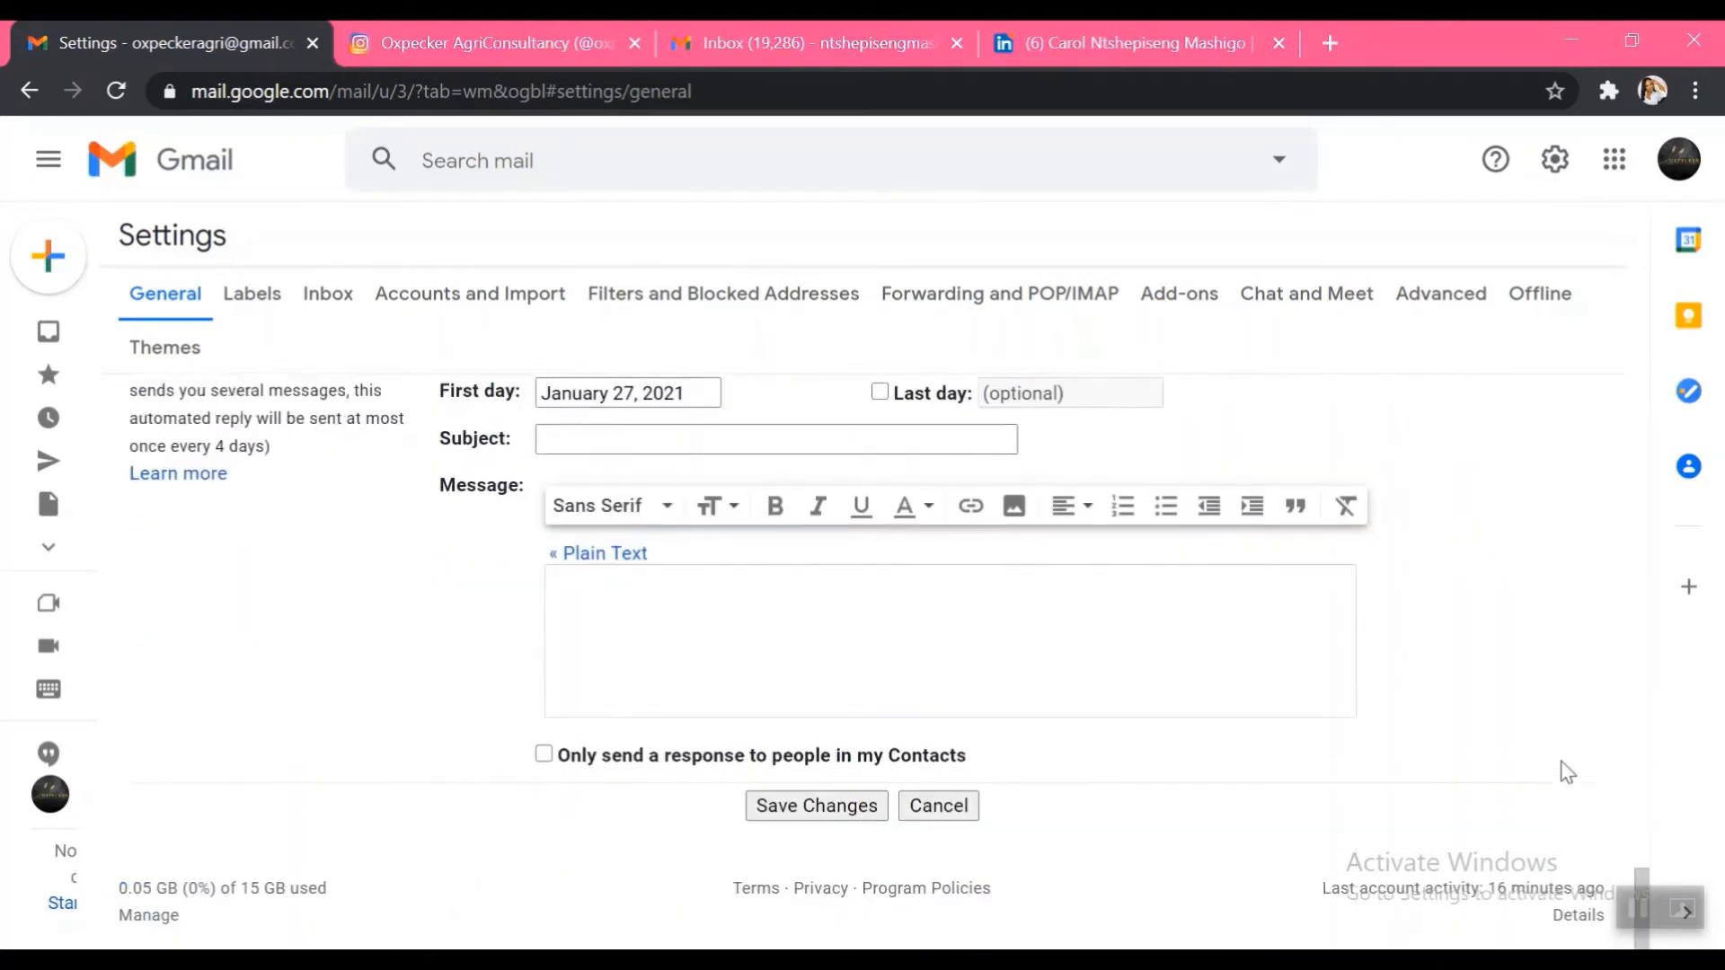
{"action": "left_click", "coordinate": [812, 807]}
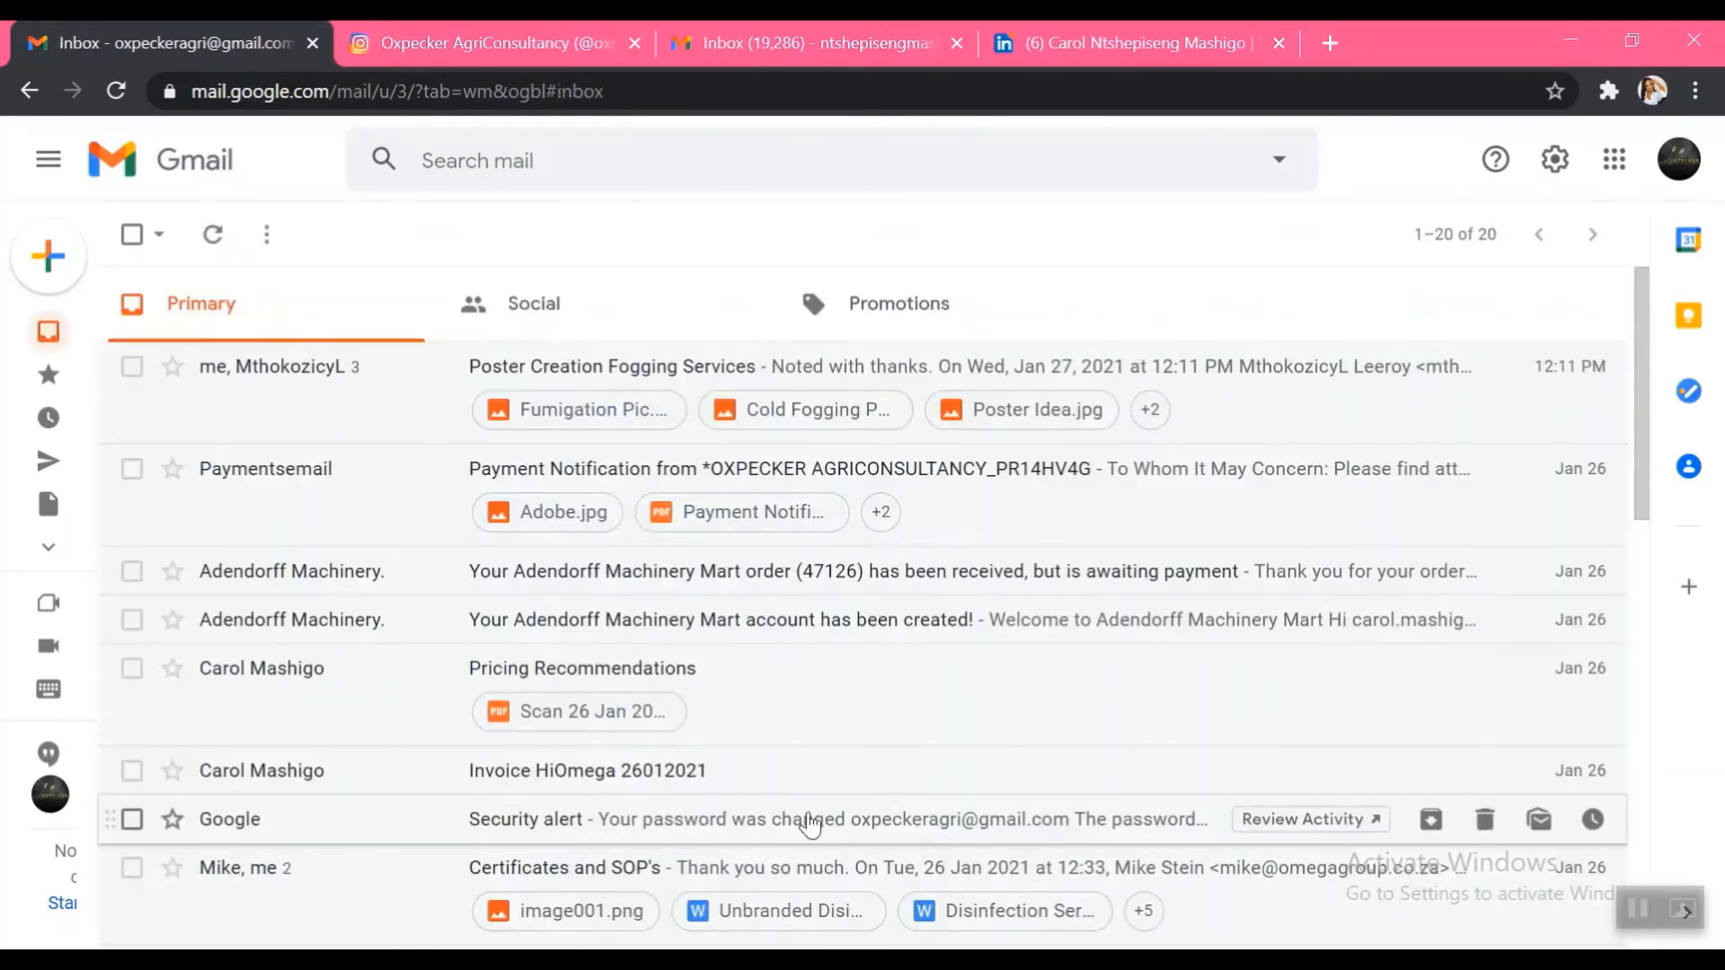
Go to See all settings and select the Oxpecker's Tutorial signature in the Signature section
{"action": "left_click", "coordinate": [1567, 172]}
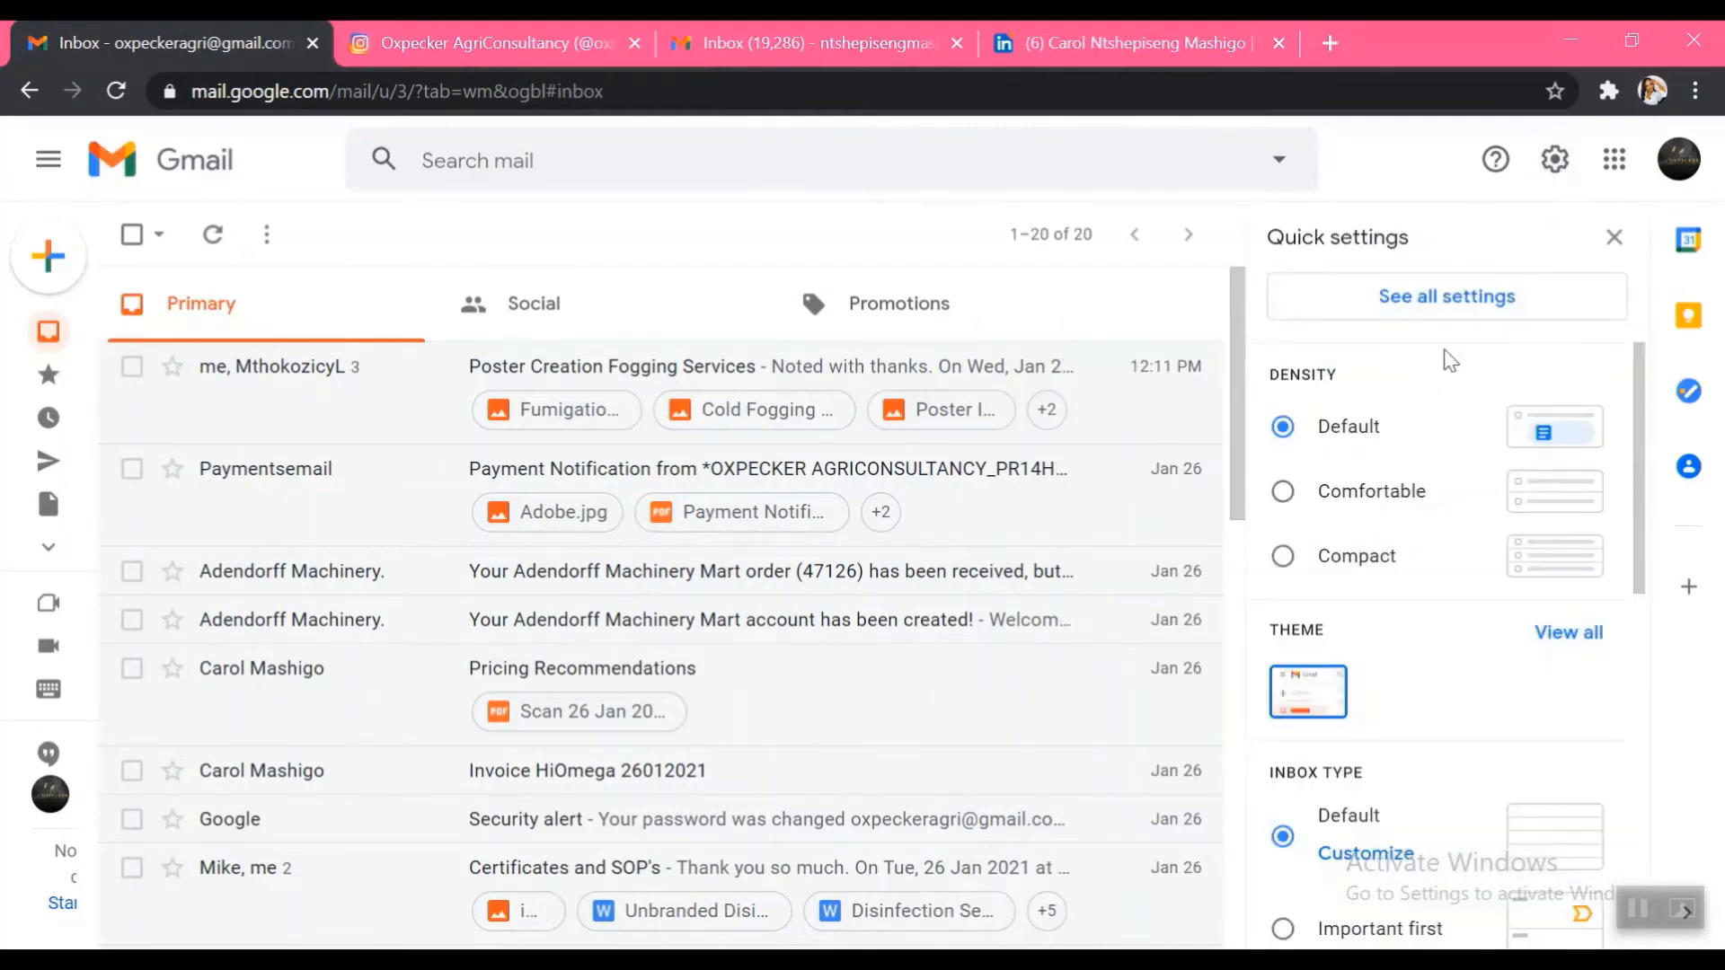
{"action": "left_click", "coordinate": [1467, 305]}
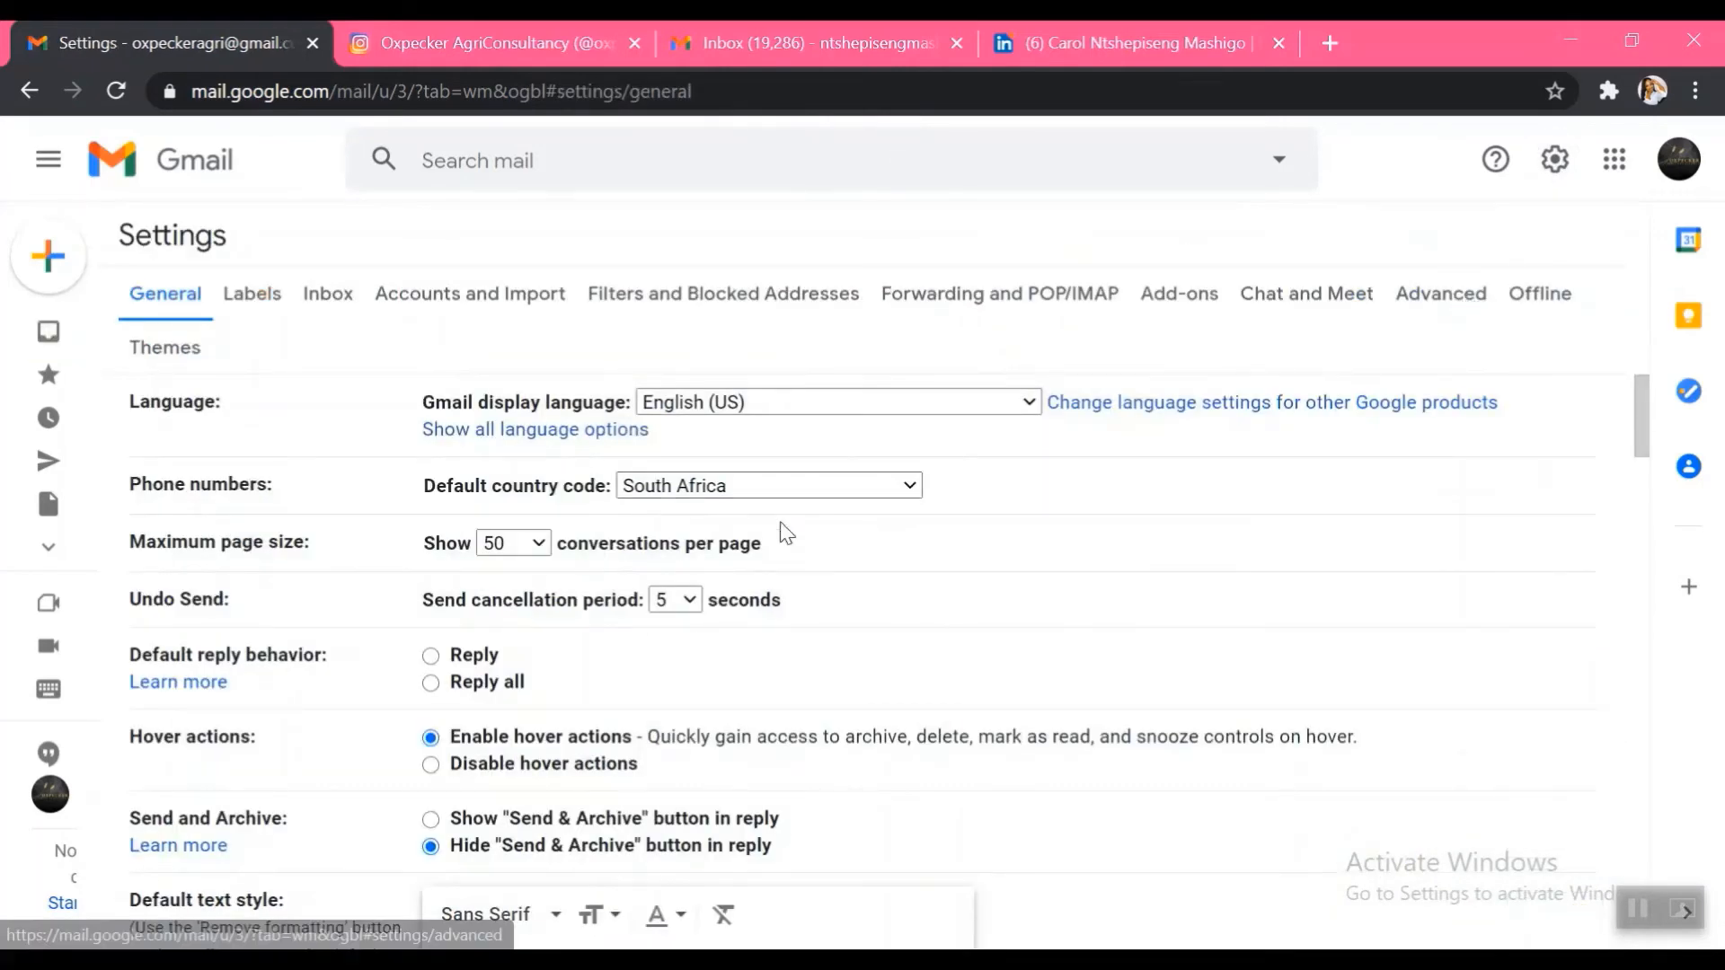
{"action": "scroll", "coordinate": [917, 578], "scroll_direction": "down", "scroll_amount": 10}
{"action": "scroll", "coordinate": [917, 576], "scroll_direction": "down", "scroll_amount": 10}
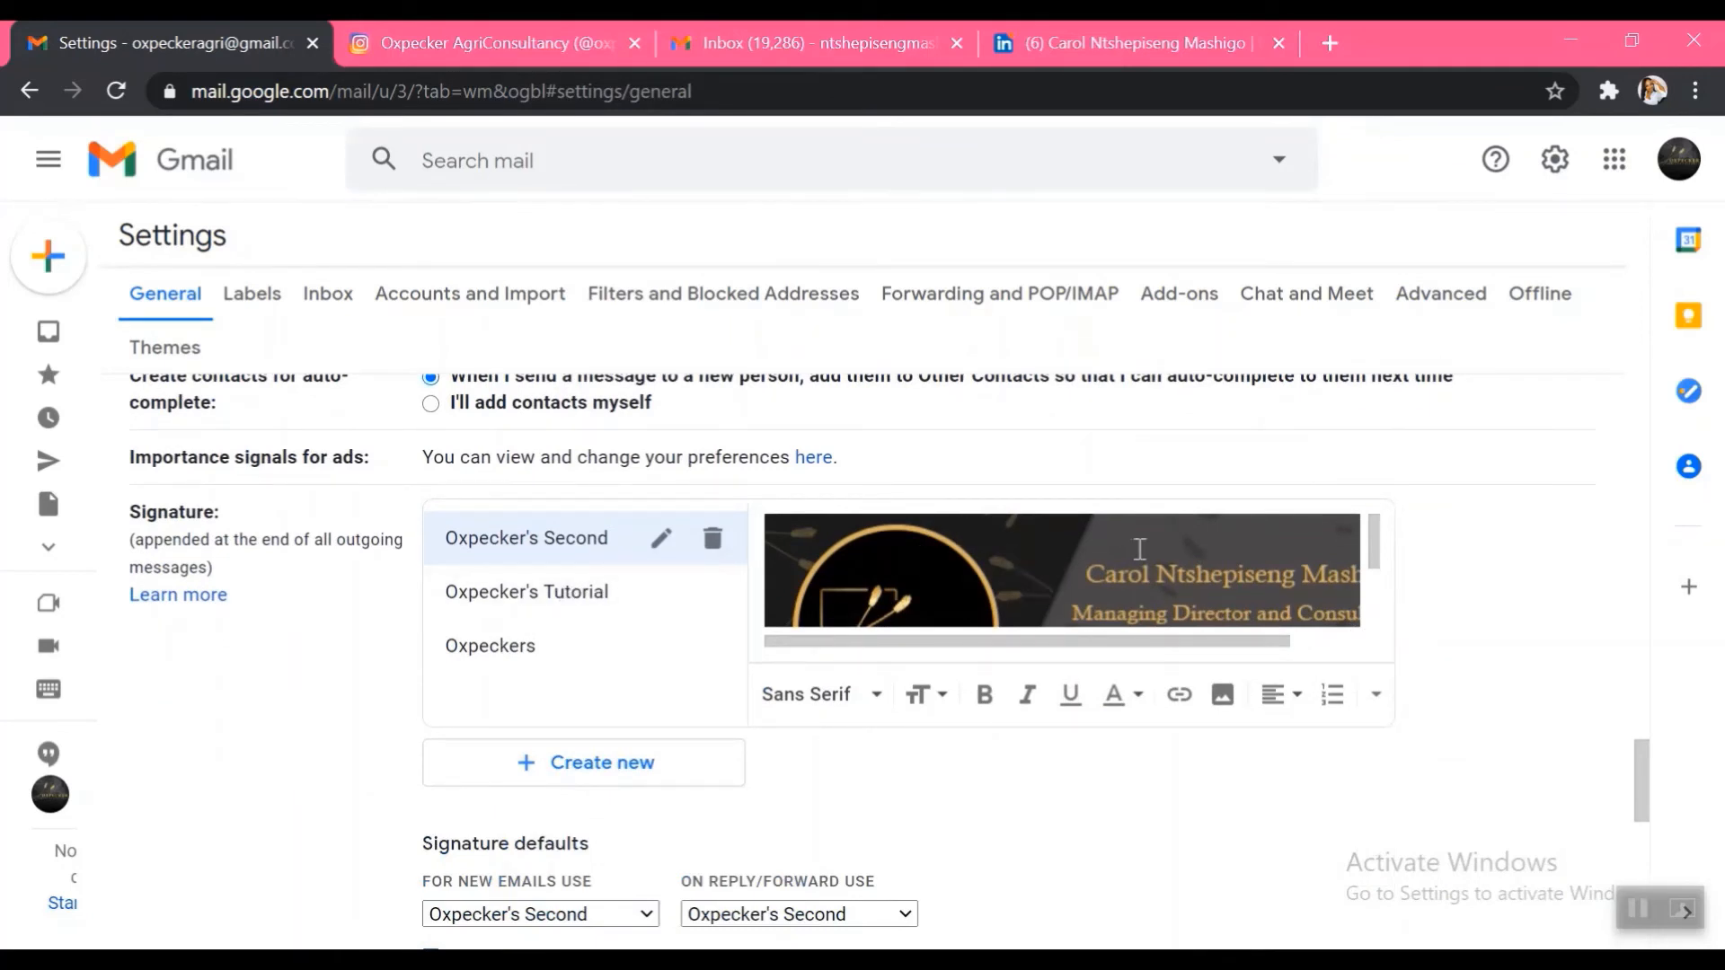
{"action": "left_click", "coordinate": [537, 613]}
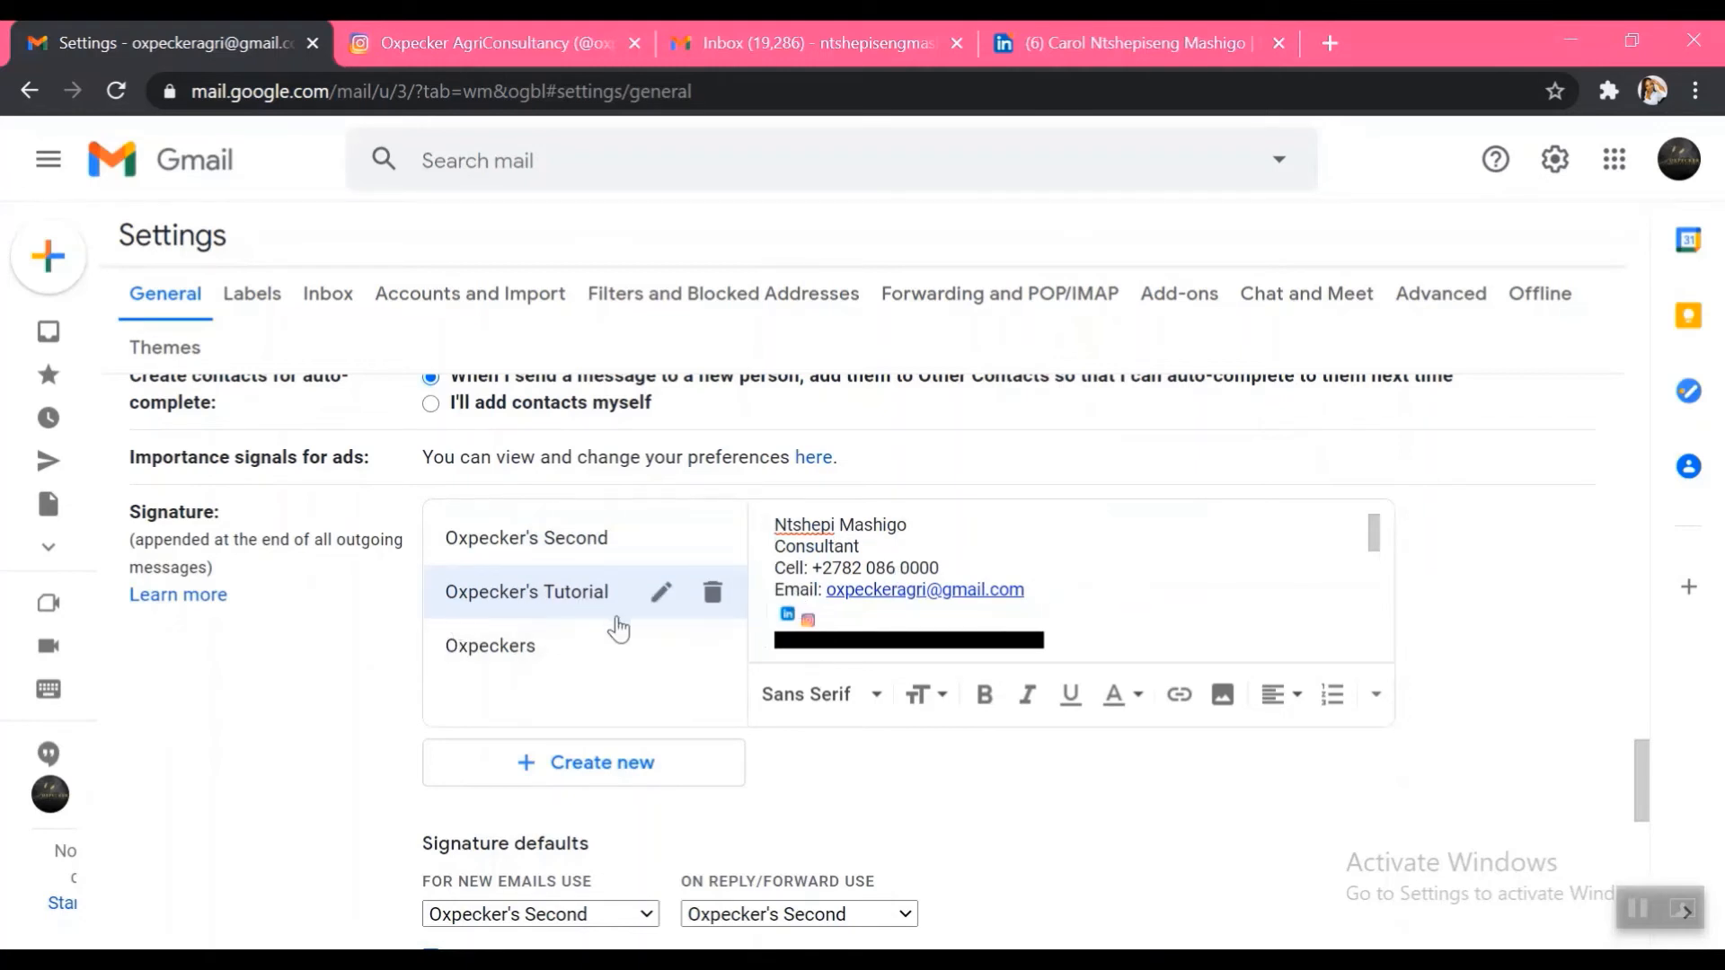
{"action": "scroll", "coordinate": [861, 739], "scroll_direction": "down", "scroll_amount": 1}
{"action": "scroll", "coordinate": [861, 739], "scroll_direction": "down", "scroll_amount": 1}
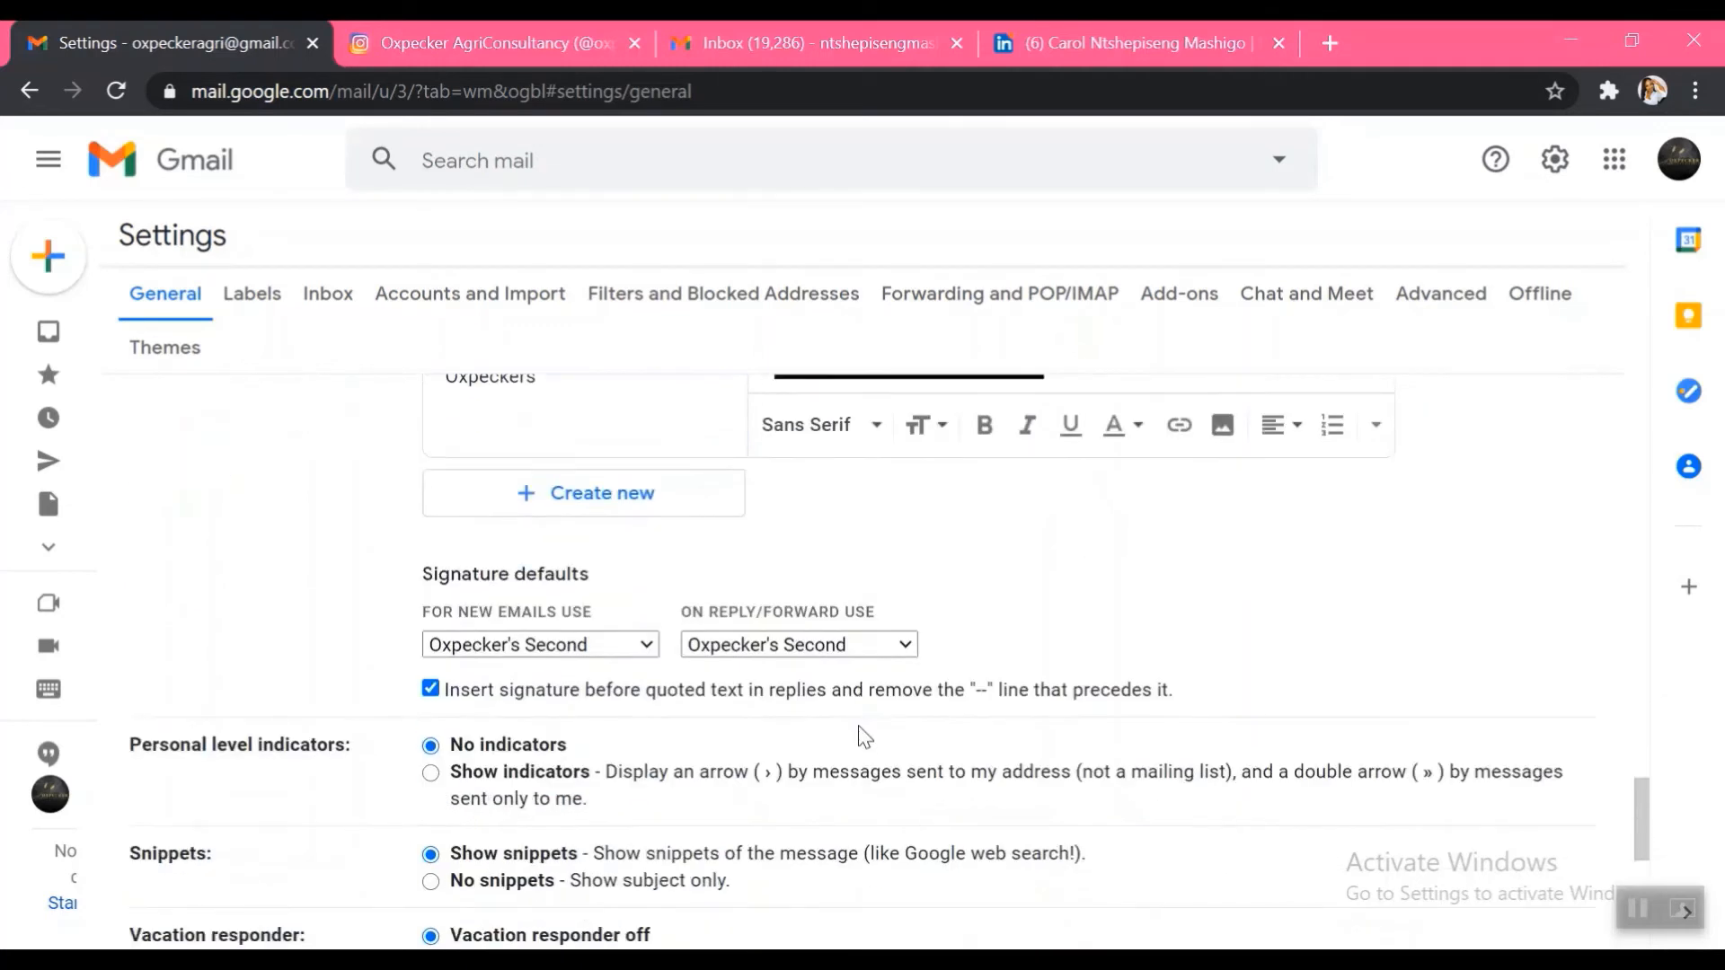
{"action": "left_click", "coordinate": [628, 645]}
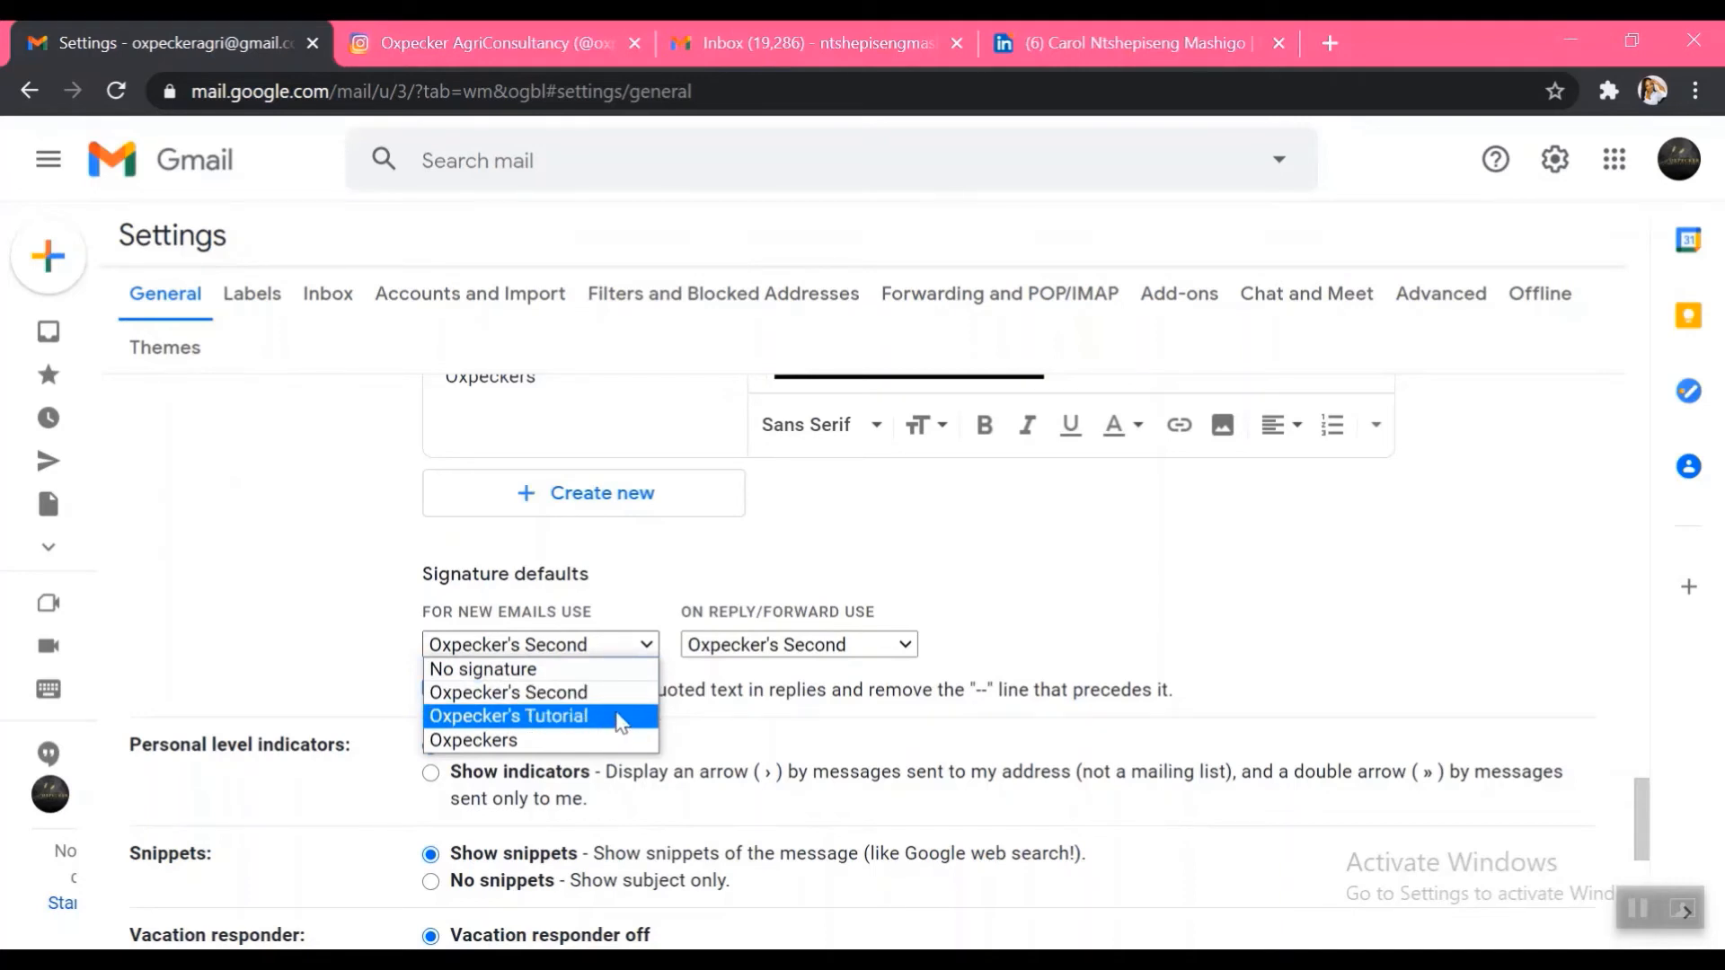
Choose Oxpecker's Tutorial for both new emails and replies/forwards, and save the changes
{"action": "left_click", "coordinate": [582, 717]}
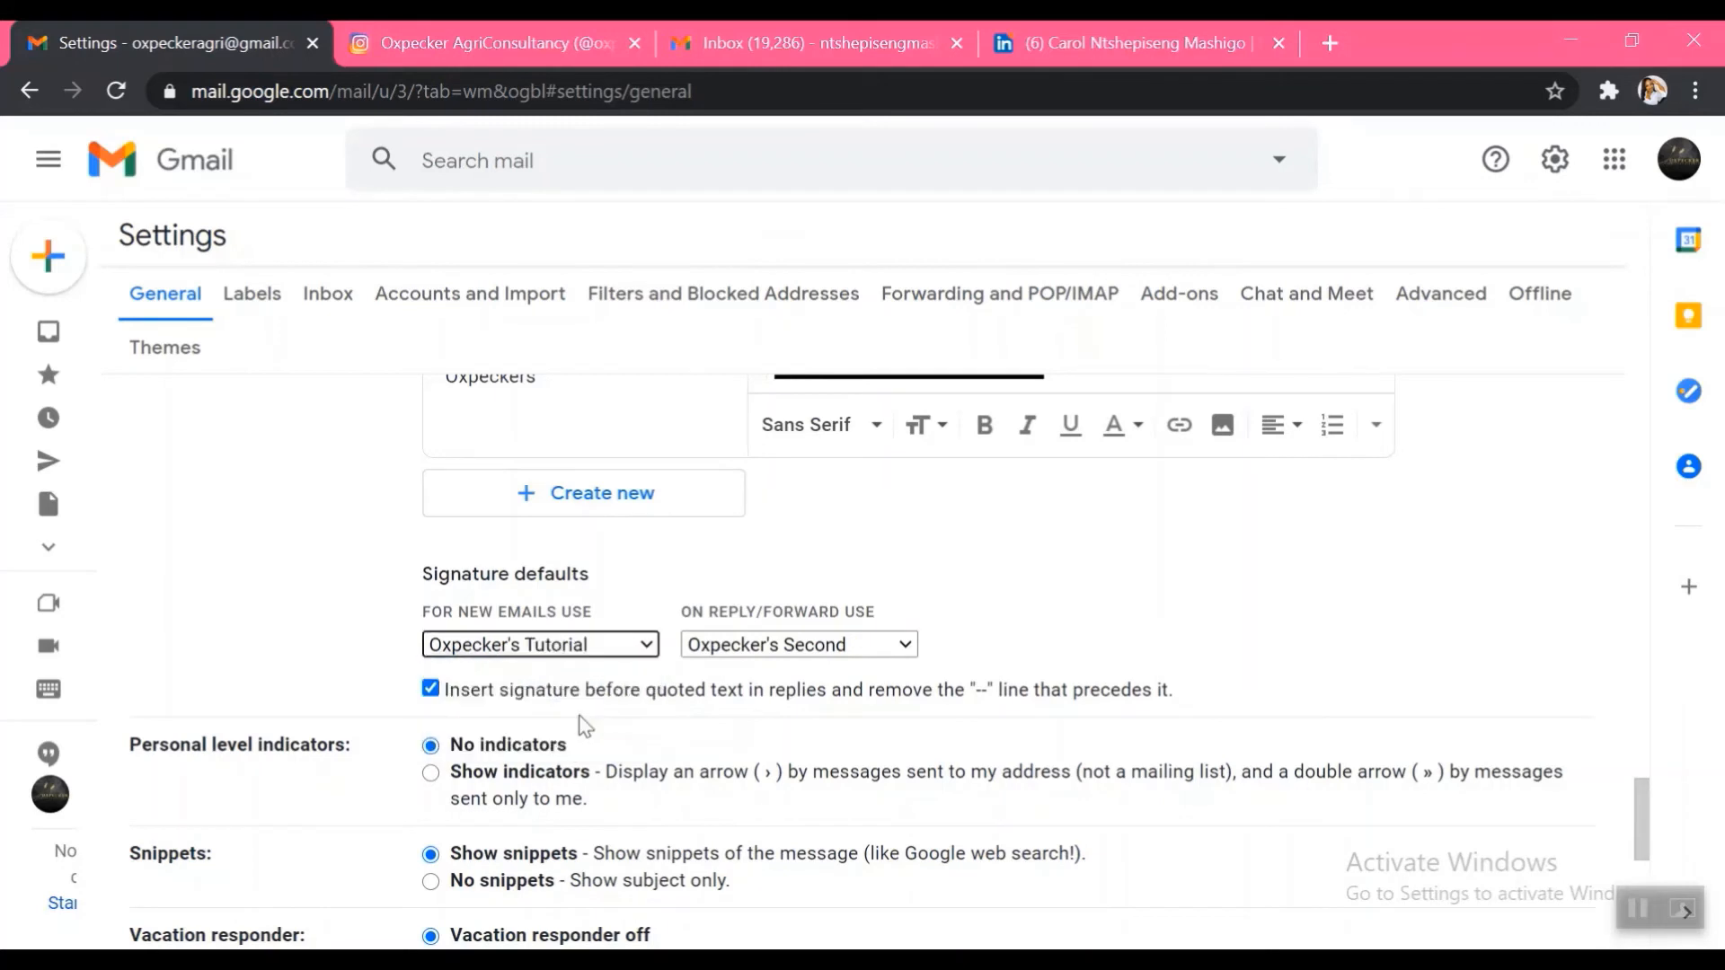
{"action": "left_click", "coordinate": [802, 649]}
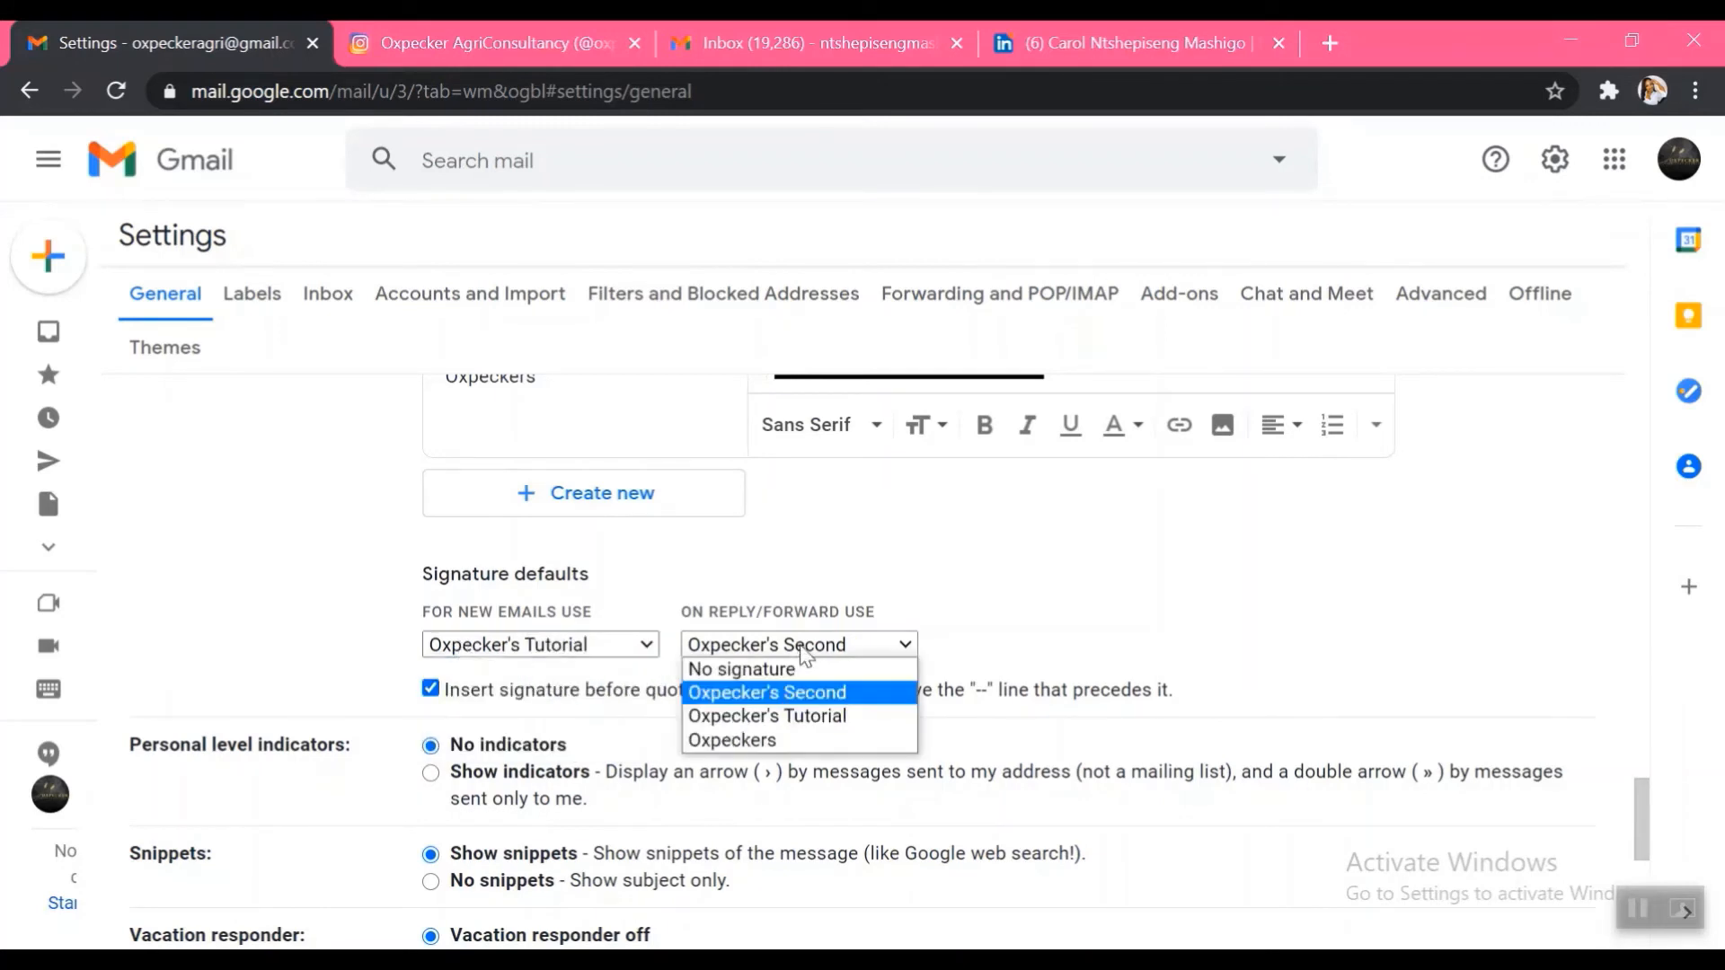
{"action": "left_click", "coordinate": [791, 716]}
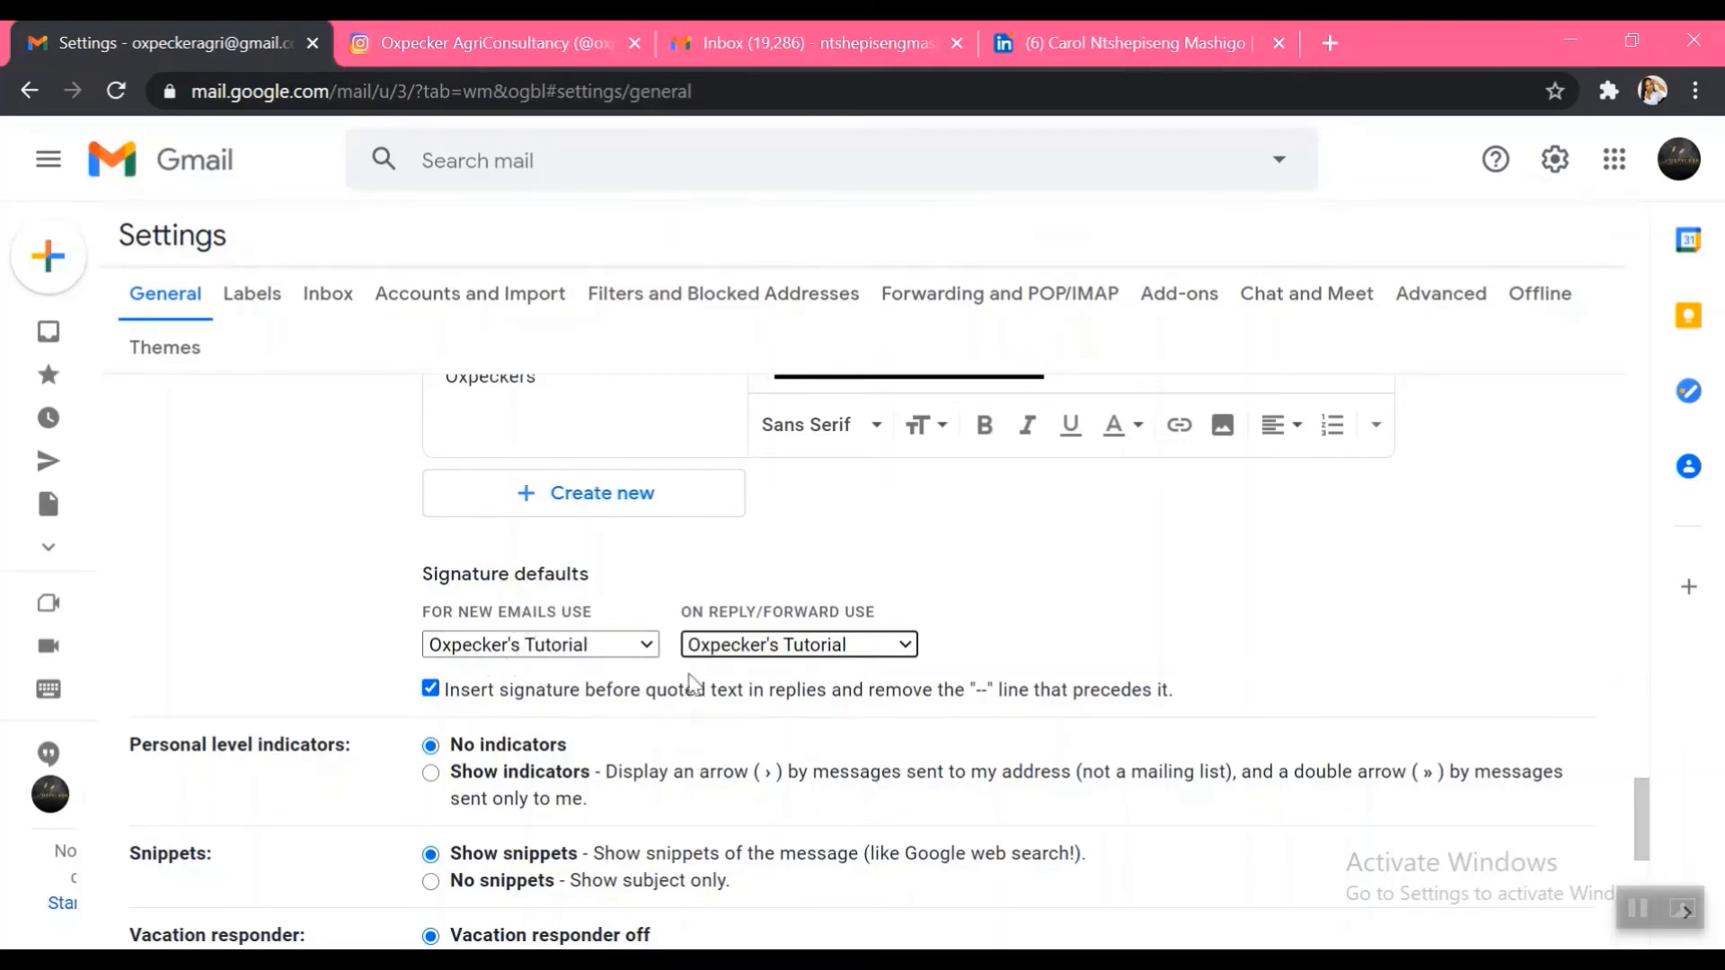
{"action": "scroll", "coordinate": [813, 652], "scroll_direction": "down", "scroll_amount": 7}
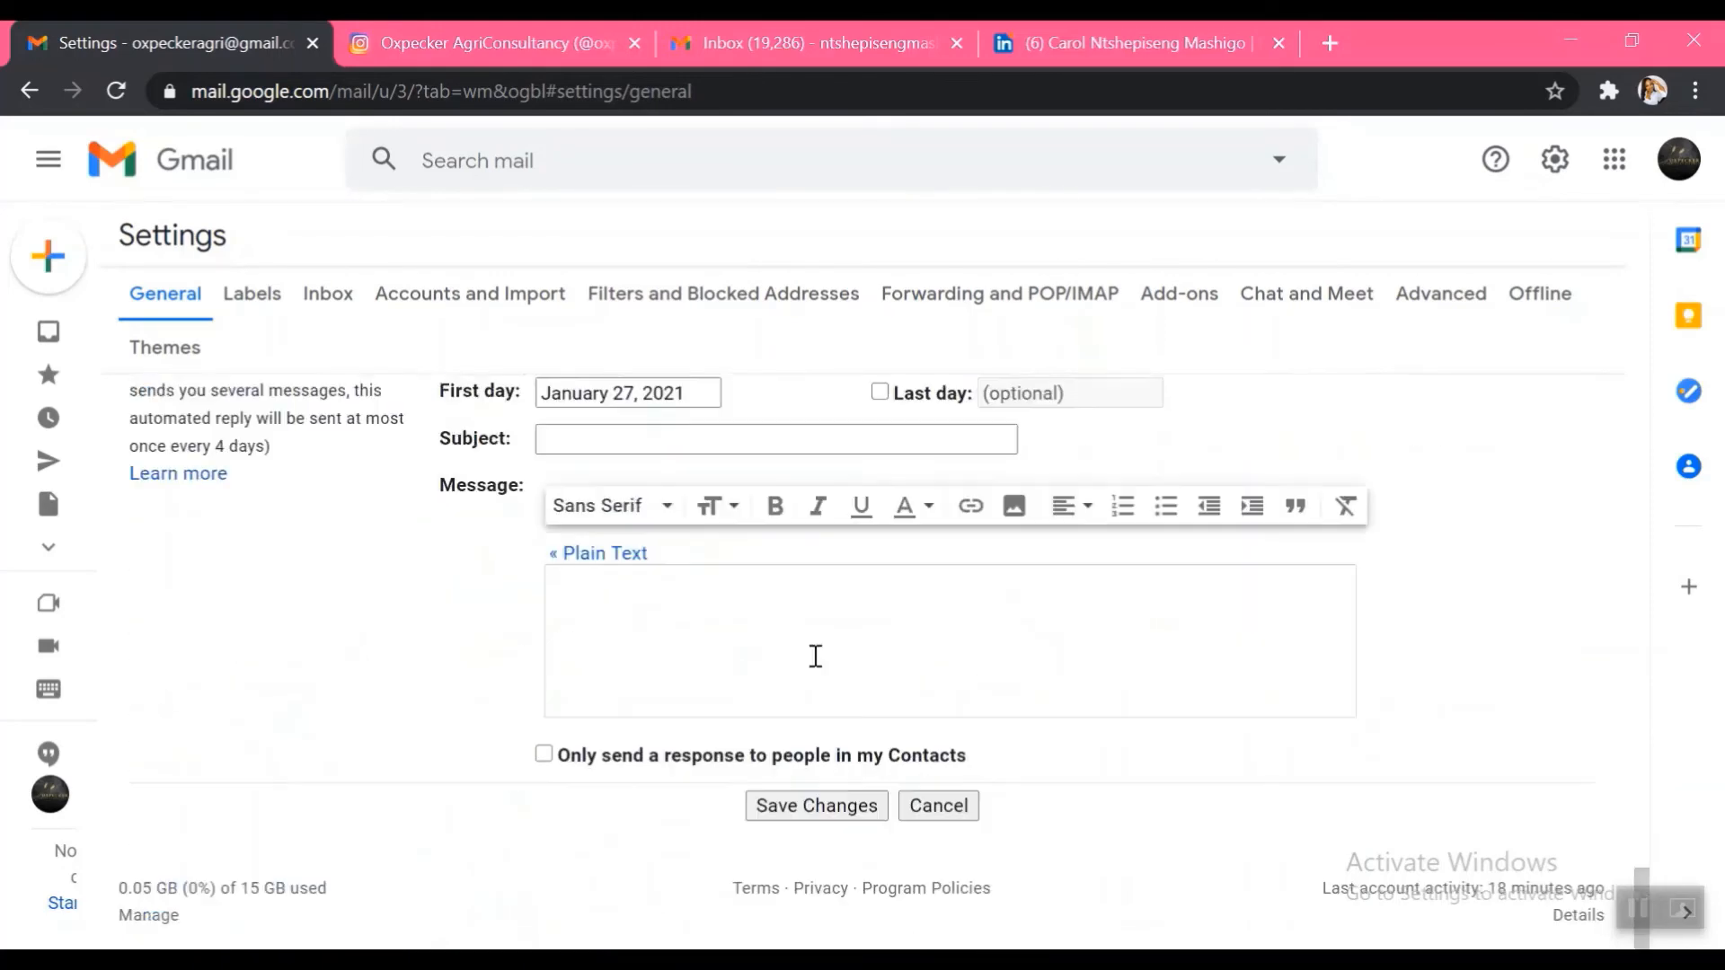
{"action": "left_click", "coordinate": [812, 807]}
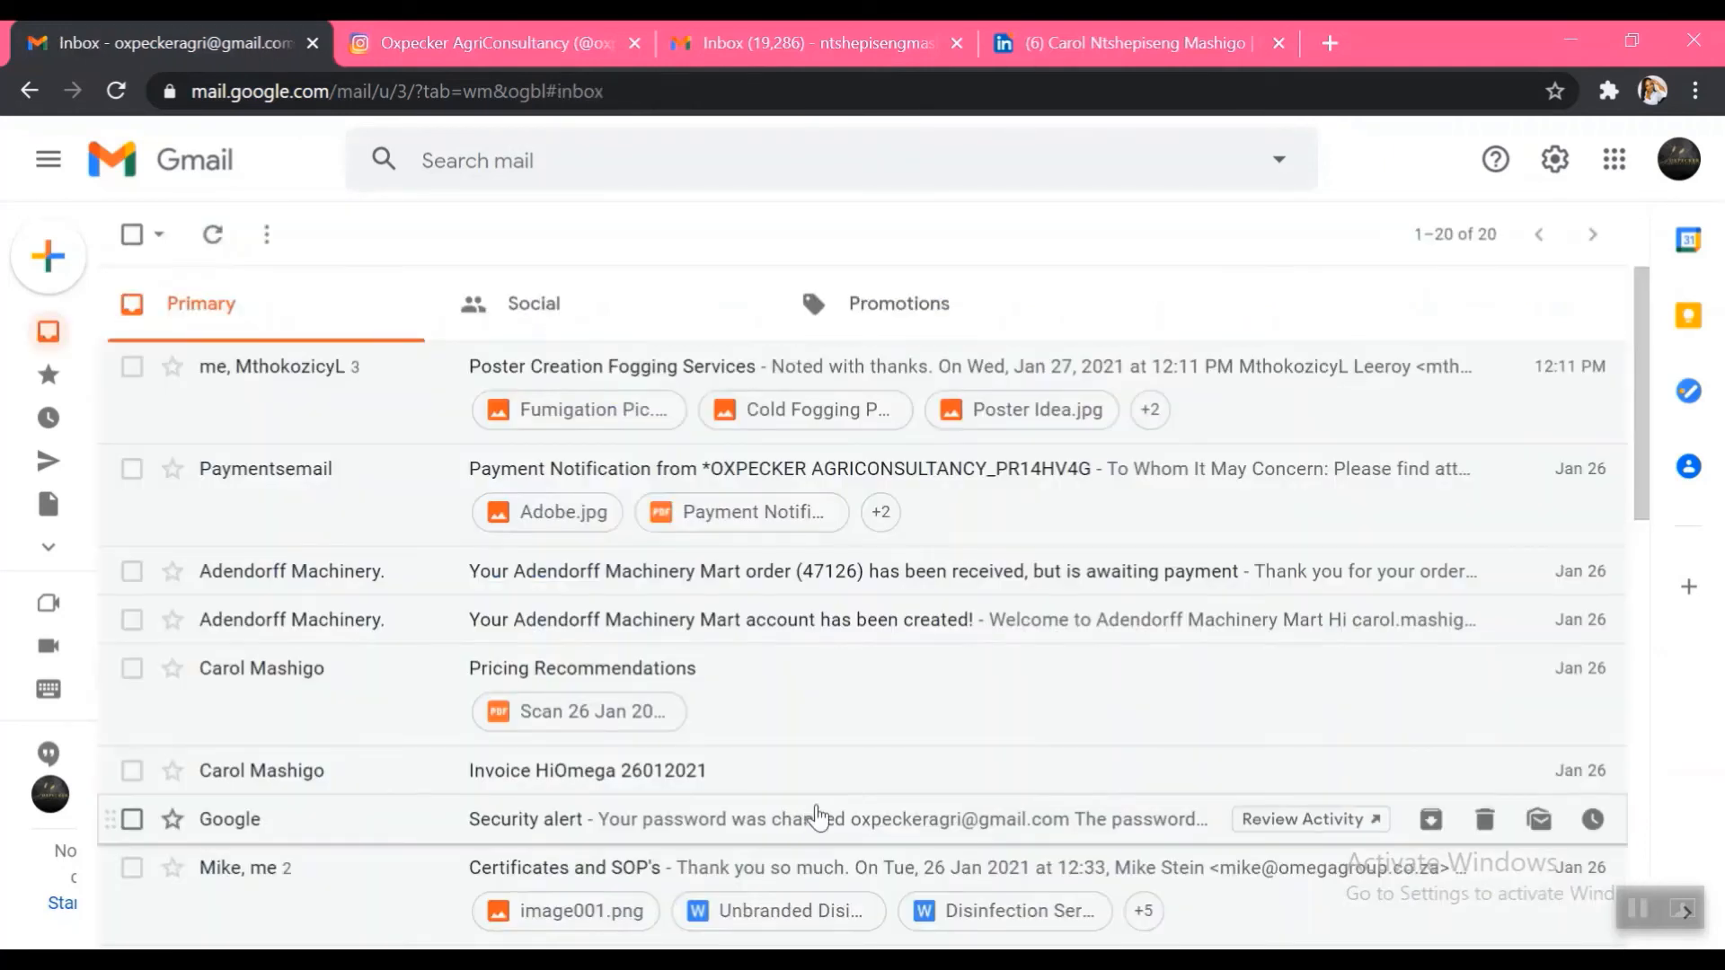
Compose a new email to the suggested recipient with the subject 'Testing Email Signature'
{"action": "left_click", "coordinate": [65, 265]}
{"action": "type", "text": "nt"}
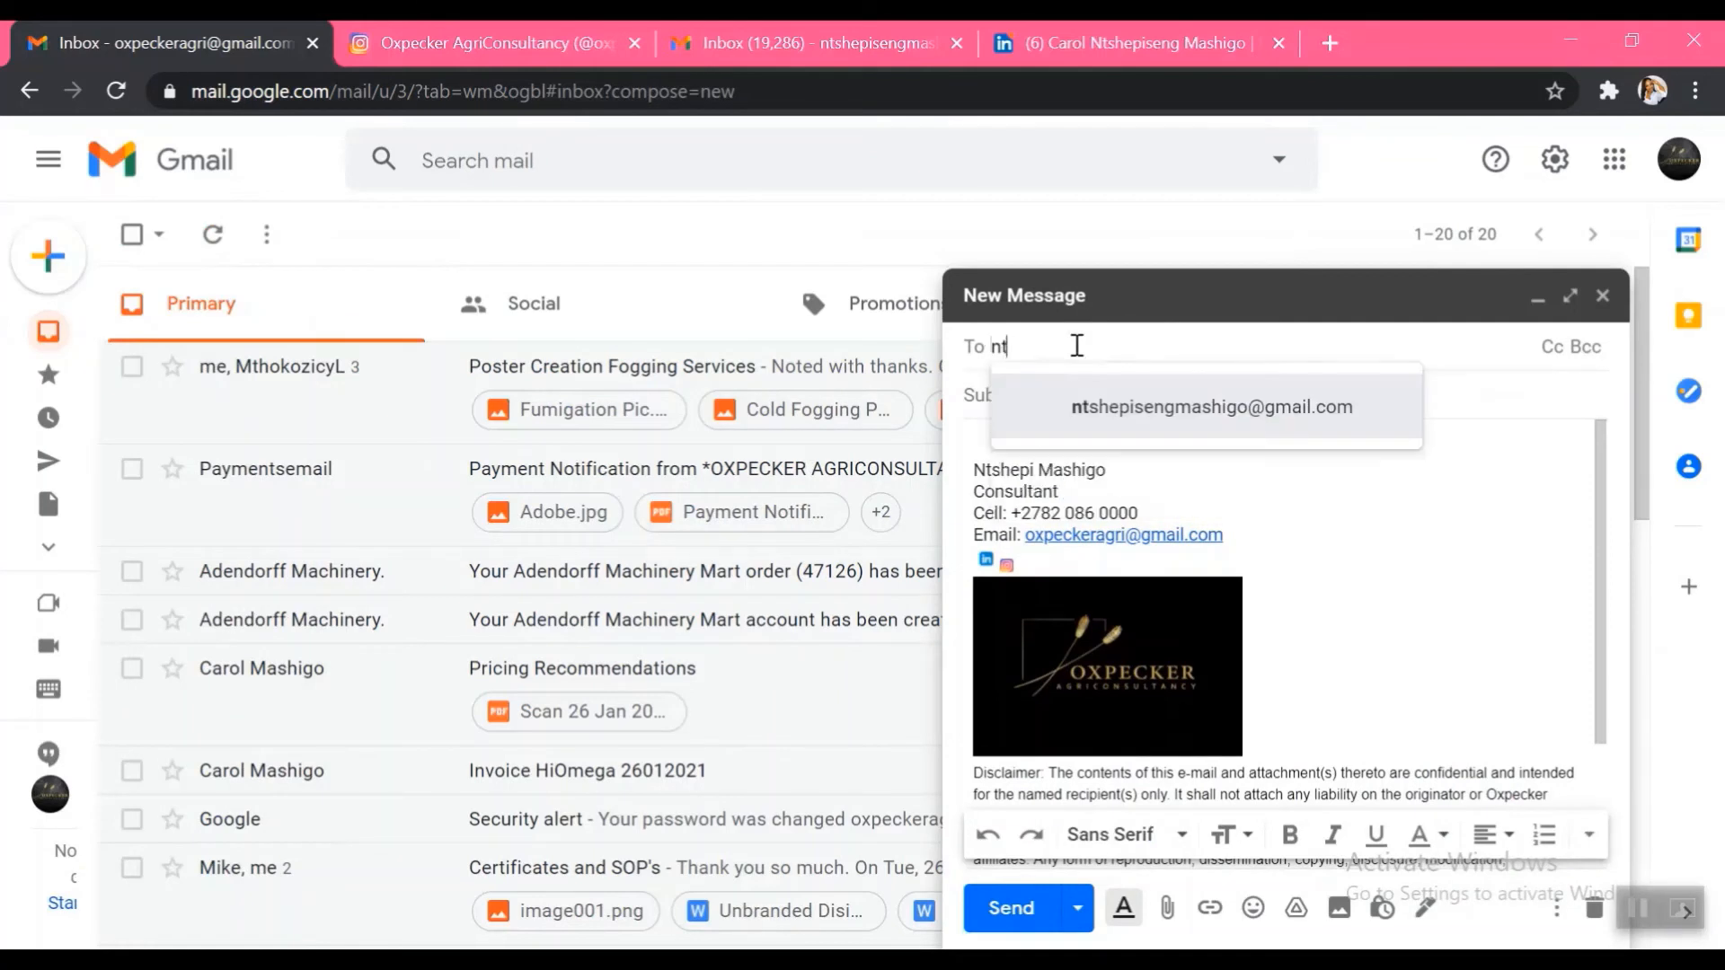
{"action": "left_click", "coordinate": [1100, 423]}
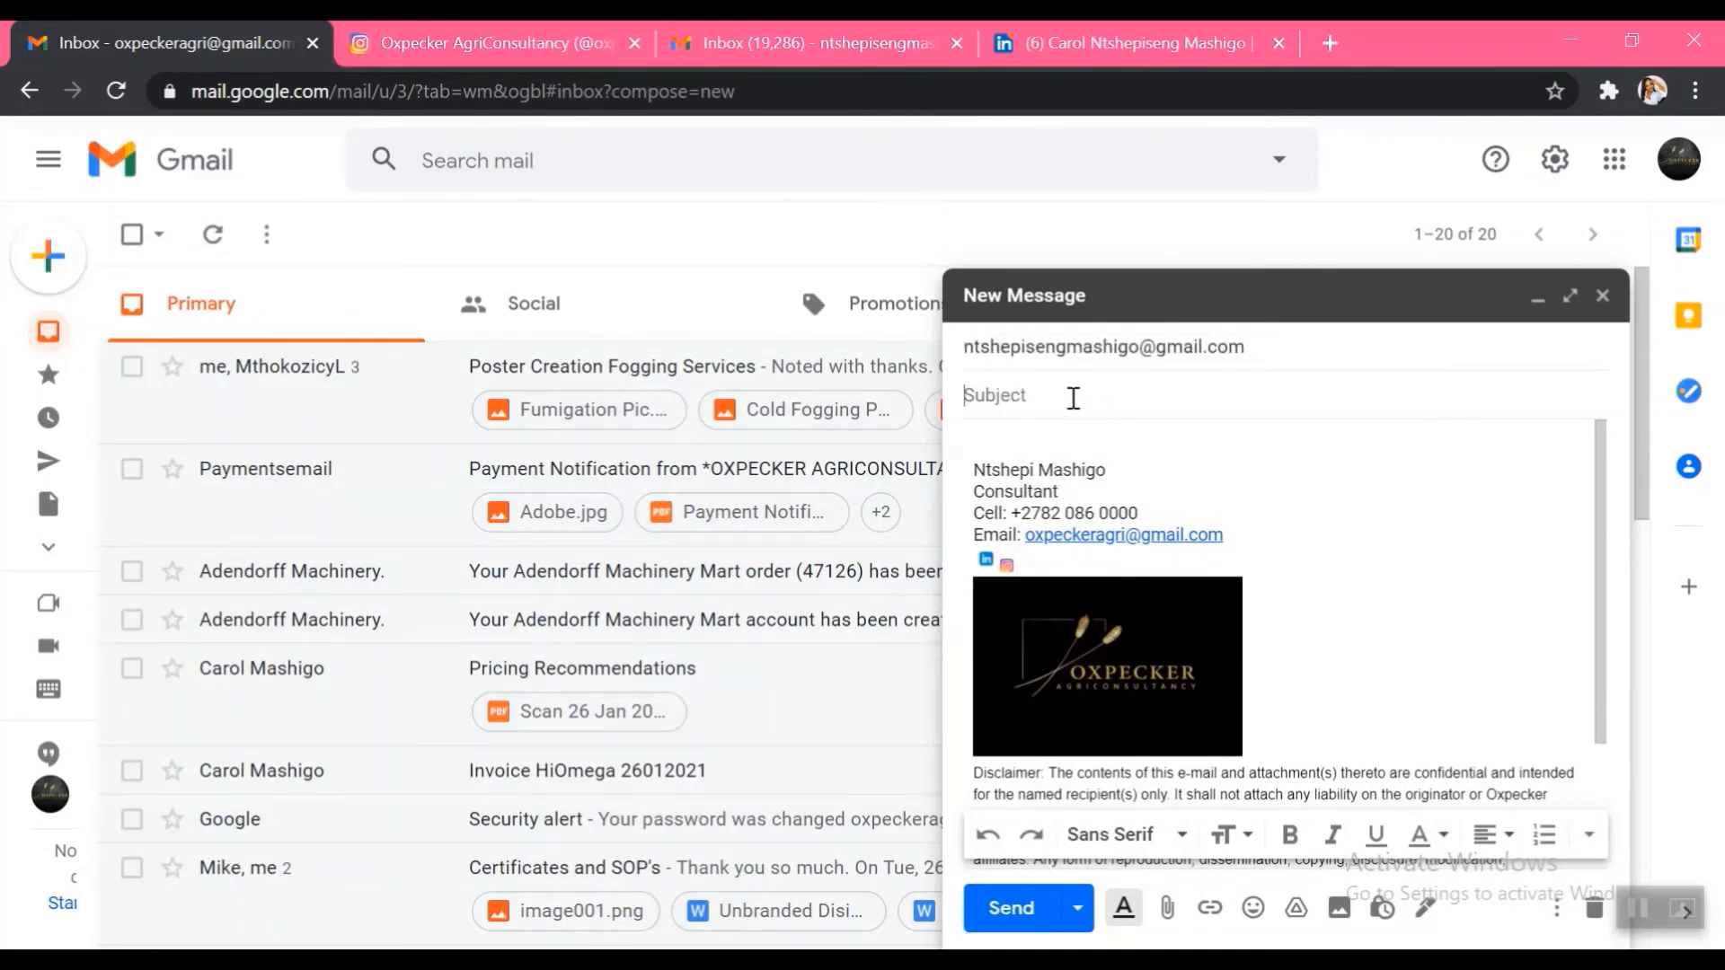
{"action": "type", "text": "Test"}
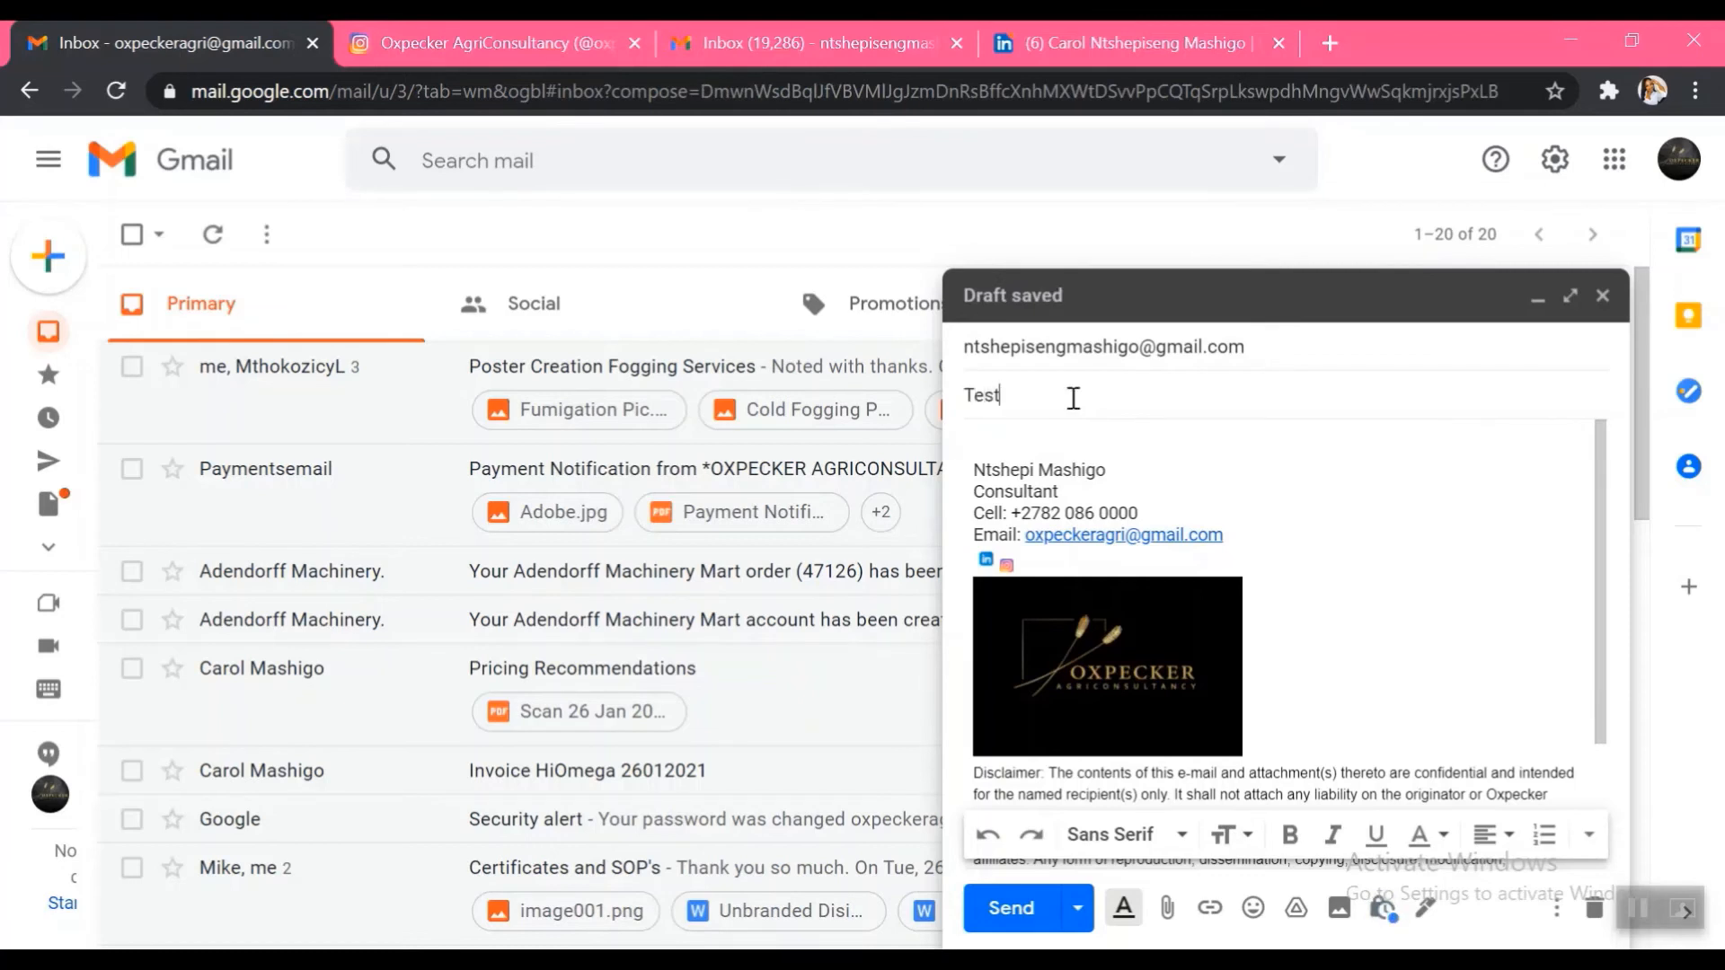
{"action": "type", "text": "ing Sinature"}
{"action": "key", "text": "BackSpace"}
{"action": "key", "text": "BackSpace"}
{"action": "key", "text": "BackSpace"}
{"action": "key", "text": "BackSpace"}
{"action": "key", "text": "BackSpace"}
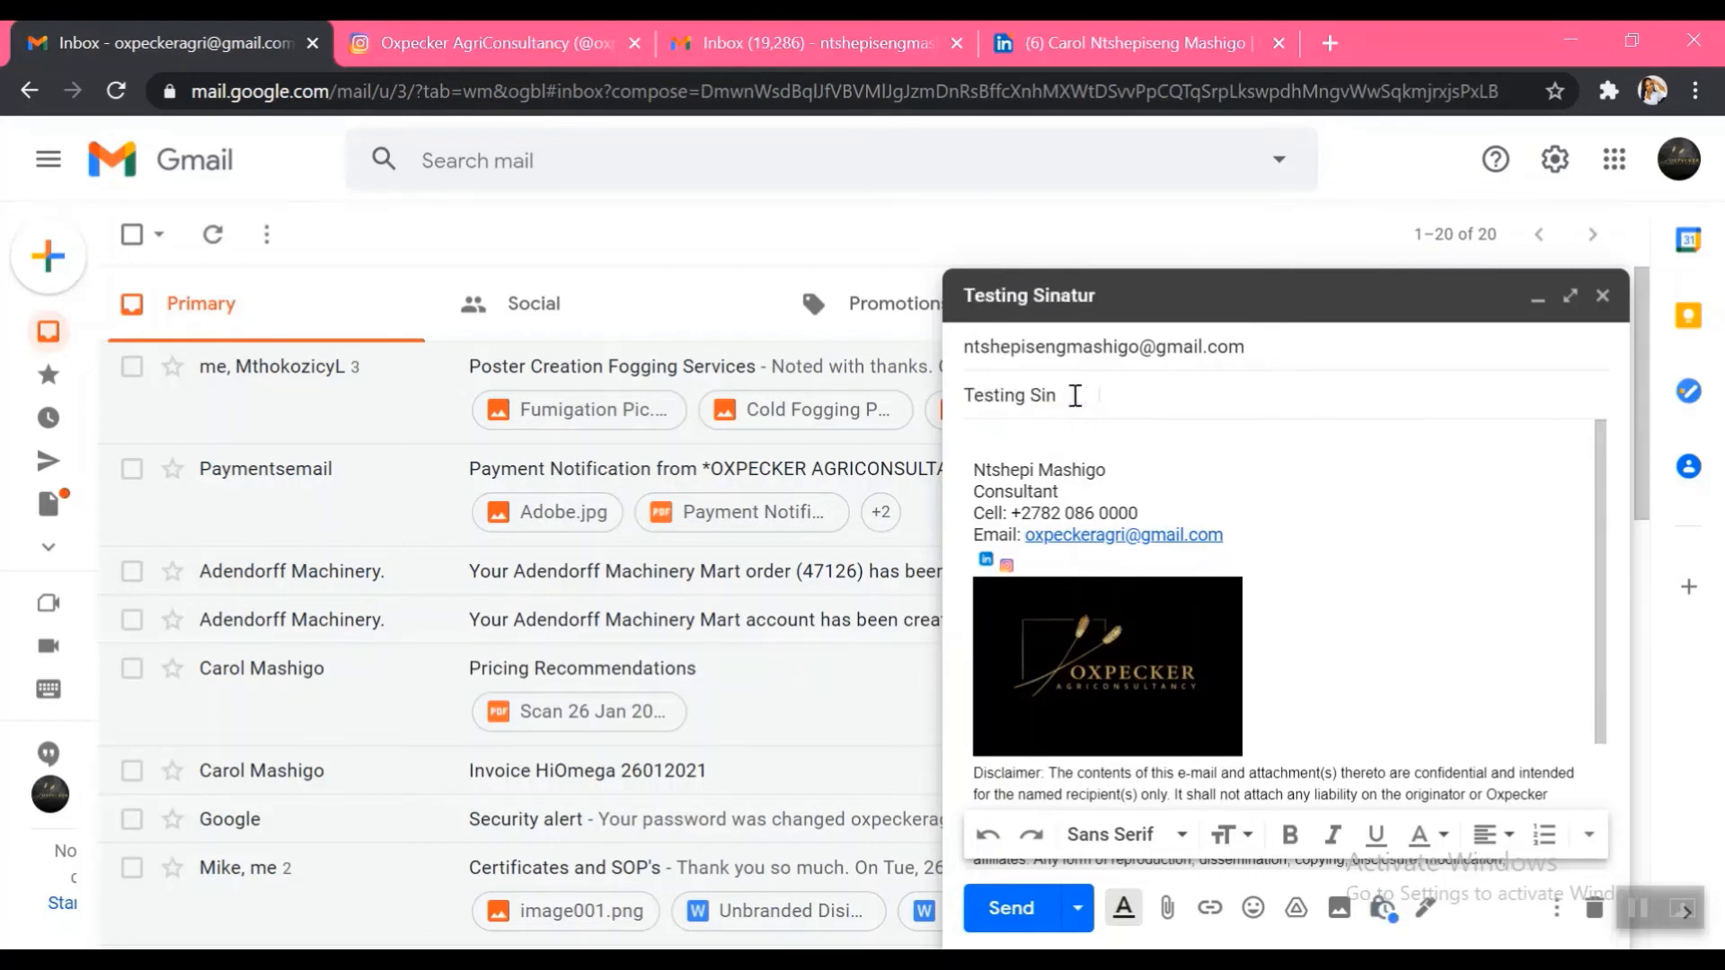
{"action": "type", "text": "Email Signature"}
Write 'Hi Other Adcount', 'Just seiing how our new signature looks.' and 'Regards', then send it
{"action": "left_click", "coordinate": [1122, 441]}
{"action": "type", "text": "Hi"}
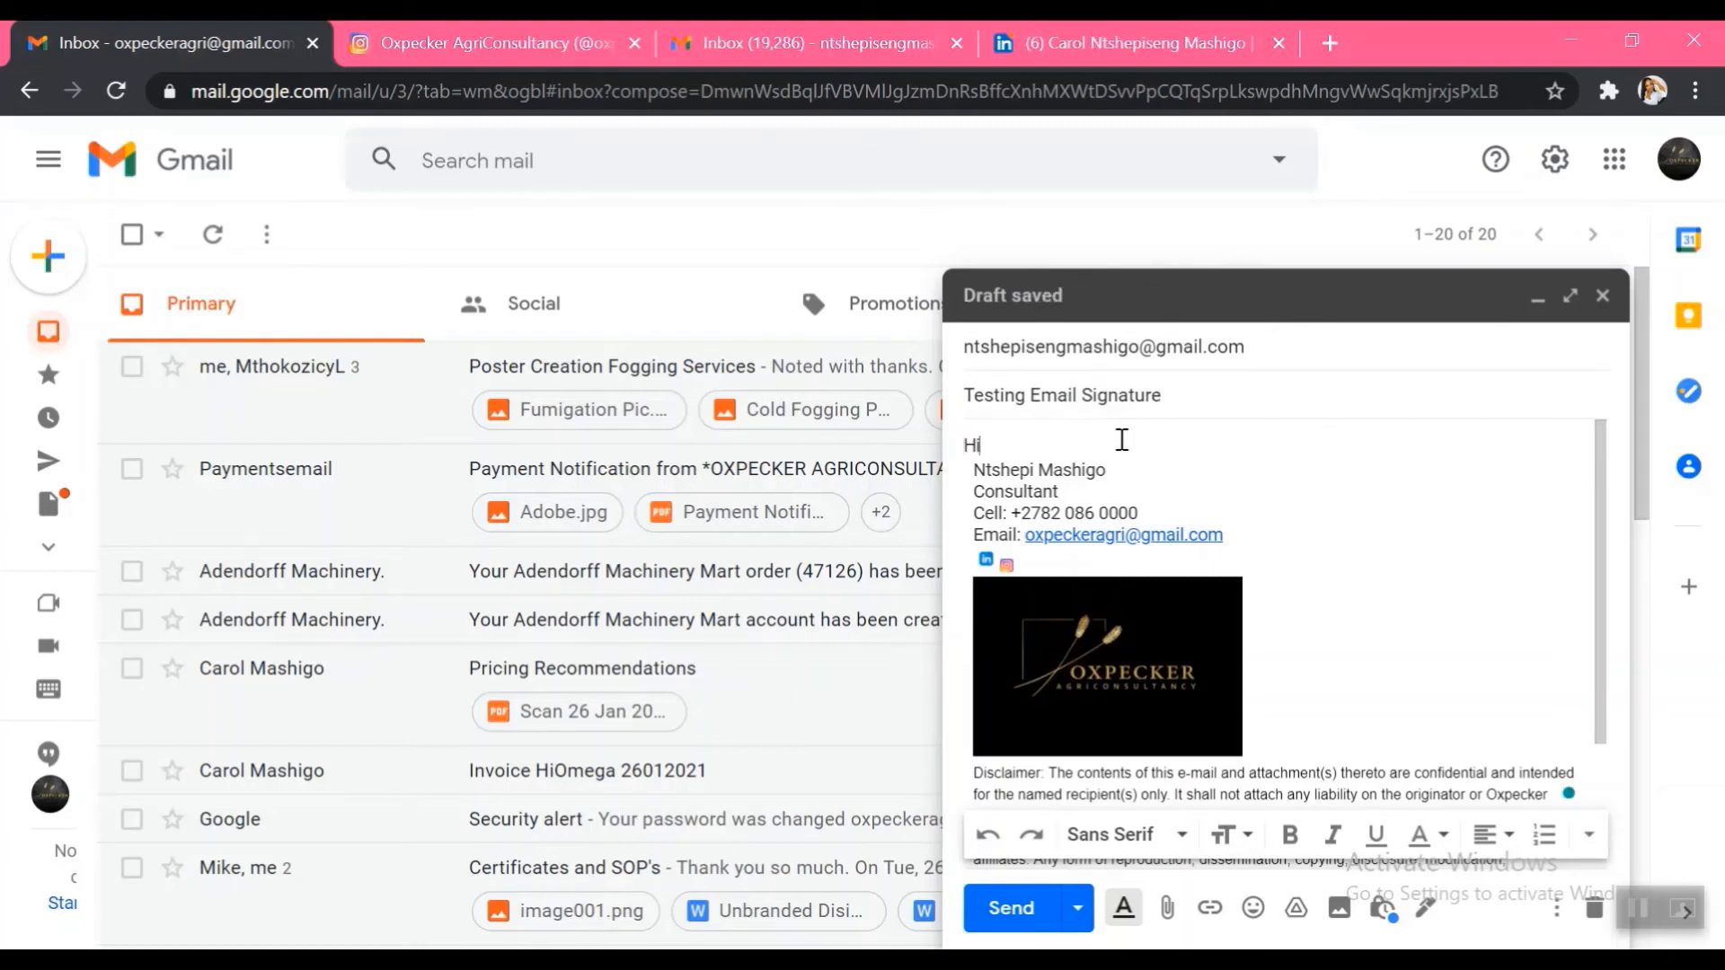
{"action": "type", "text": " Other Ad"}
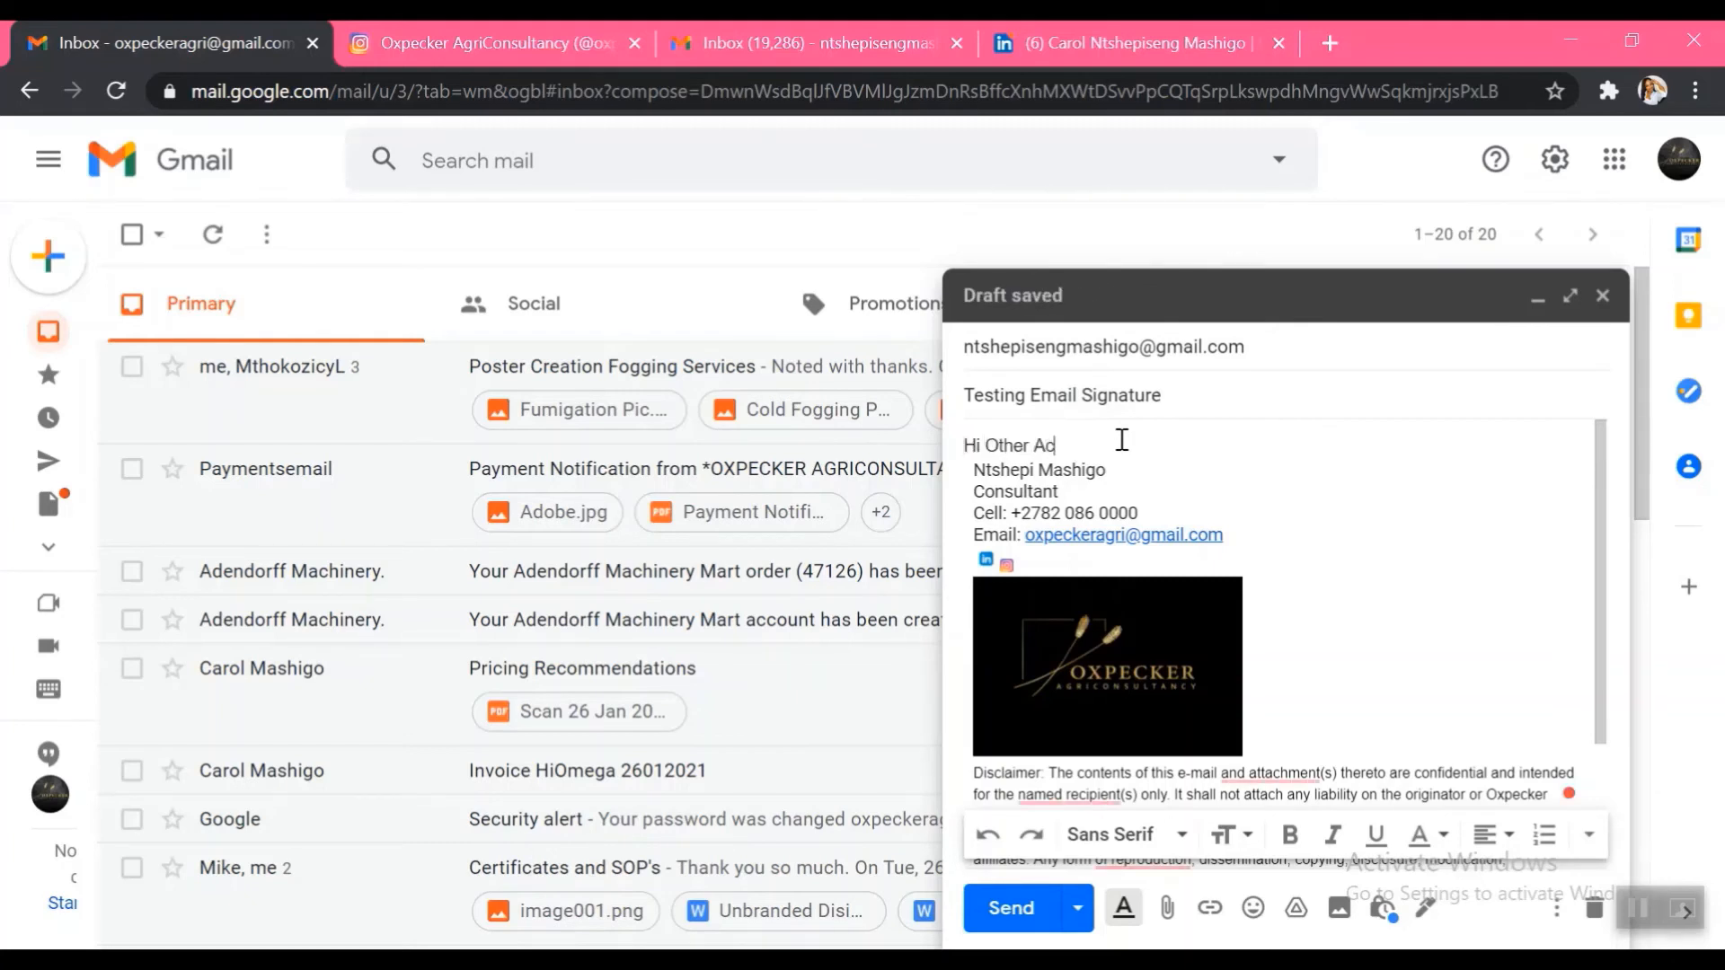
{"action": "type", "text": "count"}
{"action": "key", "text": "Return"}
{"action": "key", "text": "Return"}
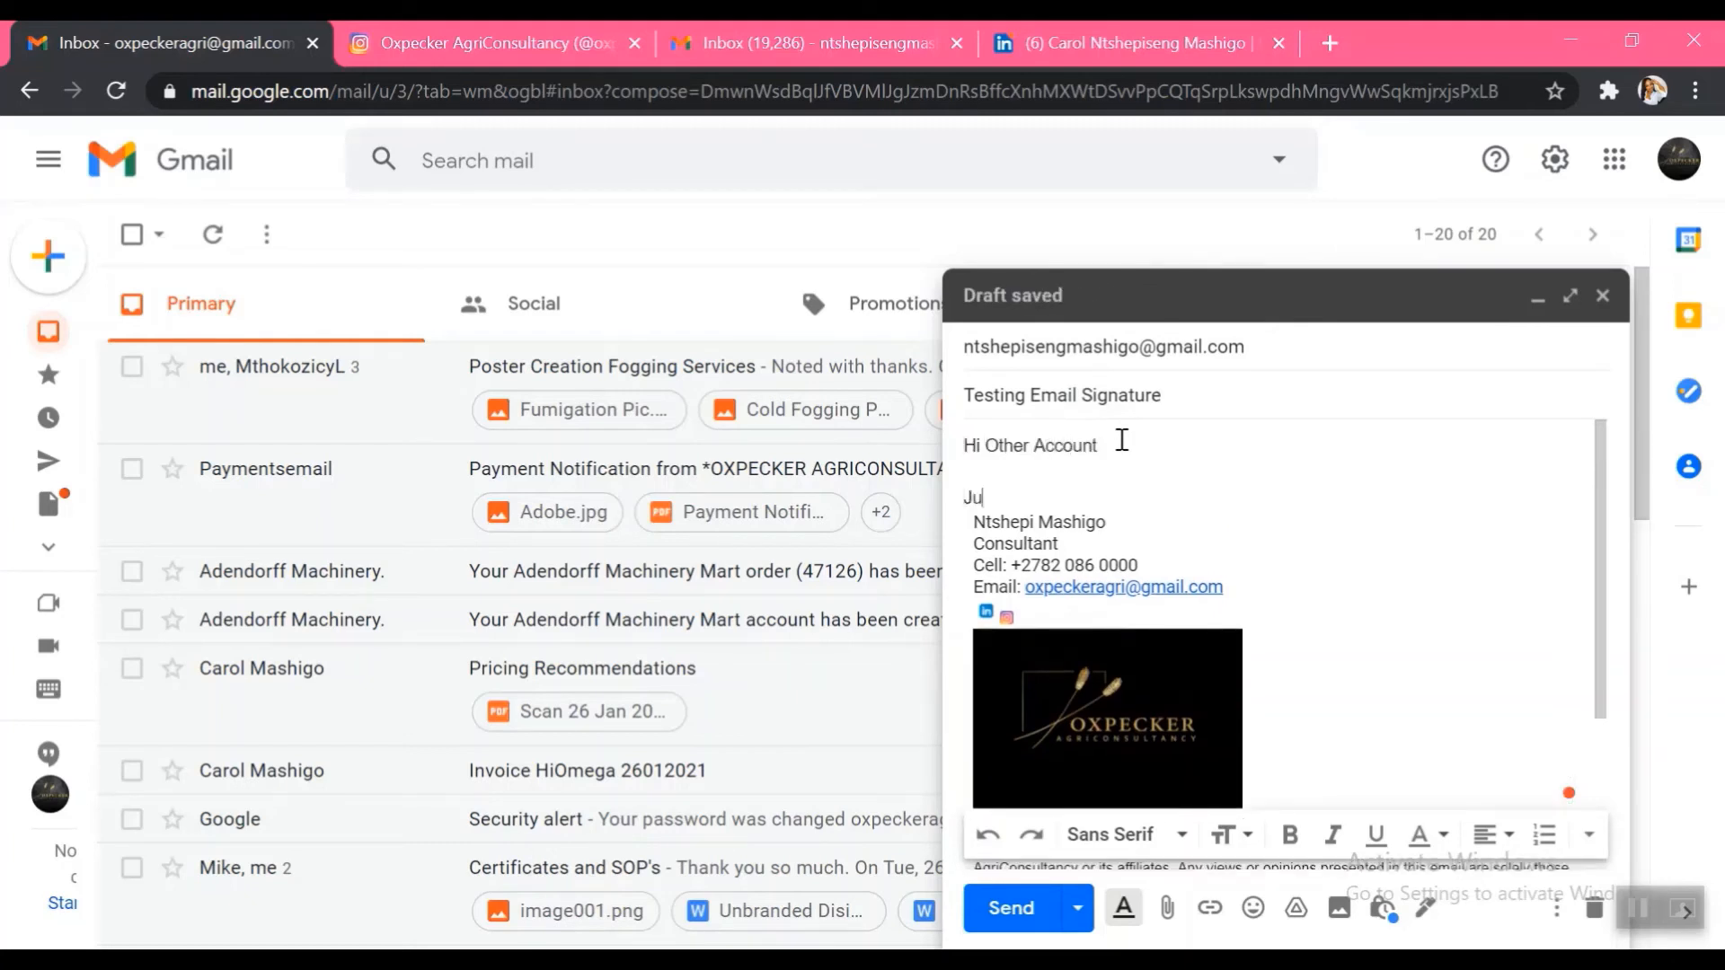
{"action": "type", "text": "Just "}
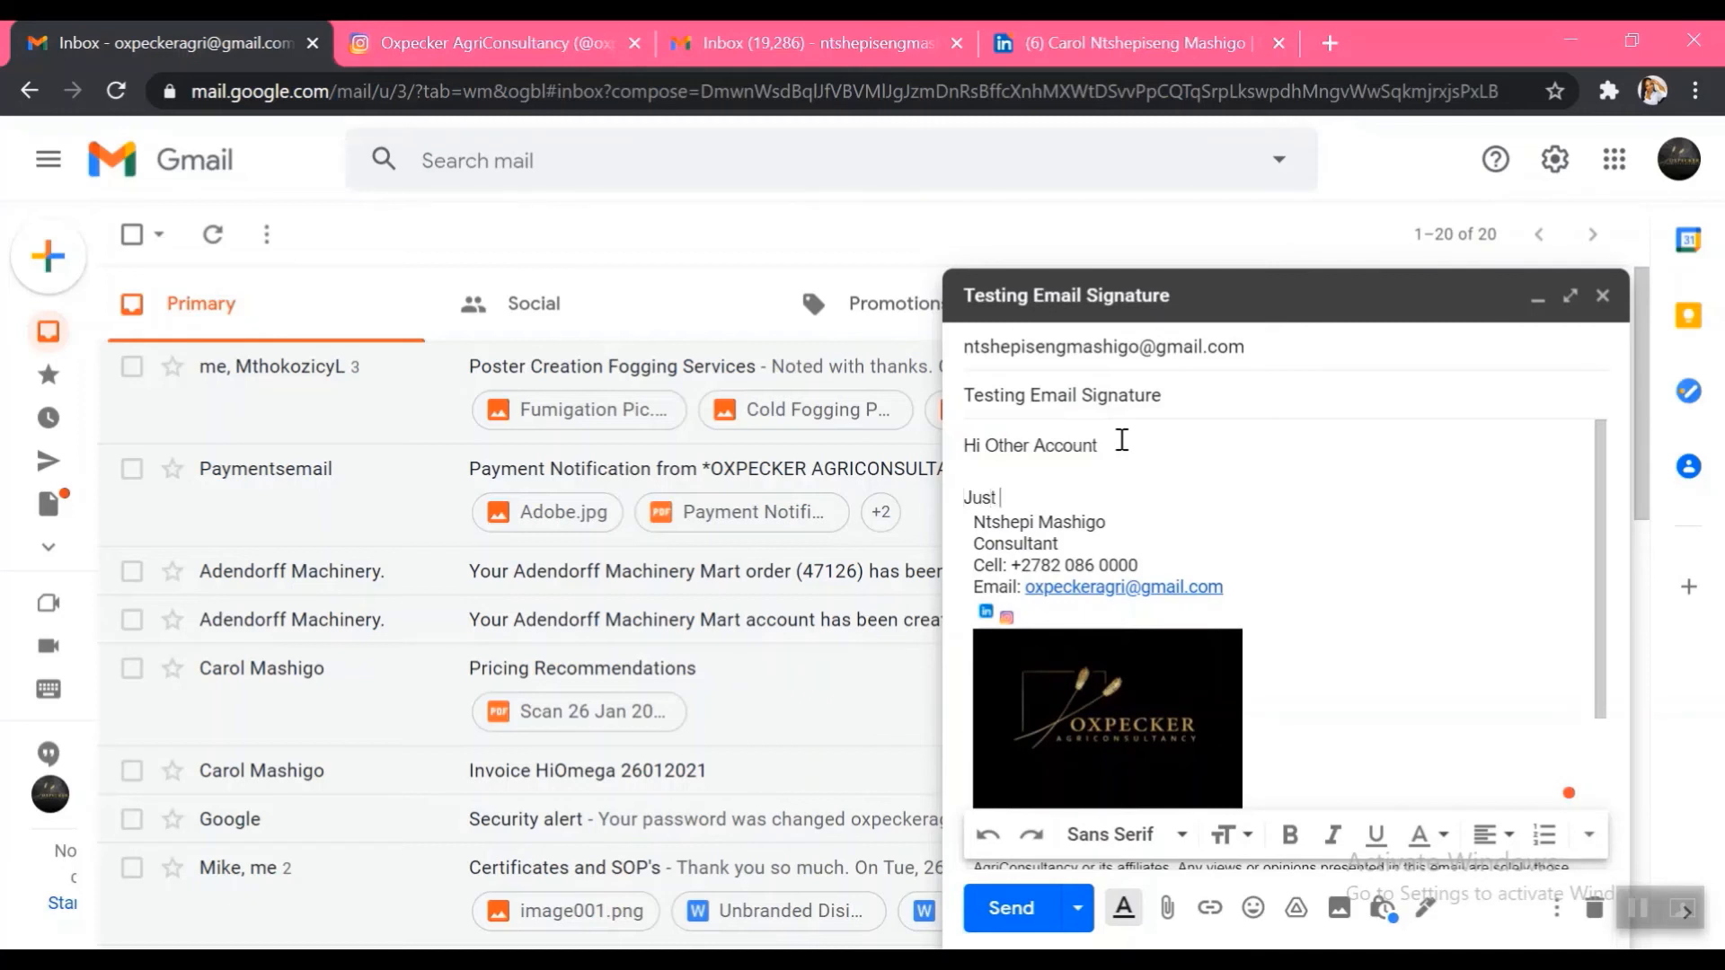
{"action": "type", "text": "sei"}
{"action": "type", "text": "ing how ou"}
{"action": "type", "text": "r ne"}
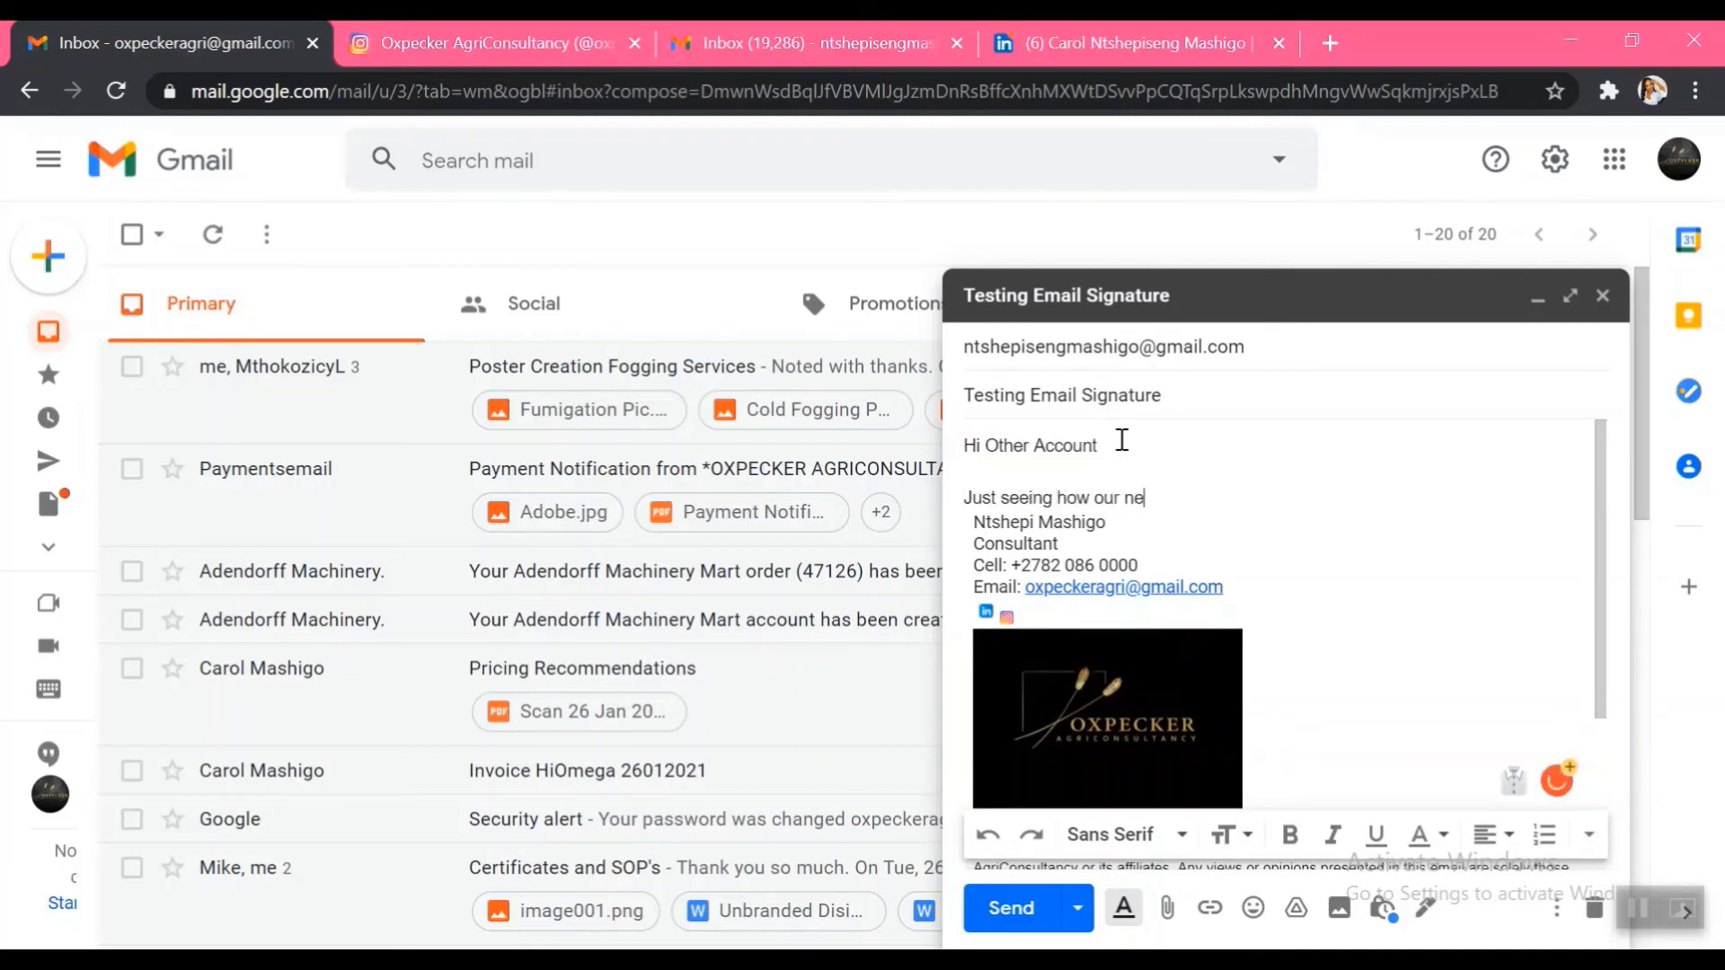
{"action": "type", "text": "w signature looks."}
{"action": "key", "text": "Return"}
{"action": "key", "text": "Return"}
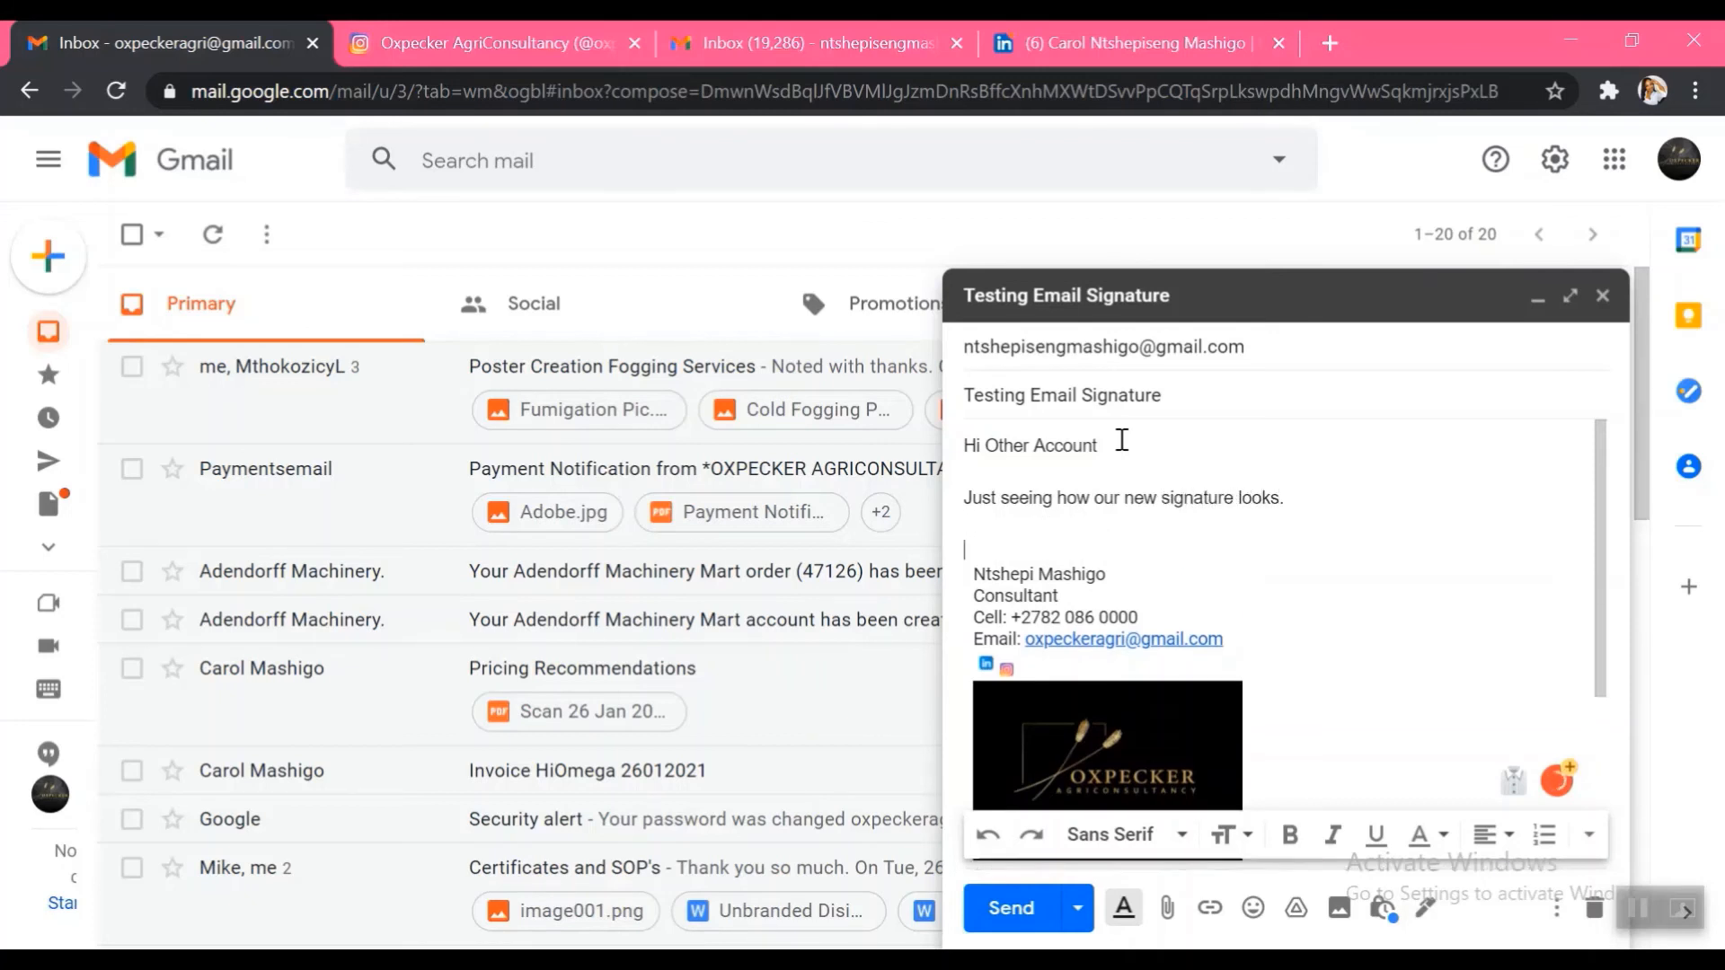
{"action": "type", "text": "Regards"}
{"action": "key", "text": "Return"}
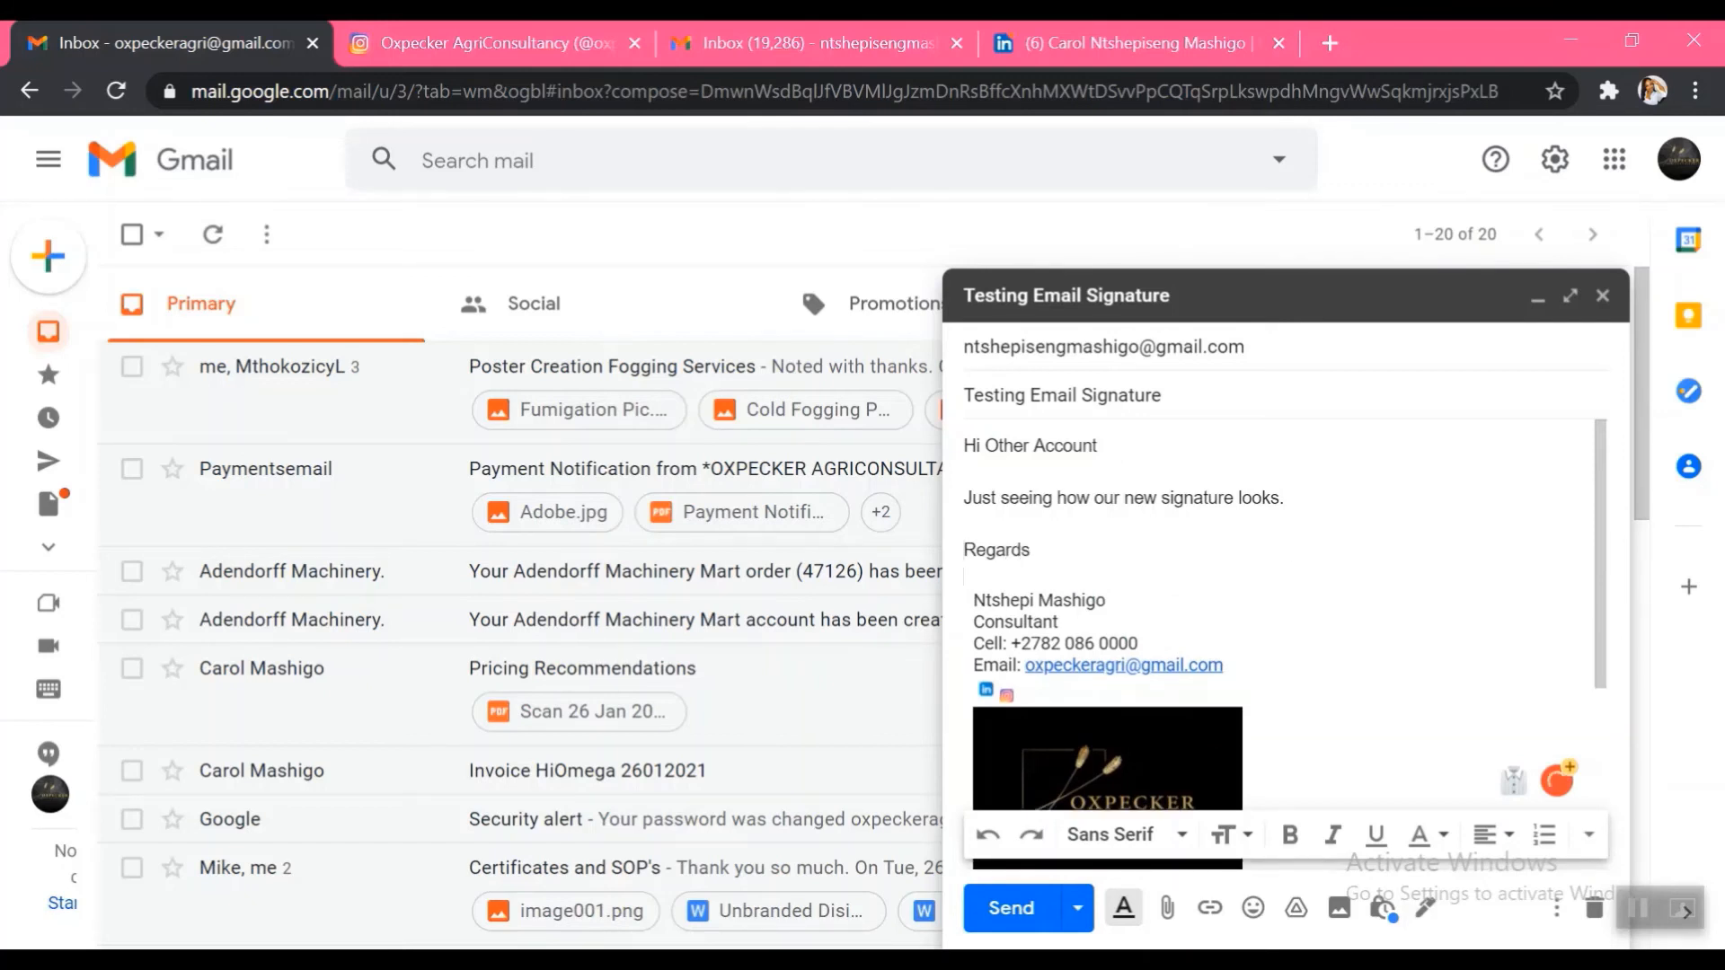
{"action": "left_click", "coordinate": [1010, 908]}
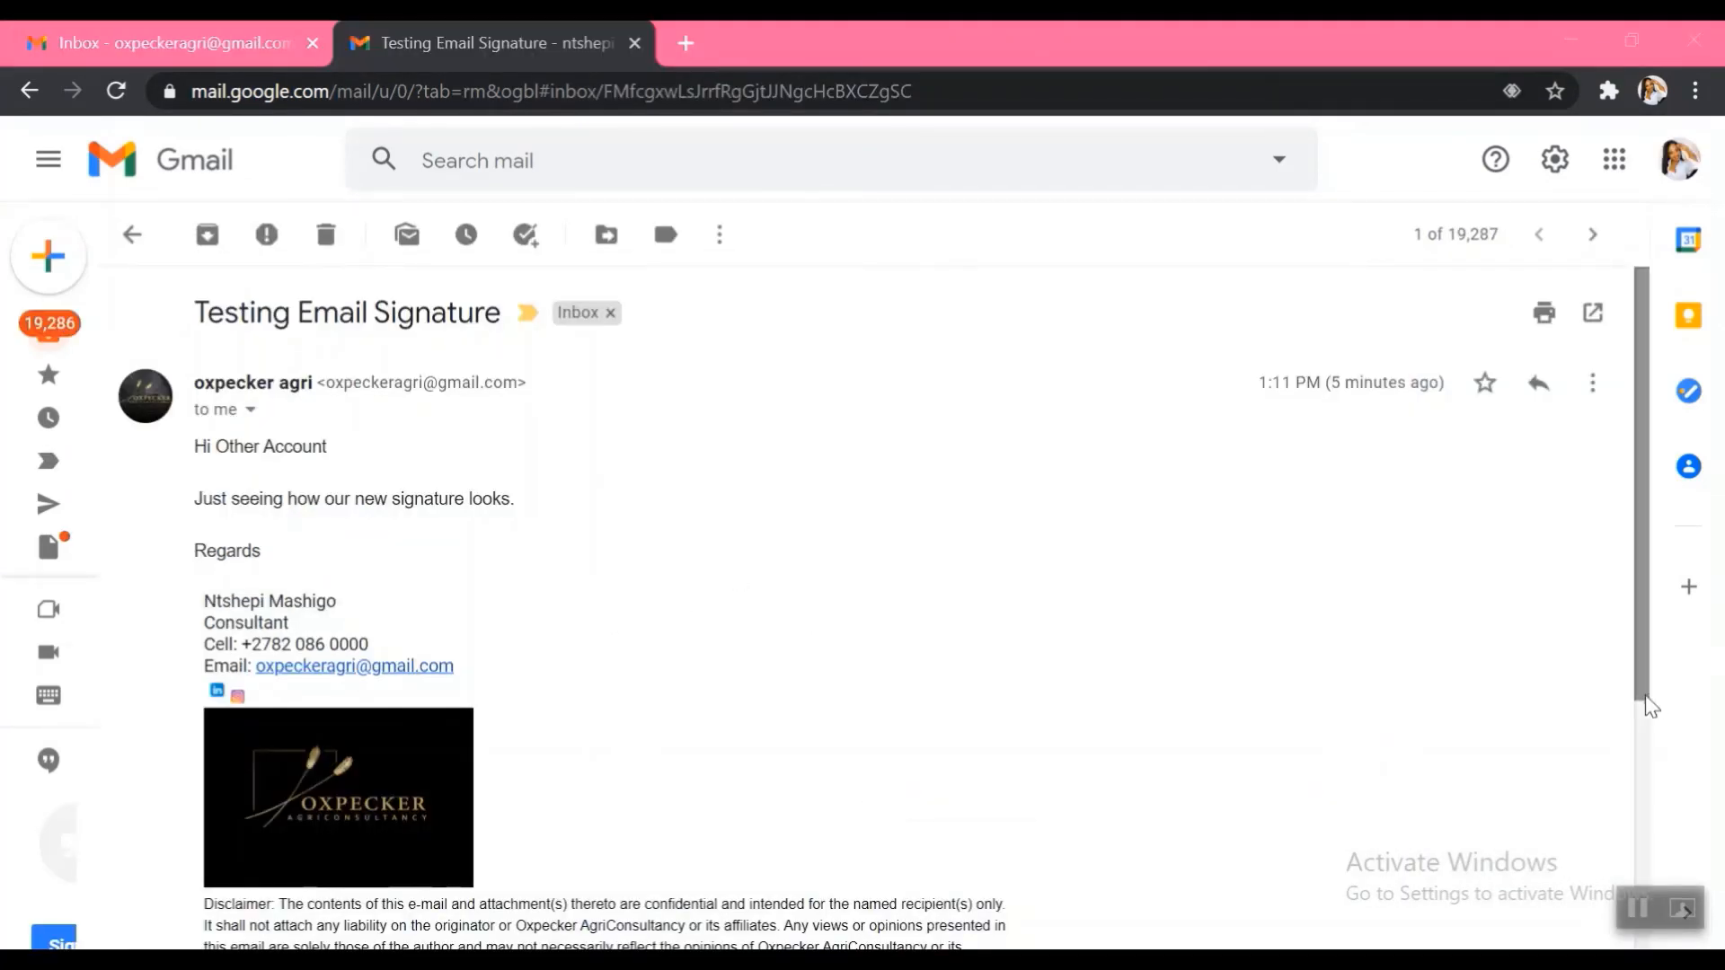
Scroll through the received signature's disclaimer and confirm its Instagram icon opens the Instagram profile
{"action": "left_click_drag", "start_coordinate": [1641, 693], "coordinate": [1648, 744]}
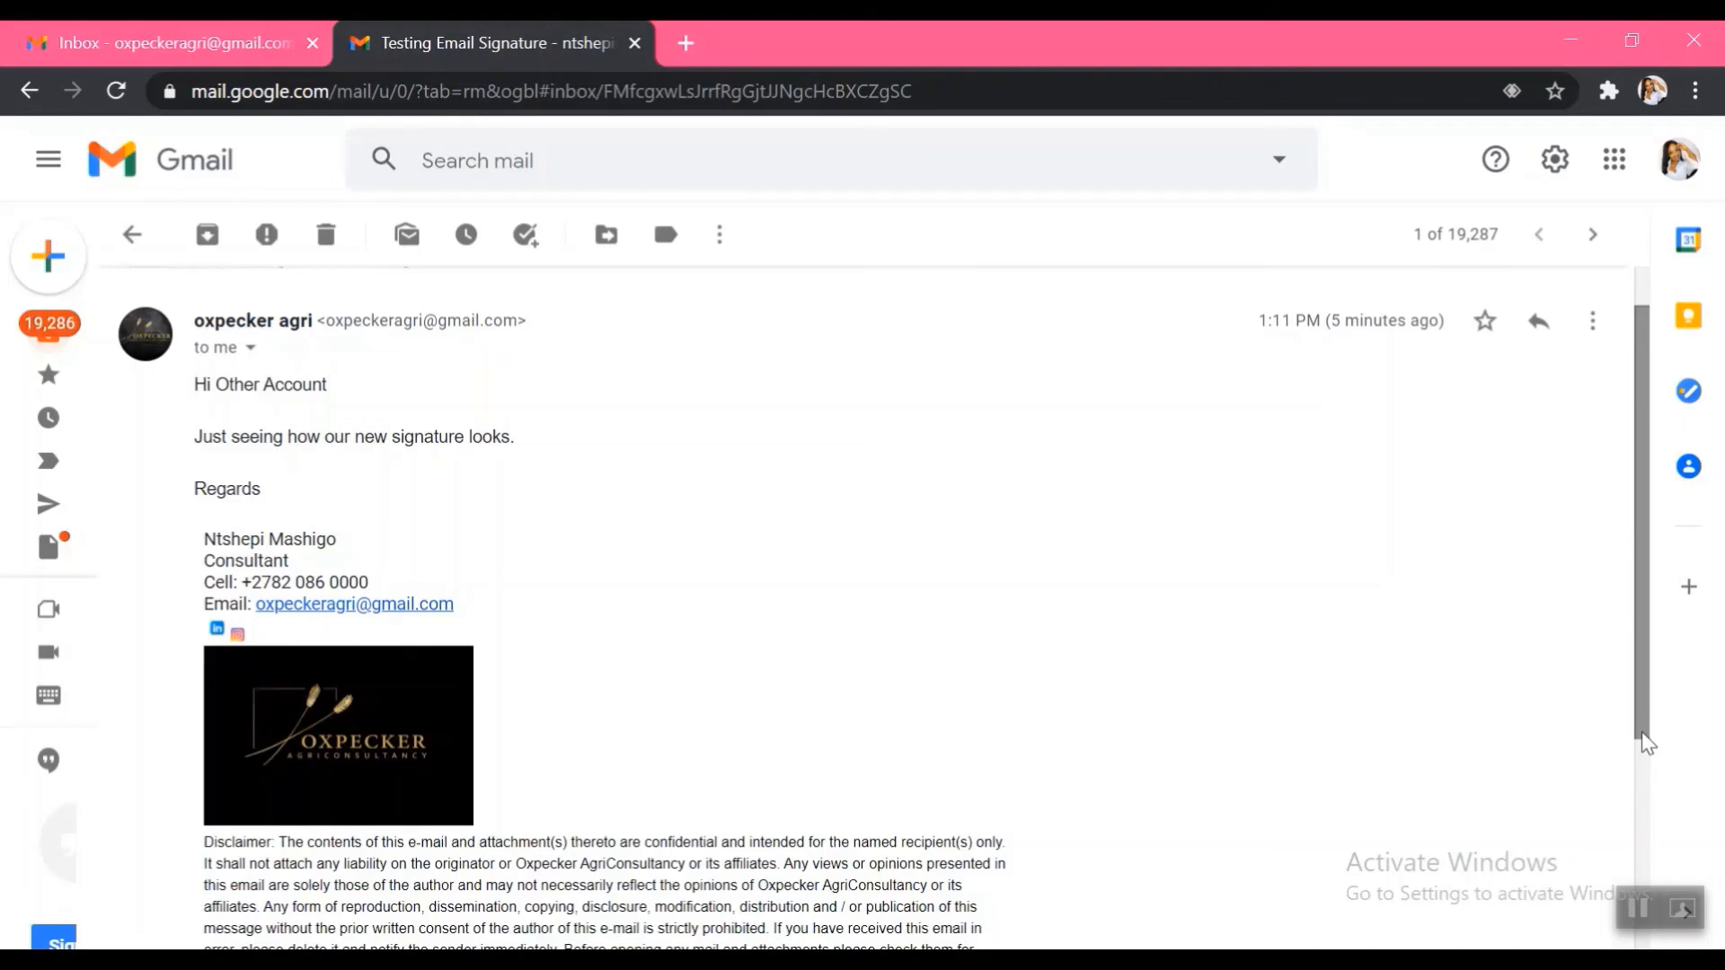
{"action": "left_click", "coordinate": [237, 635]}
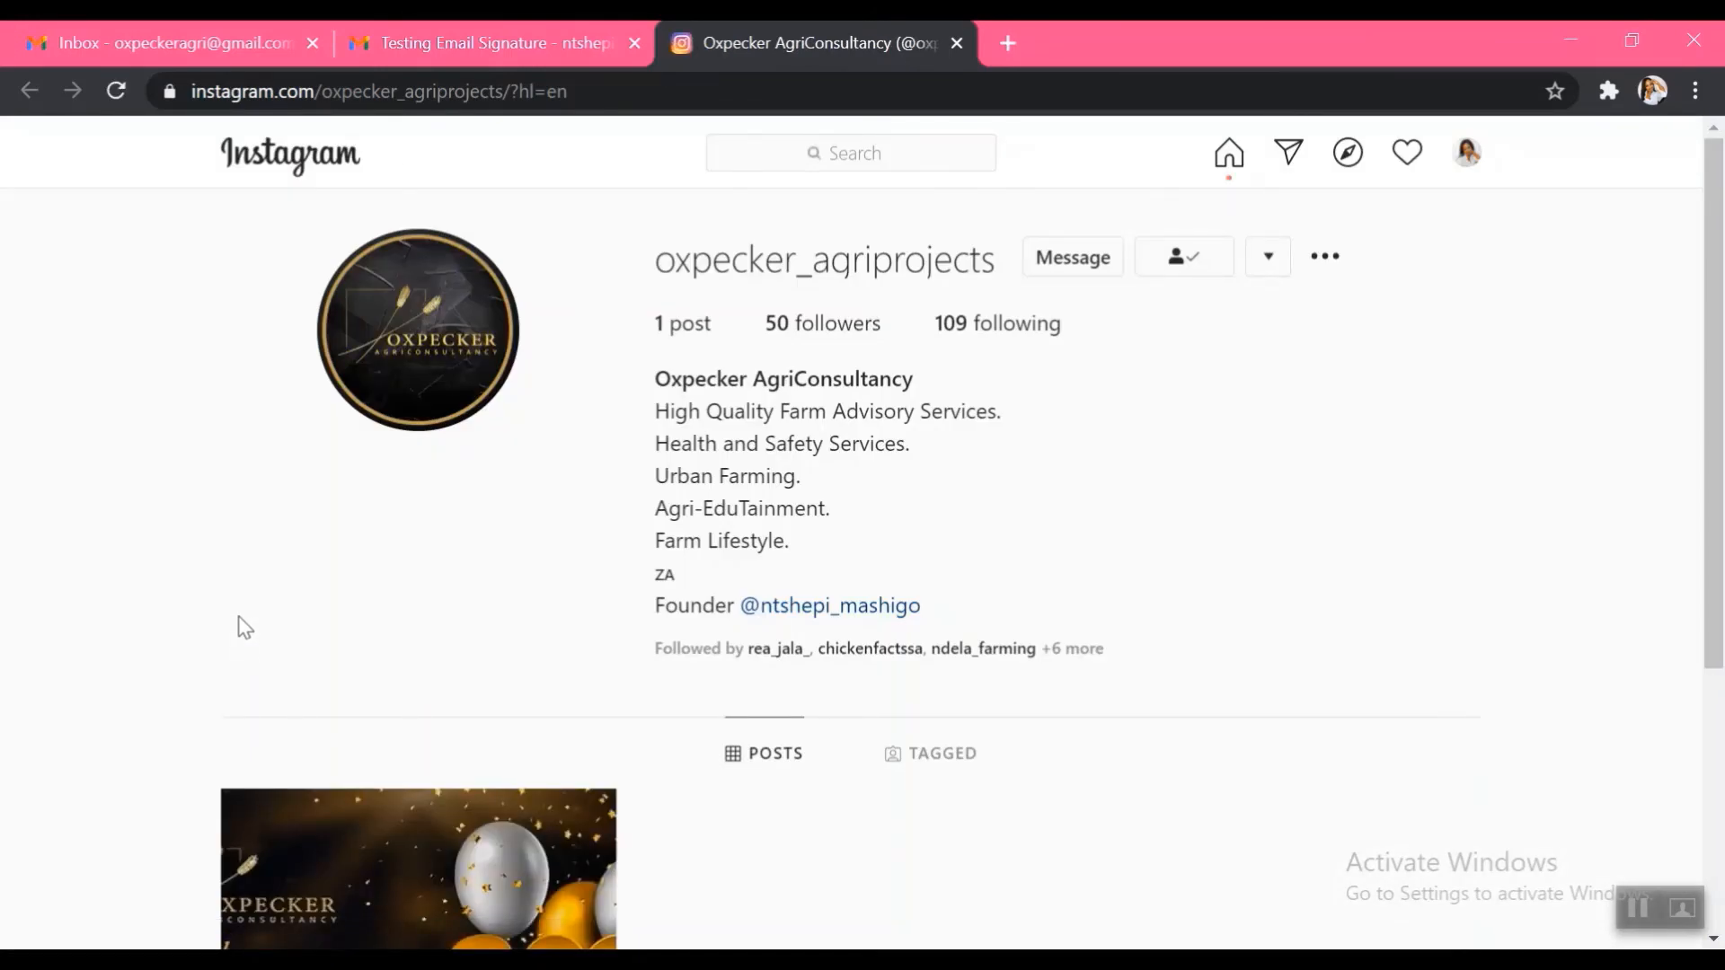
{"action": "left_click", "coordinate": [497, 44]}
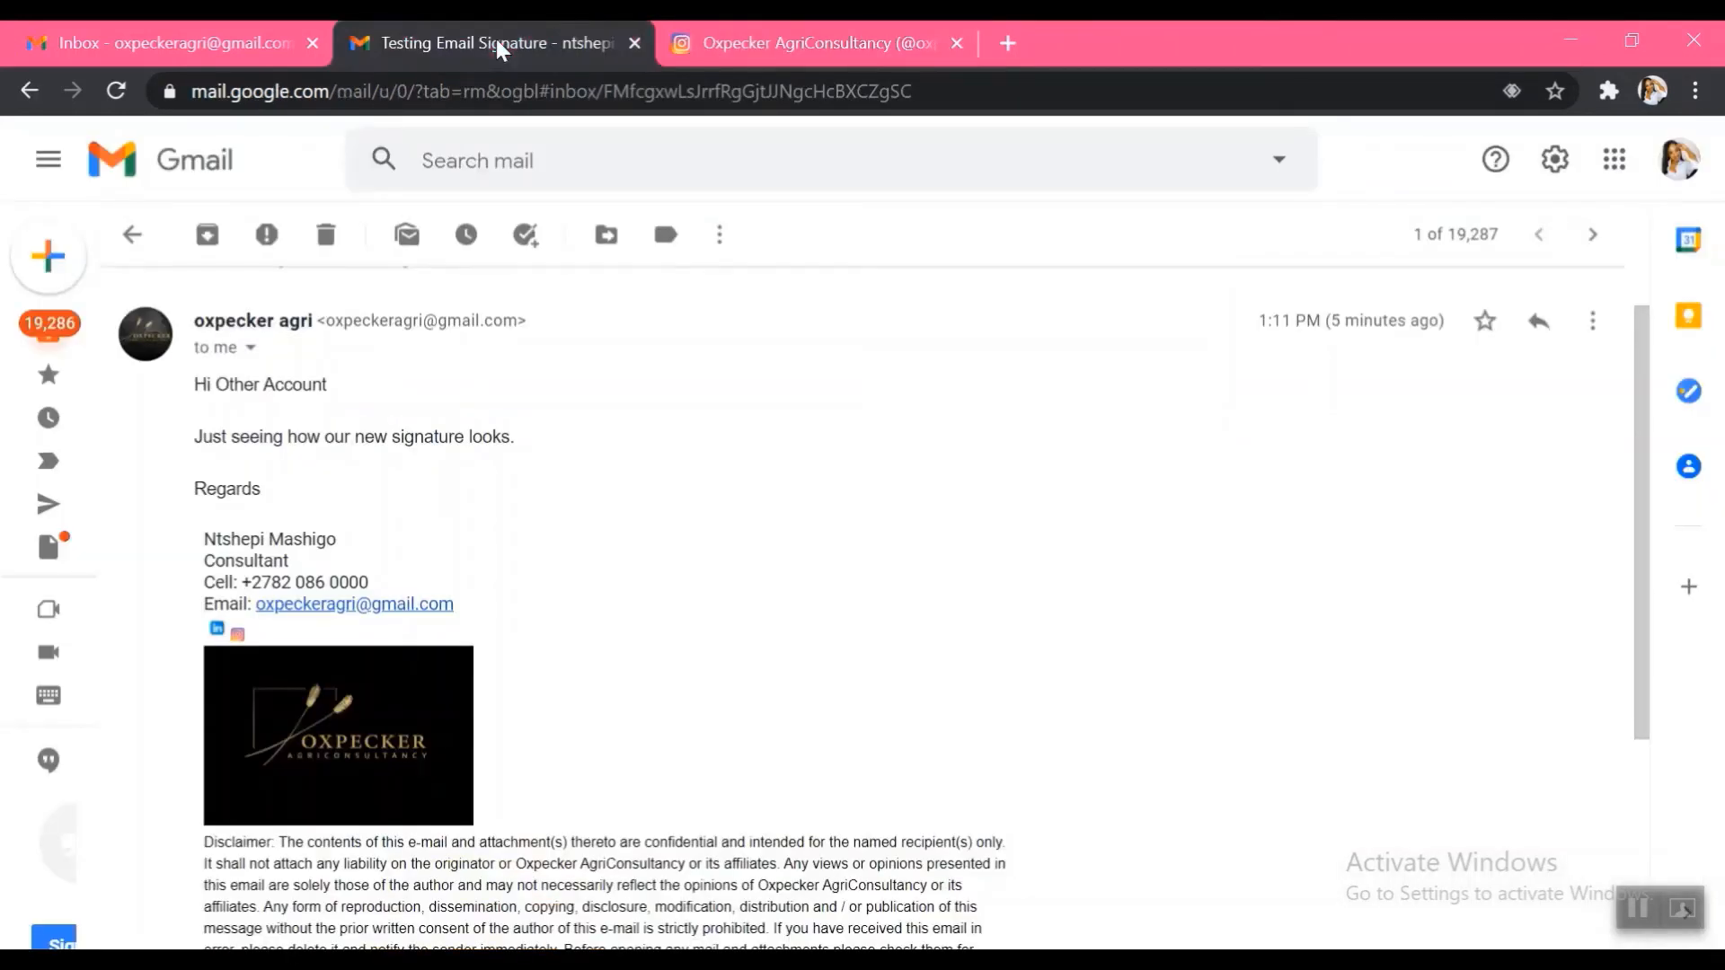